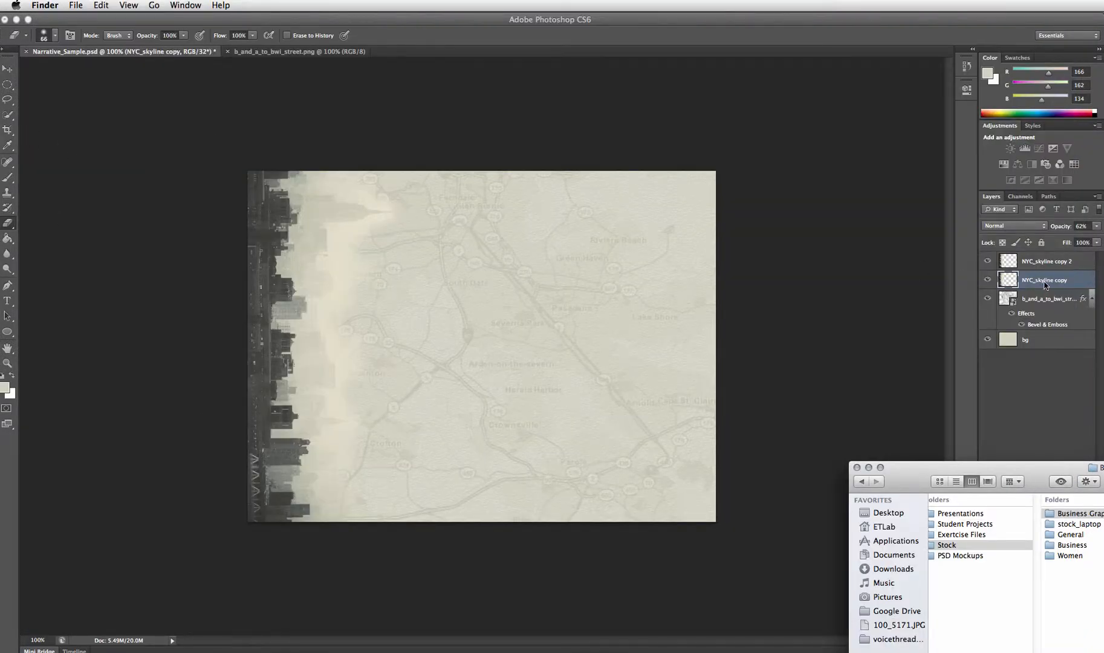
Lower the Eraser's hardness and erase along the faded lower edge of the skyline on the NYC_skyline copy layer
click(1045, 281)
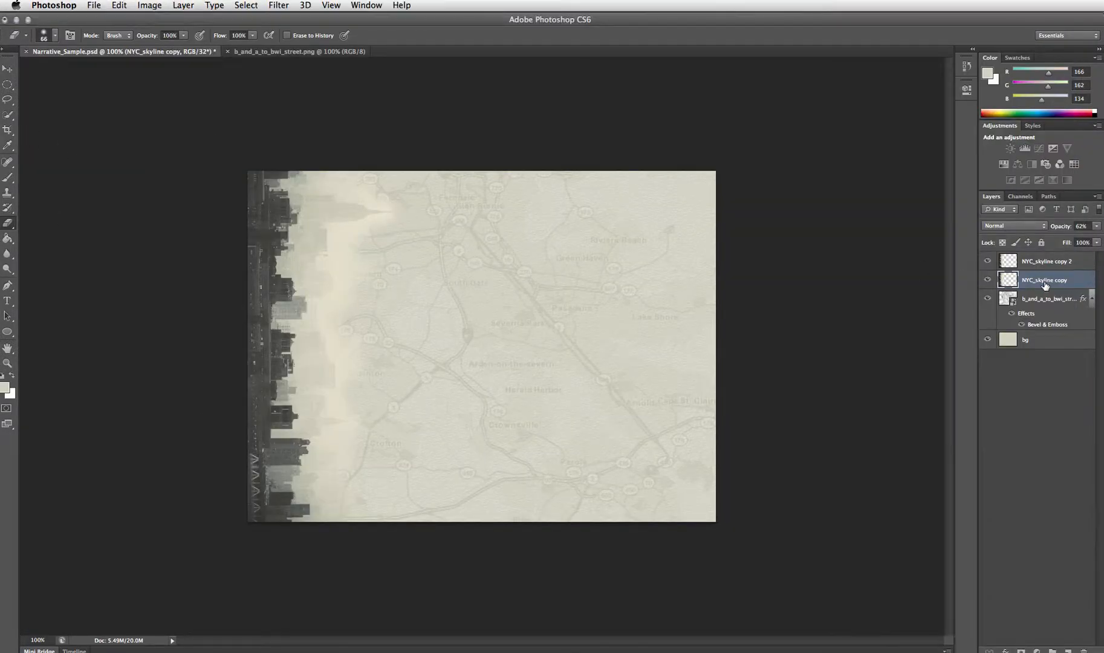
click(55, 36)
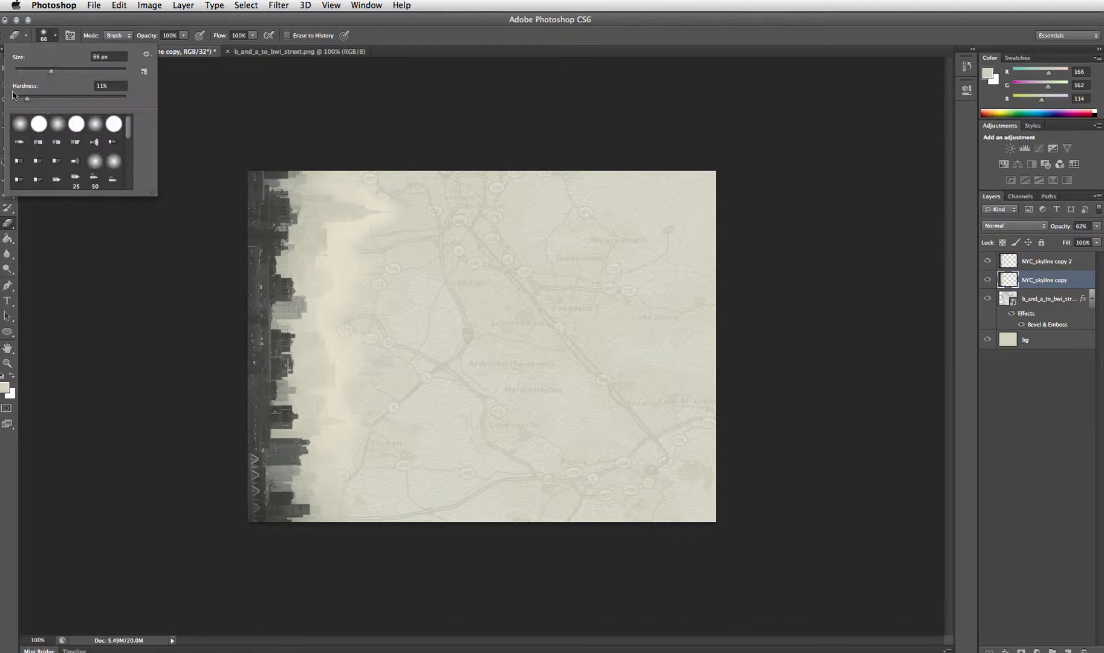
drag(27, 98, 16, 100)
click(364, 180)
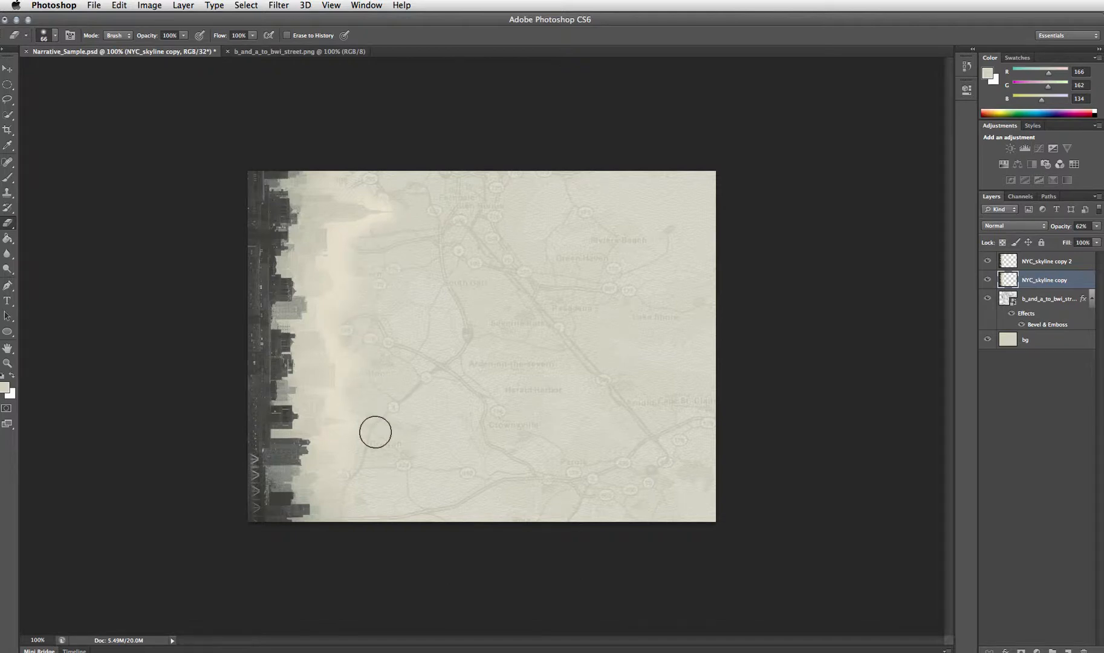
drag(375, 432, 361, 513)
click(6, 72)
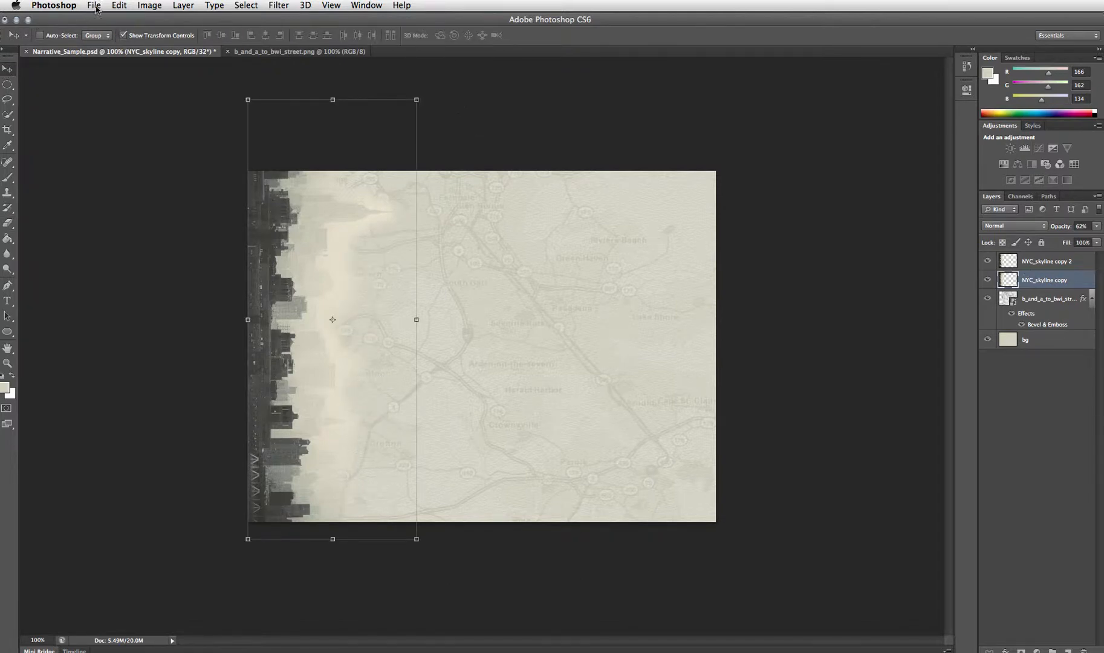
click(1103, 545)
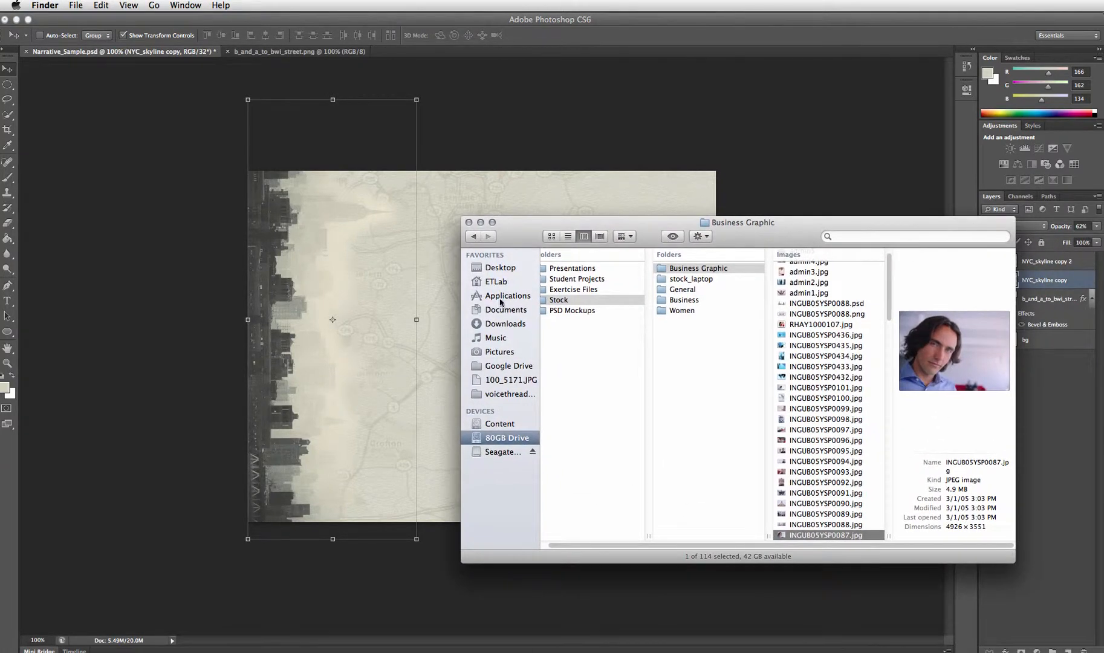
click(502, 323)
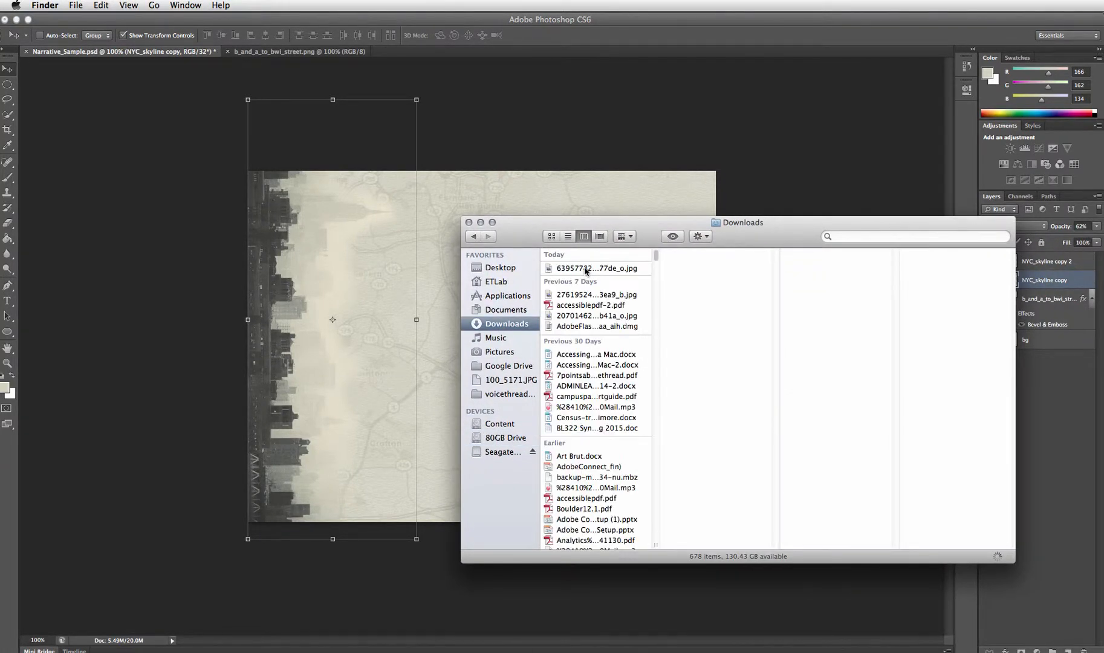
click(608, 269)
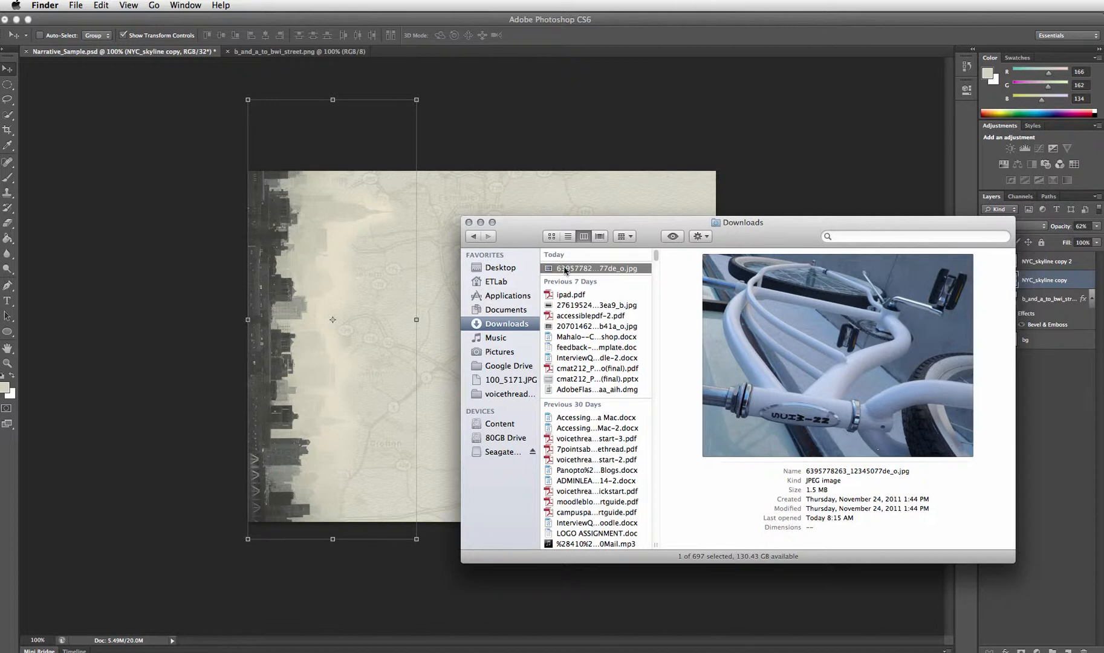
right_click(569, 268)
mouse_move(587, 286)
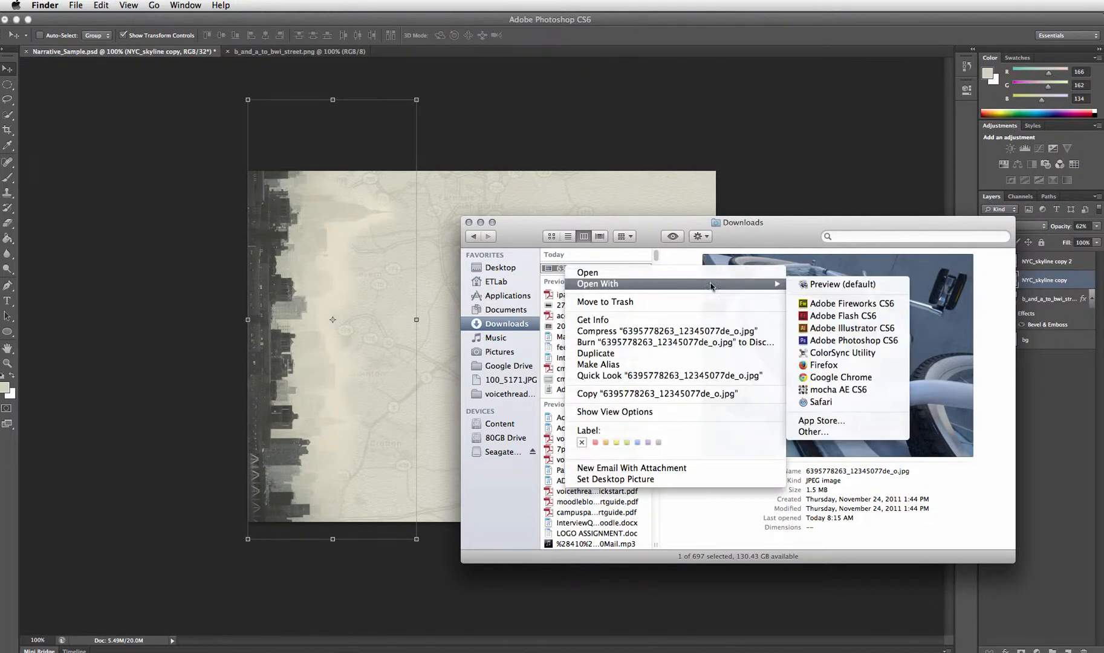
click(841, 342)
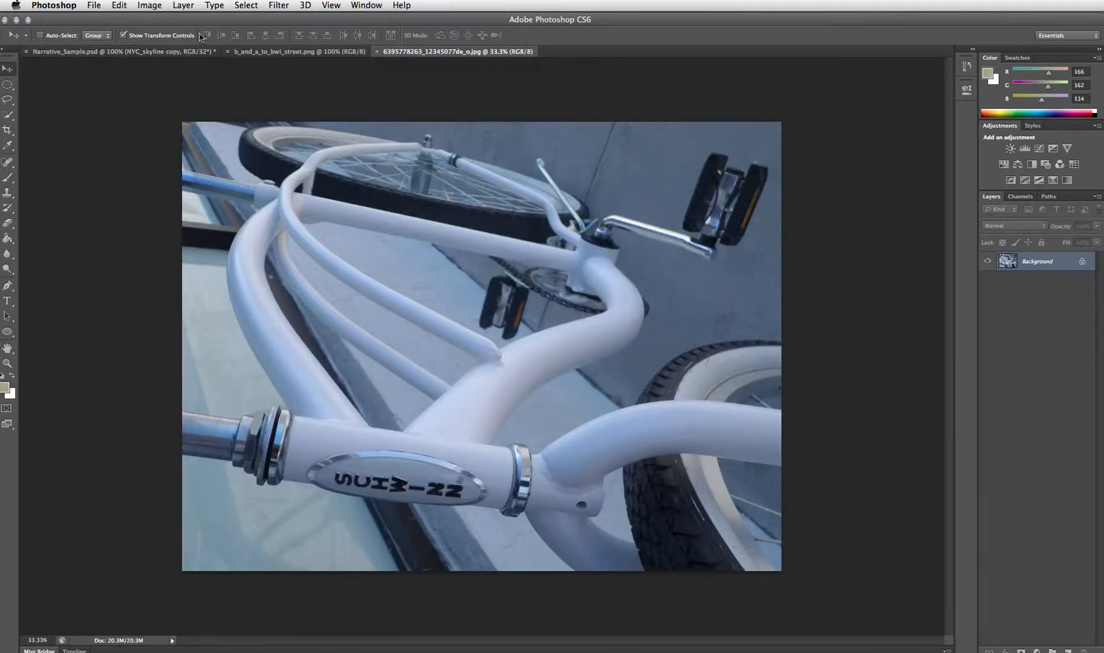
Rotate the bicycle image 90° clockwise so the bike stands upright
key(super+minus)
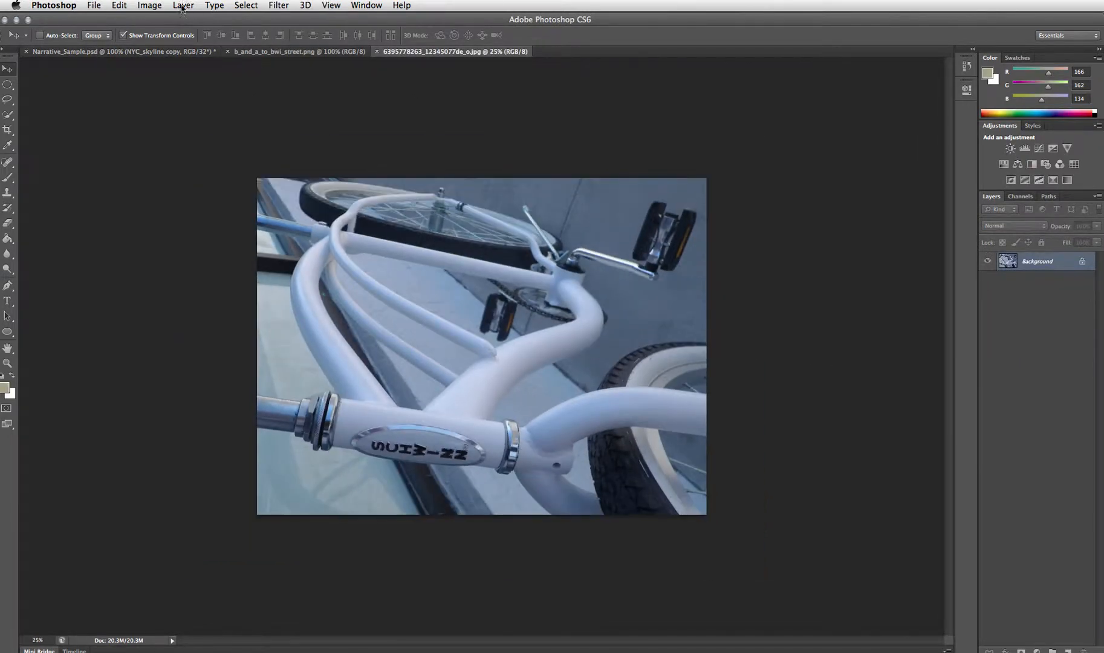
click(150, 5)
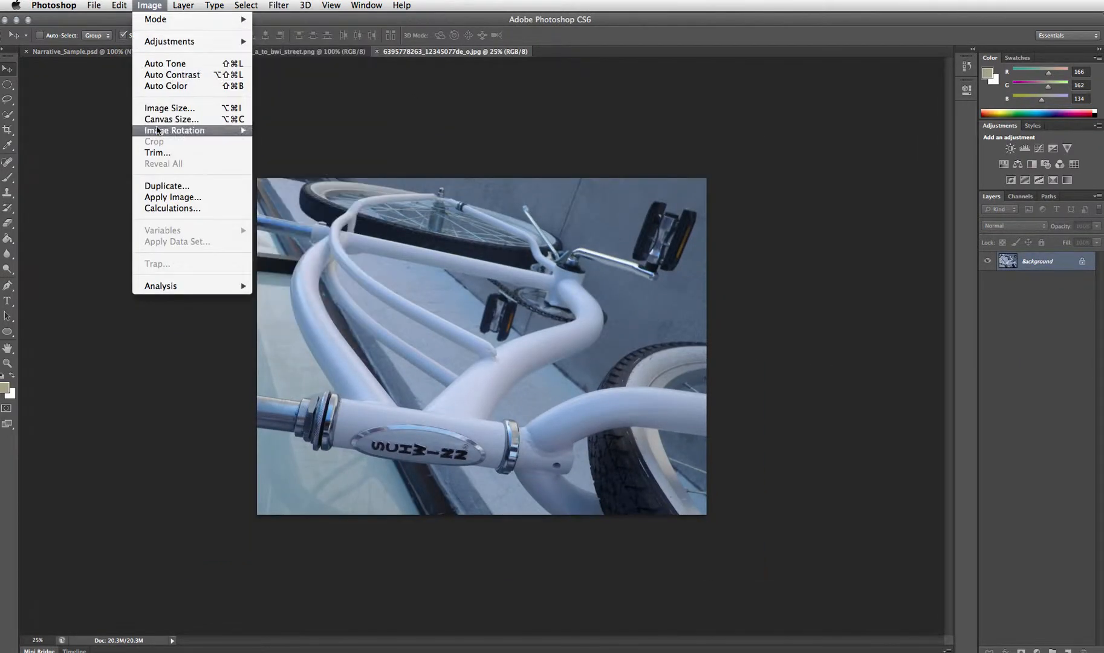
mouse_move(203, 131)
click(276, 142)
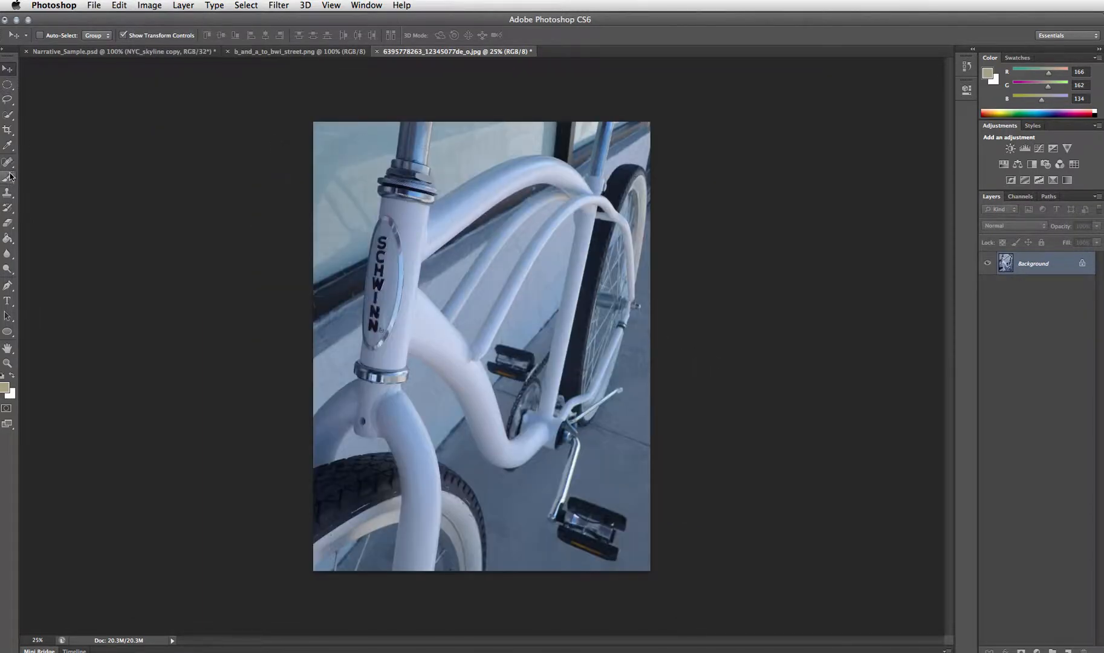
Duplicate the photo's Background layer and stroke the Background Eraser over the window area beside the head tube
click(9, 228)
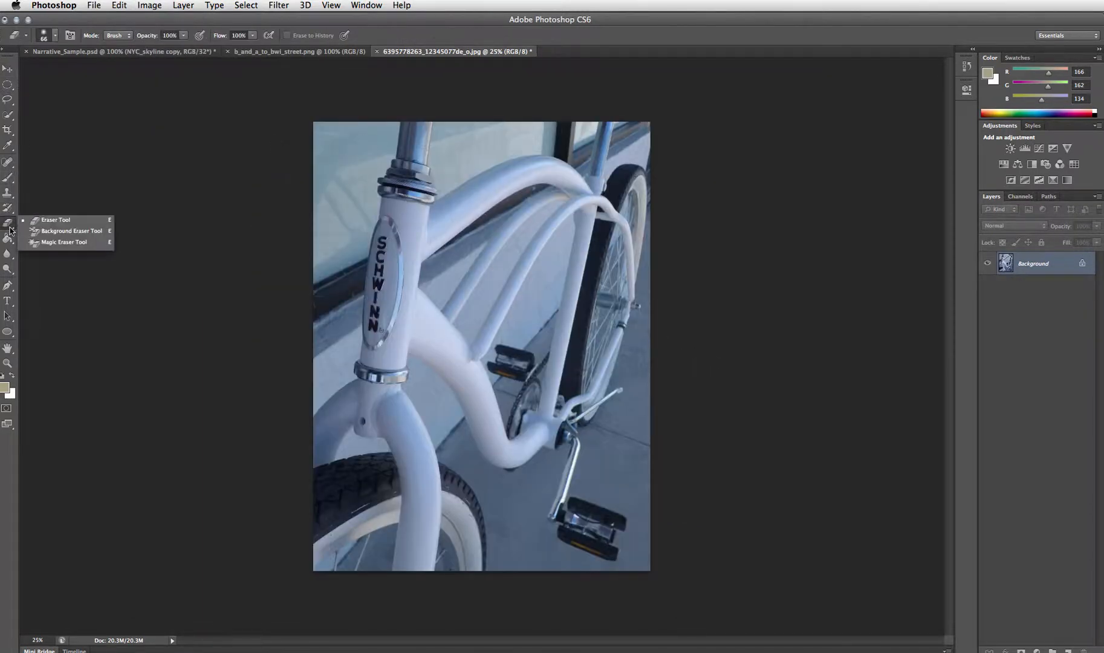
click(59, 231)
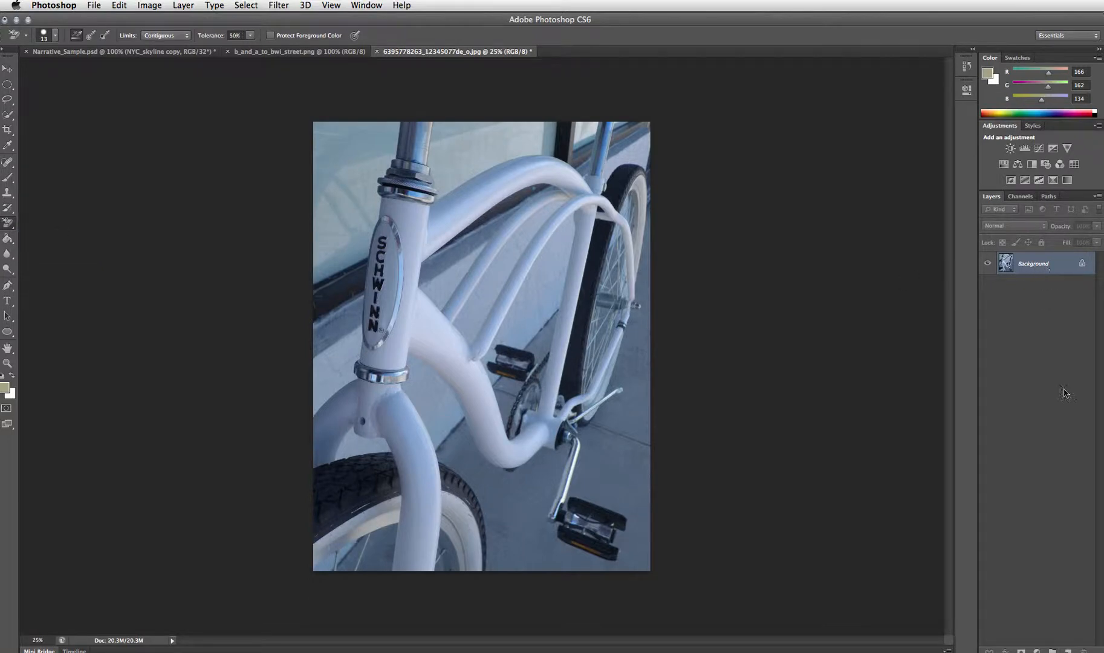
drag(1103, 652, 1098, 647)
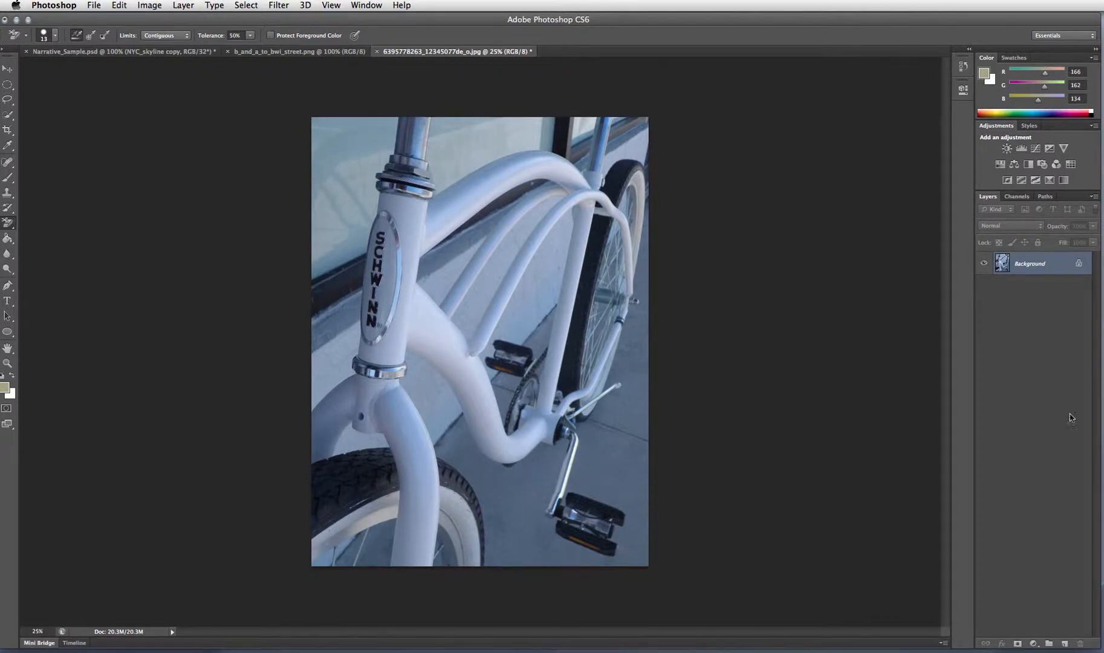
drag(1041, 271, 1066, 645)
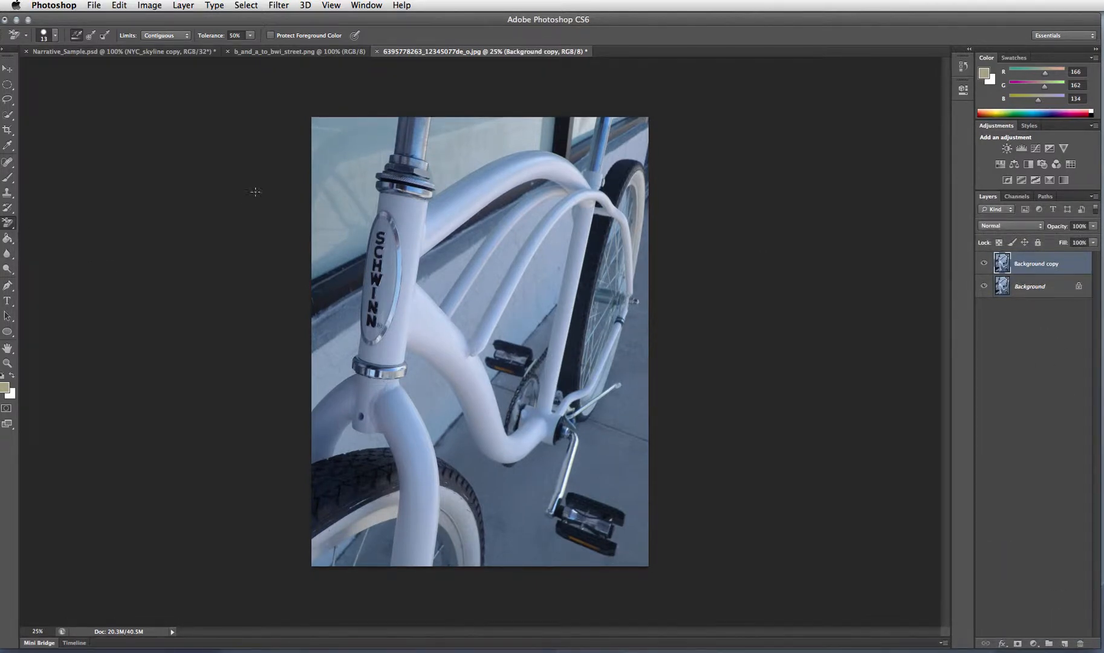
drag(335, 250, 350, 168)
Lasso the background around the head tube and above the frame, cut it from the copied layer, and hide the original Background layer
click(8, 101)
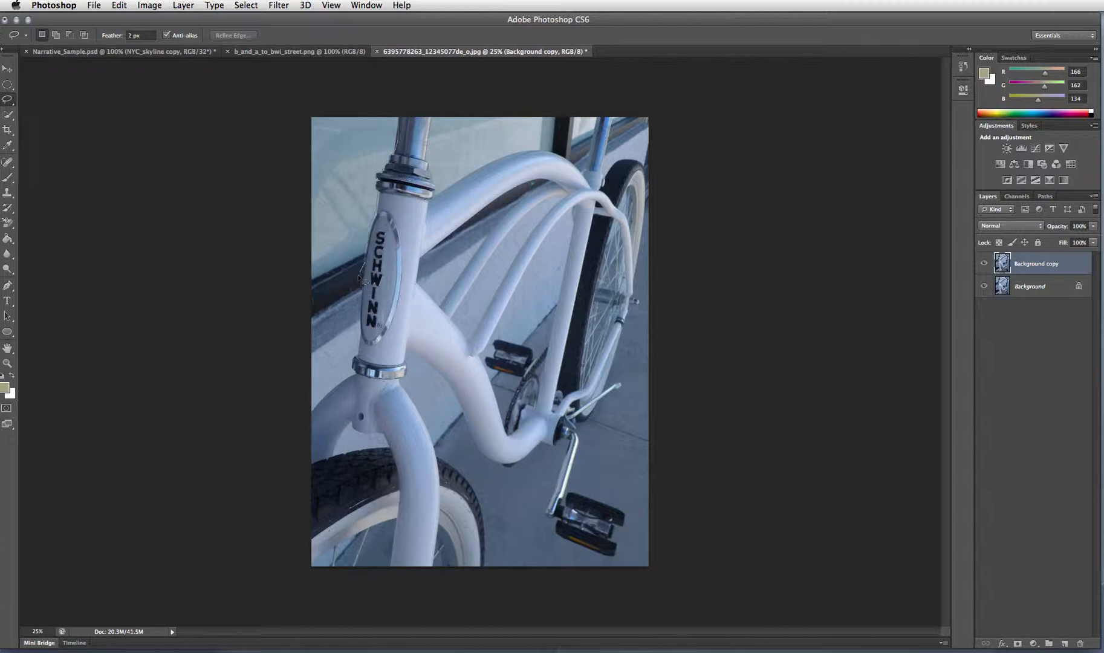
mouse_move(358, 275)
mouse_down()
mouse_move(359, 331)
mouse_move(343, 370)
mouse_up()
mouse_move(281, 260)
mouse_down()
mouse_move(401, 108)
mouse_move(389, 157)
mouse_move(415, 104)
mouse_move(441, 194)
mouse_move(527, 156)
mouse_move(586, 176)
mouse_move(578, 111)
mouse_move(430, 108)
mouse_move(464, 108)
mouse_up()
key(super+x)
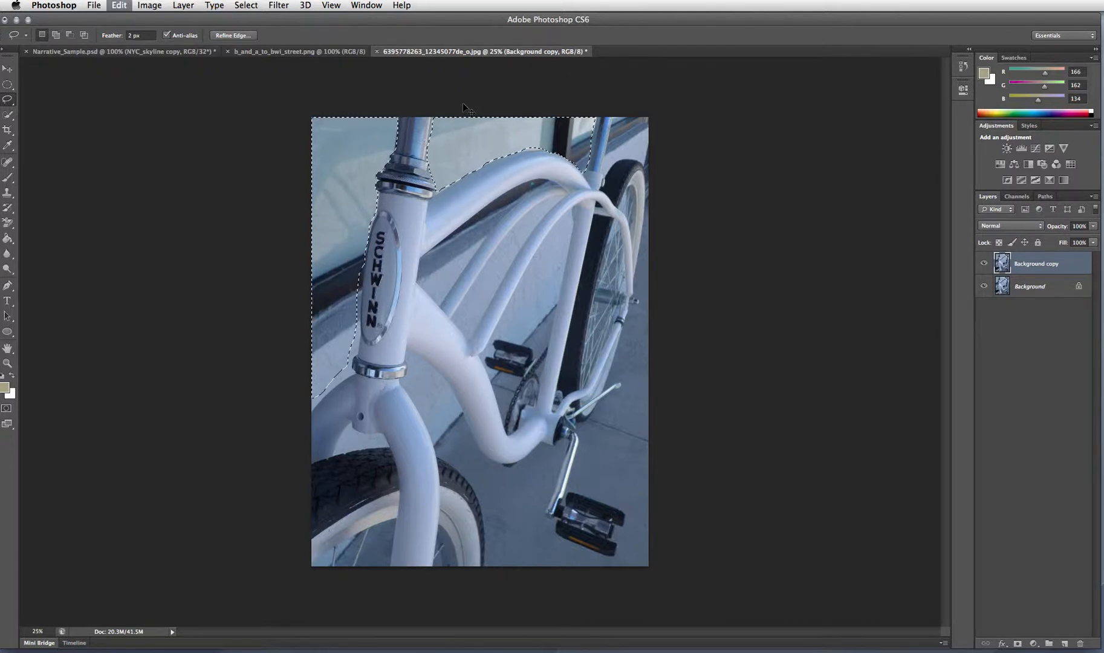
click(984, 286)
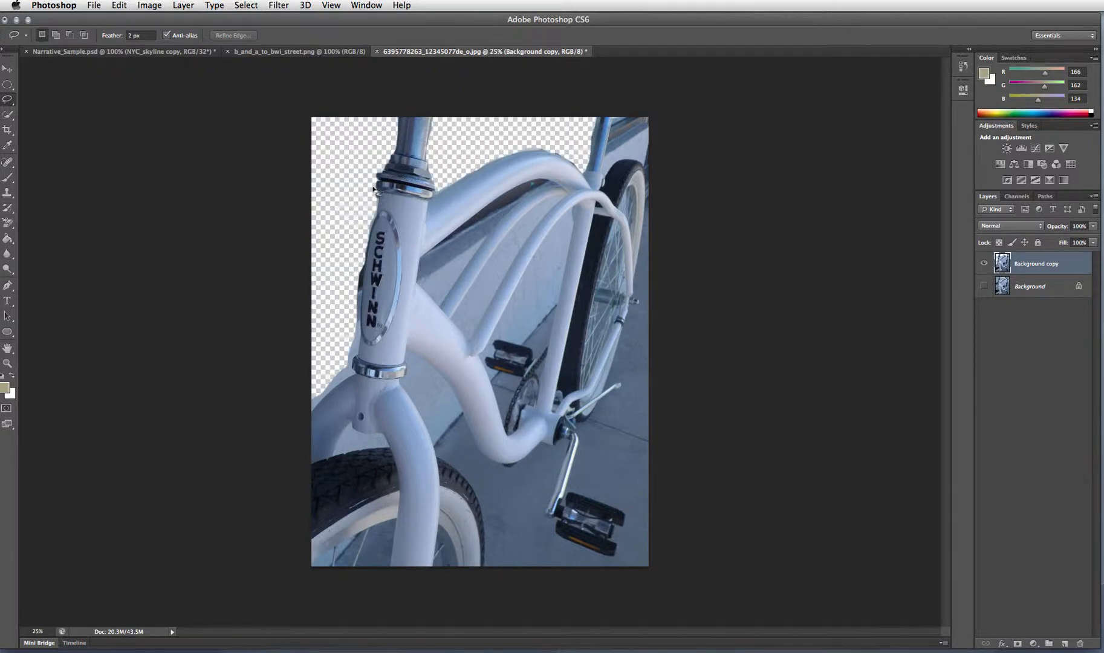
Trace the leftover background along the head tube and fork with the Polygonal Lasso, delete it, and deselect
key(super+equal)
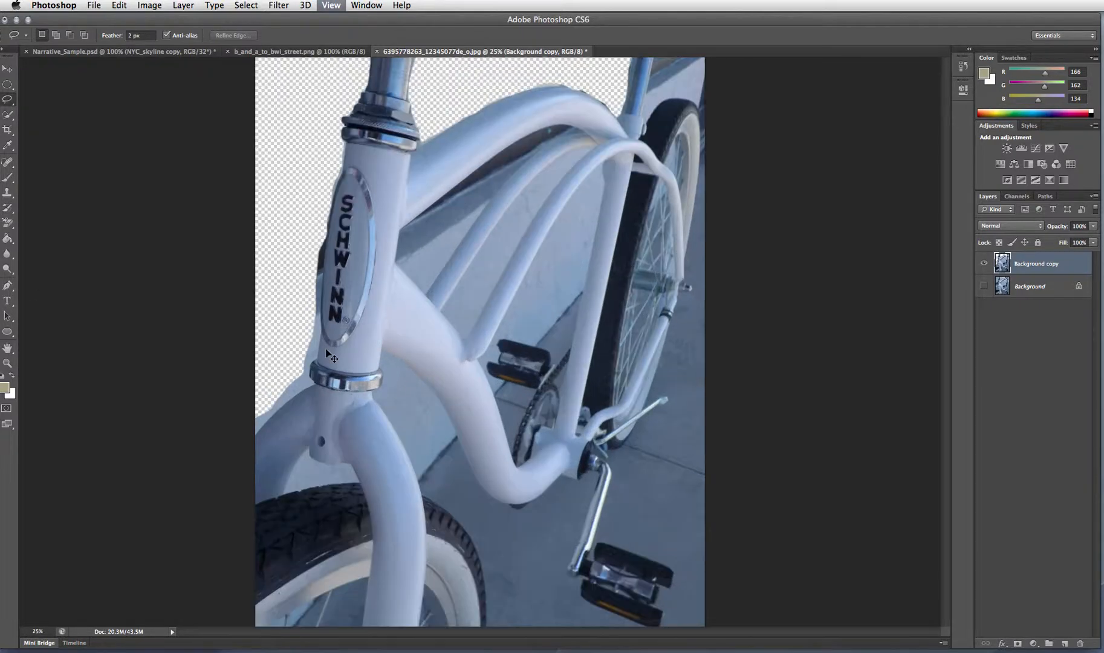
key(super+equal)
drag(7, 100, 58, 107)
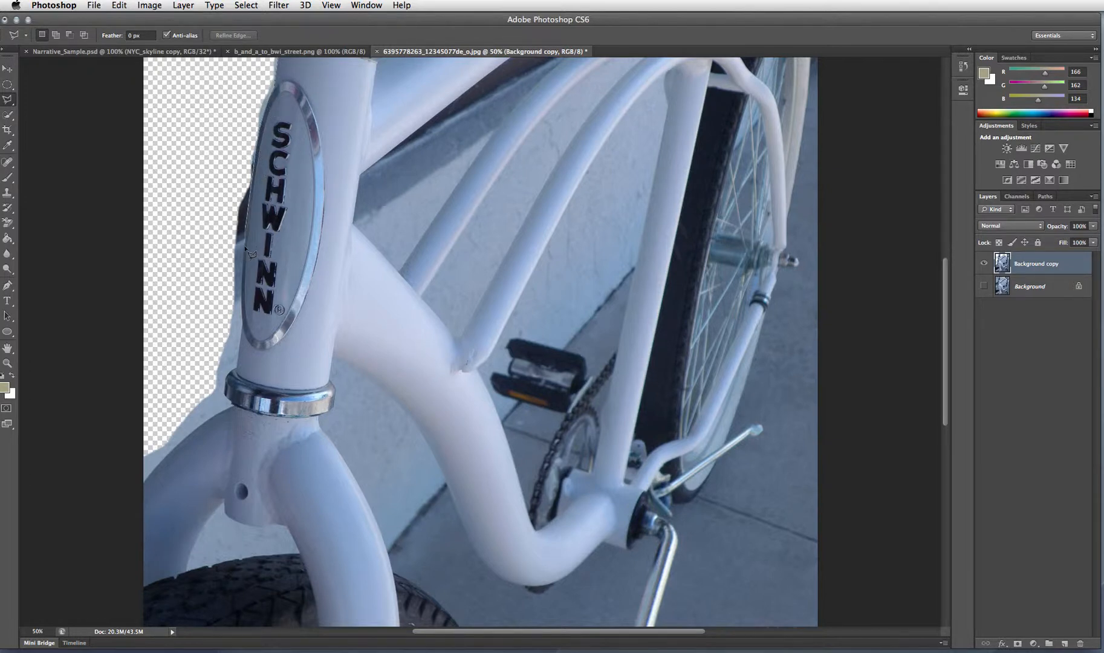
click(233, 408)
click(142, 485)
click(129, 62)
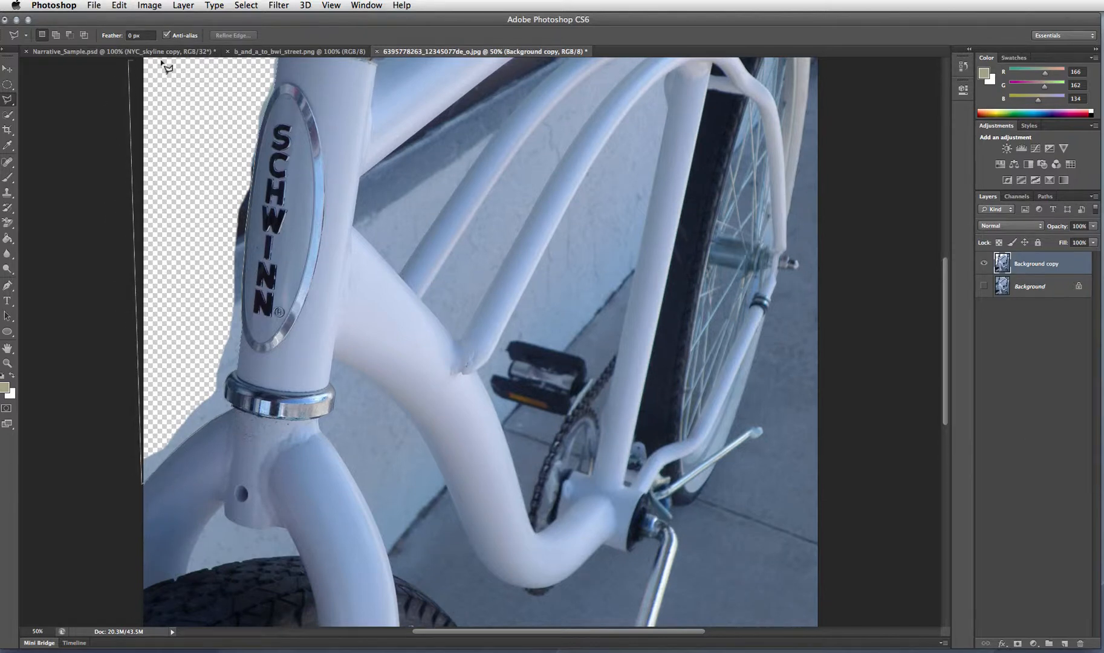
click(277, 62)
key(Delete)
key(ctrl+d)
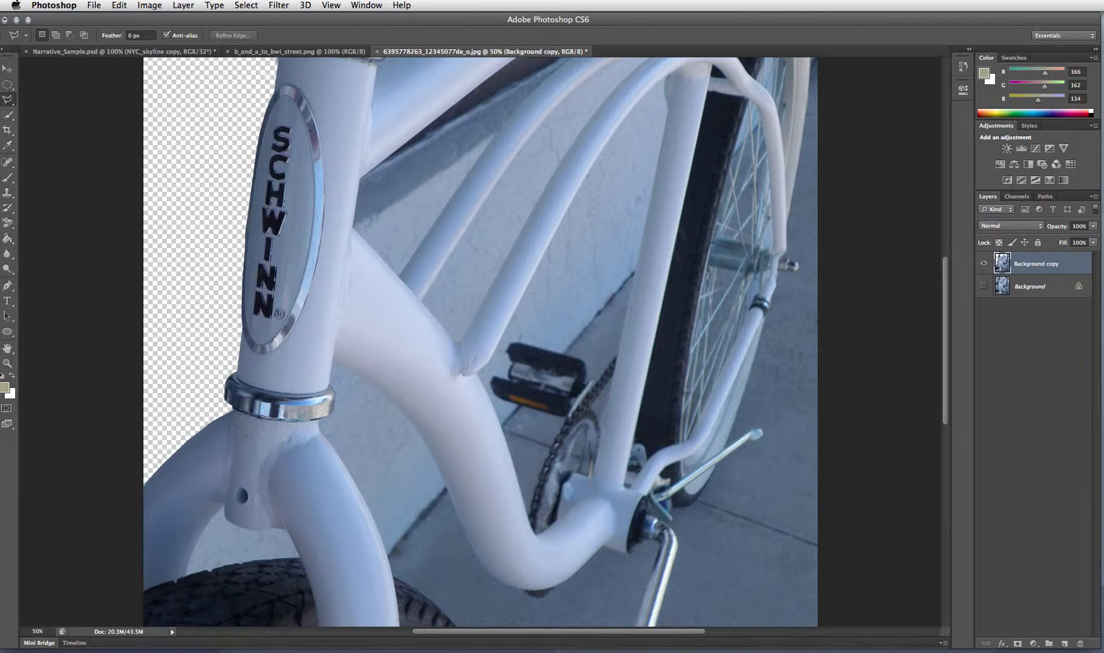
Select the background gap beneath the top tube with the Magic Wand, subtract the spill over the curved tube with the Lasso, and cut it
key(w)
key(super+minus)
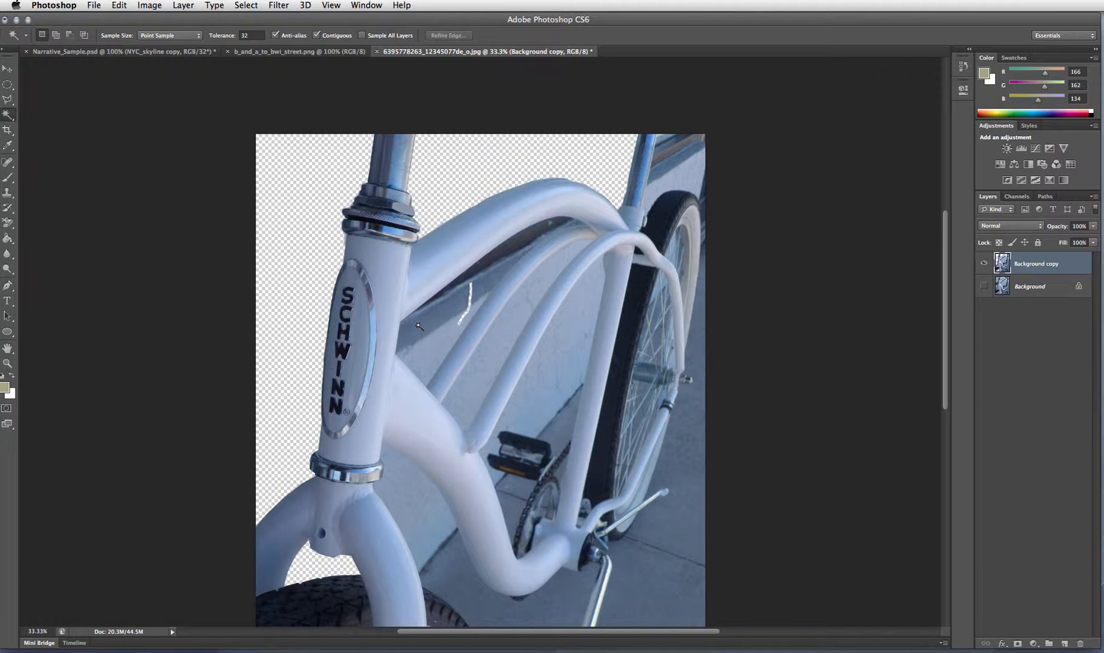
click(467, 307)
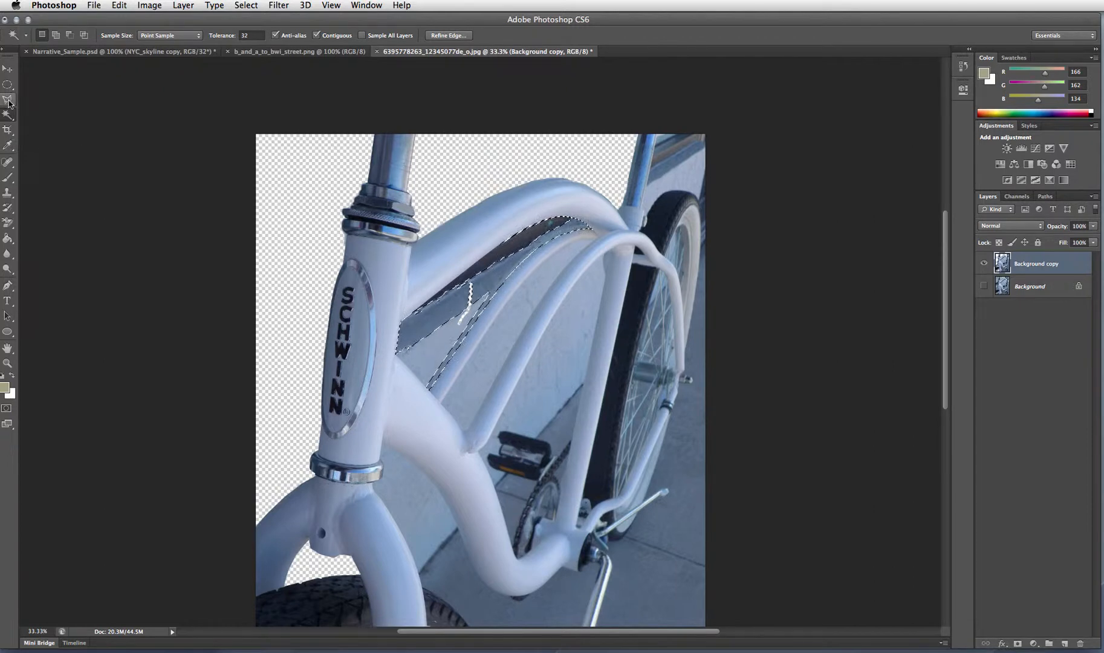
mouse_move(12, 103)
mouse_down()
mouse_move(39, 111)
mouse_move(47, 98)
mouse_up()
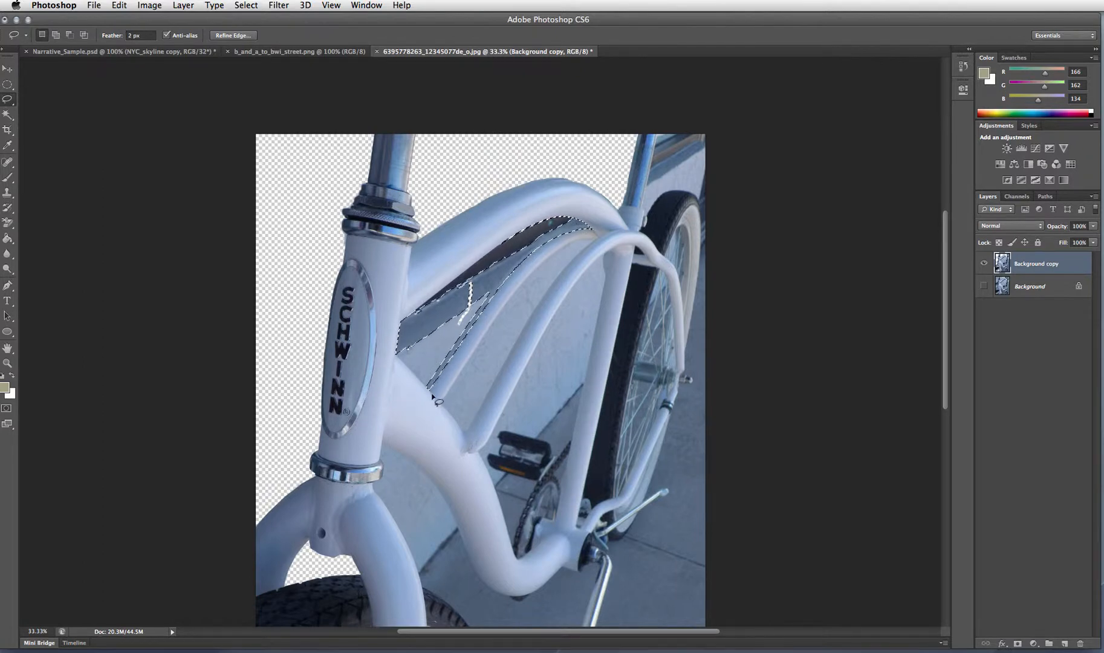
key(alt)
mouse_move(507, 277)
mouse_down()
mouse_move(542, 247)
mouse_move(592, 234)
mouse_move(592, 263)
mouse_up()
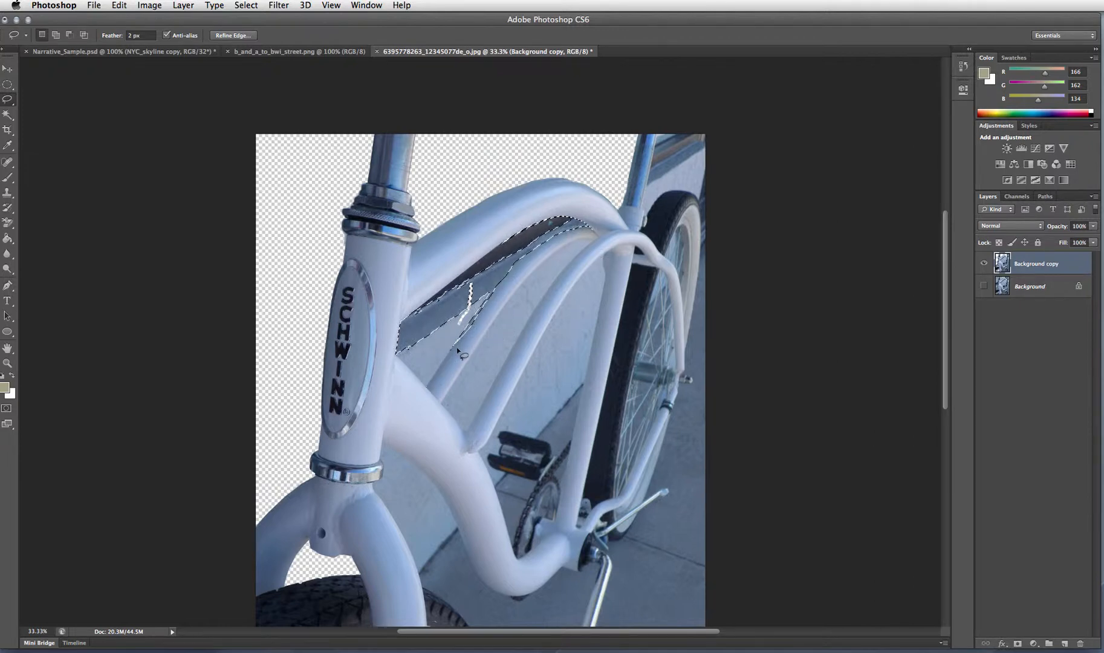
key(alt)
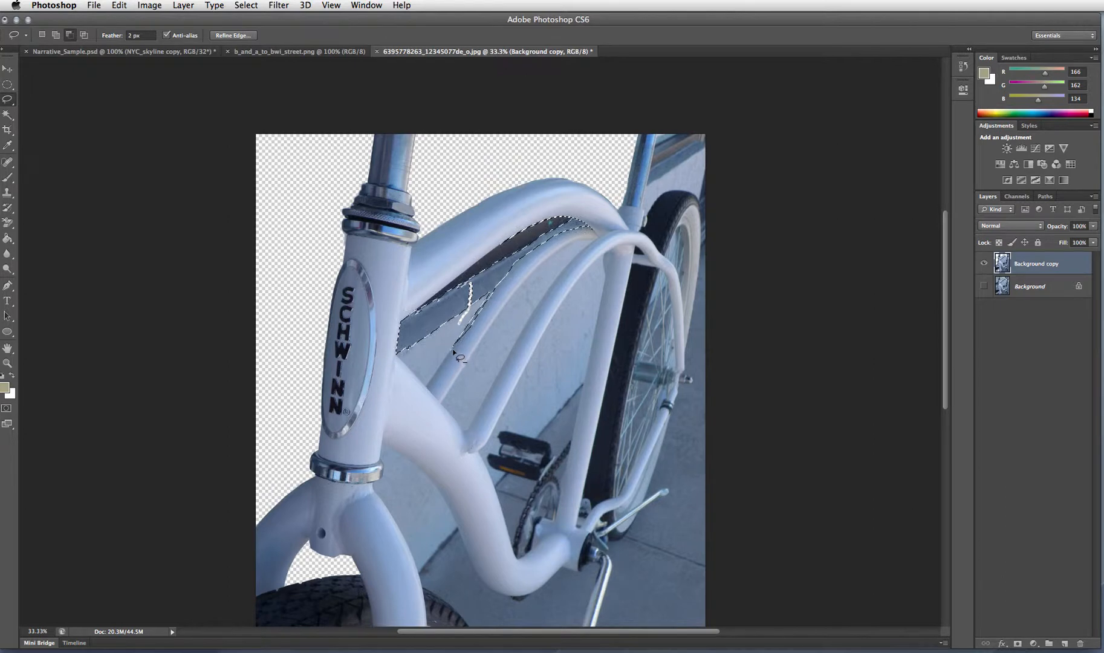
mouse_move(478, 320)
mouse_down()
mouse_move(503, 289)
mouse_move(503, 341)
mouse_move(485, 357)
mouse_up()
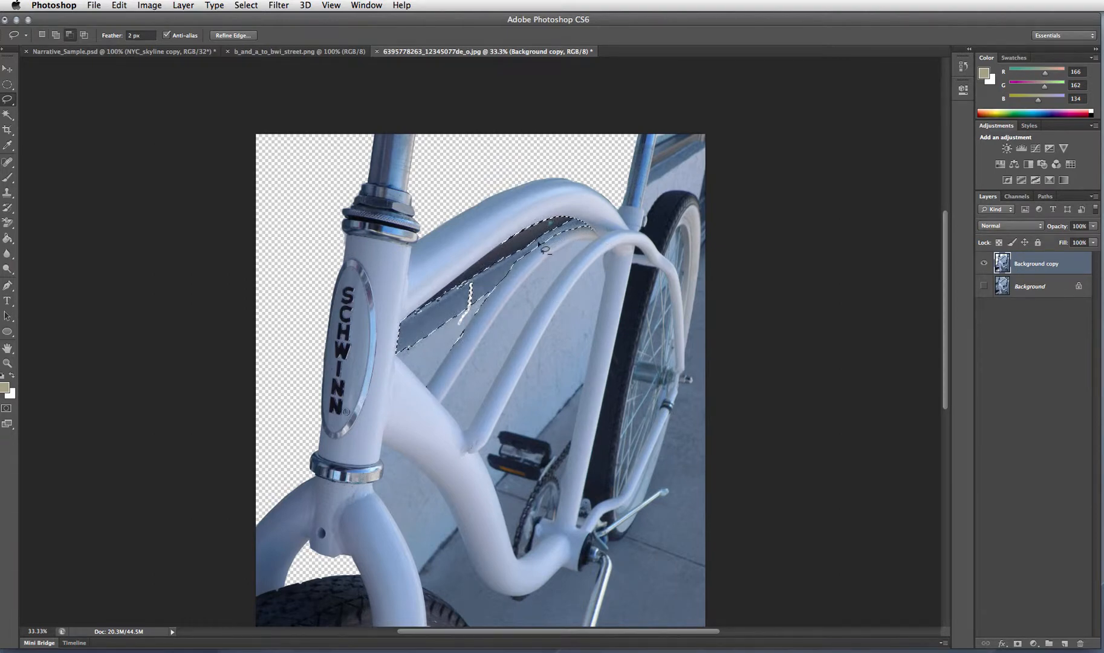
mouse_move(522, 258)
mouse_down()
mouse_move(509, 289)
mouse_move(517, 297)
mouse_move(580, 287)
mouse_up()
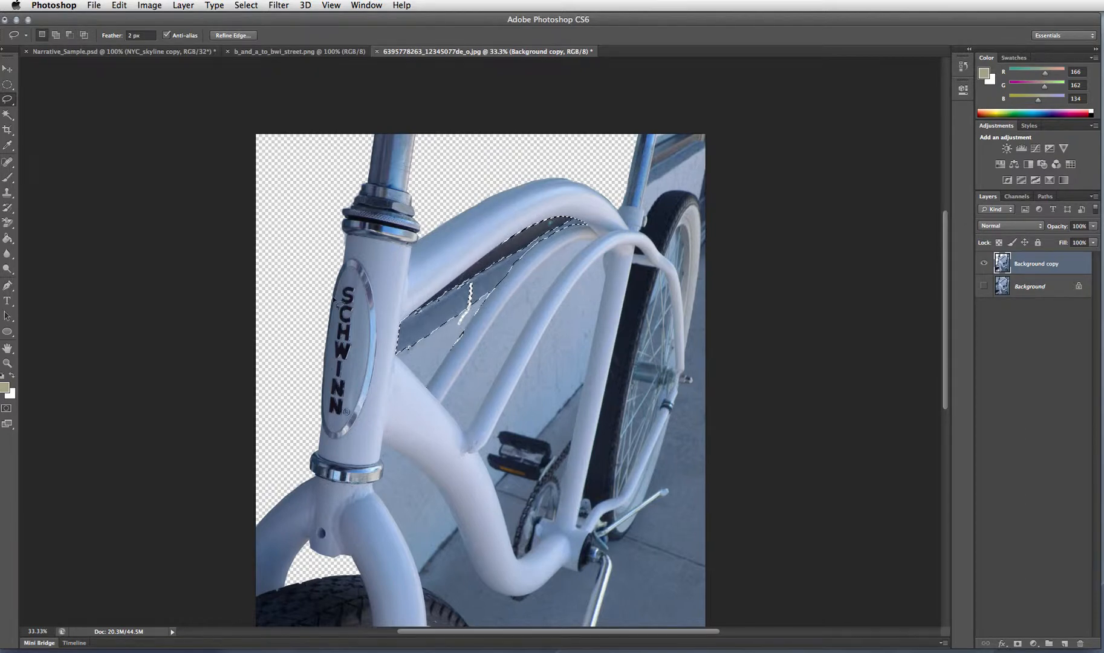
key(super+x)
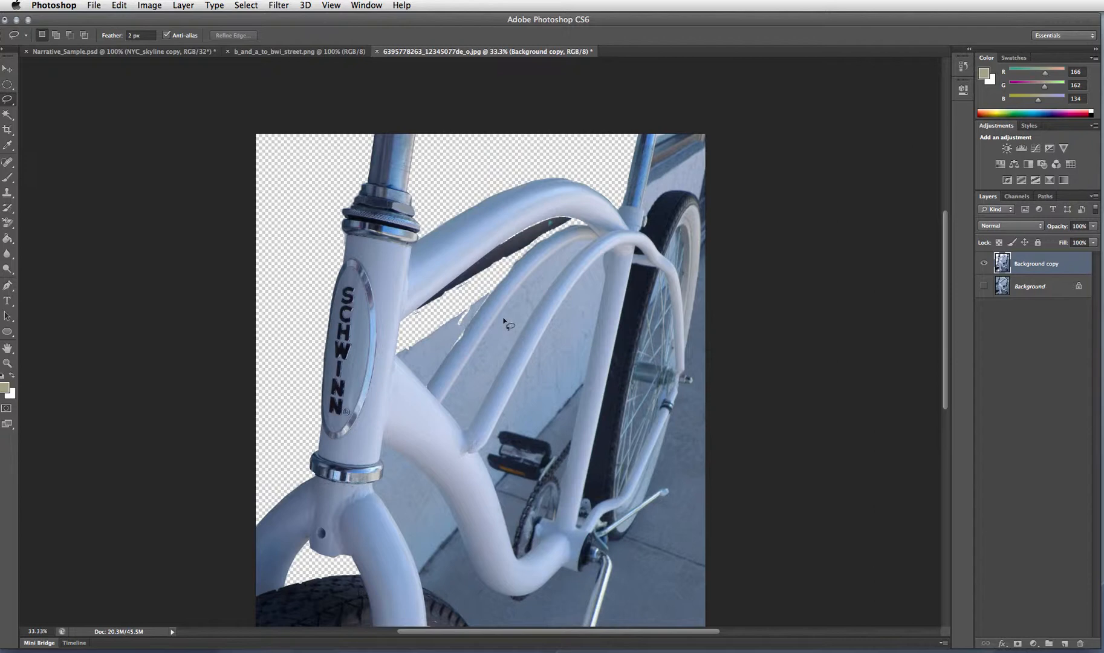
Delete the remaining dark strip beneath the top tube using a Magic Wand selection, and clear the selection
click(6, 115)
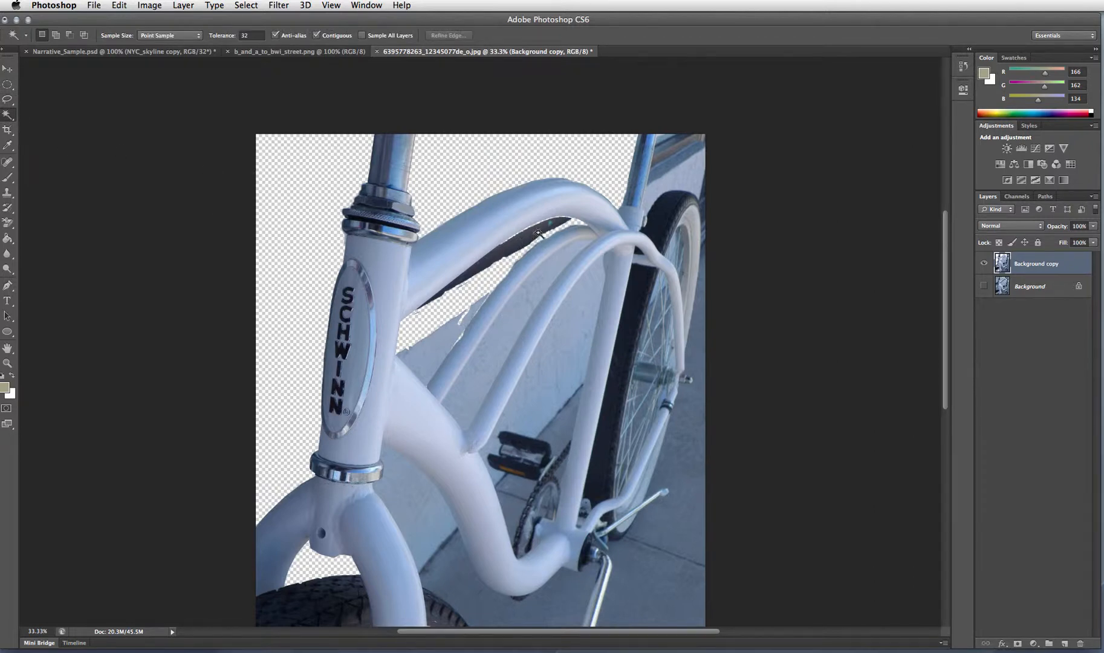
click(513, 247)
key(BackSpace)
key(super+d)
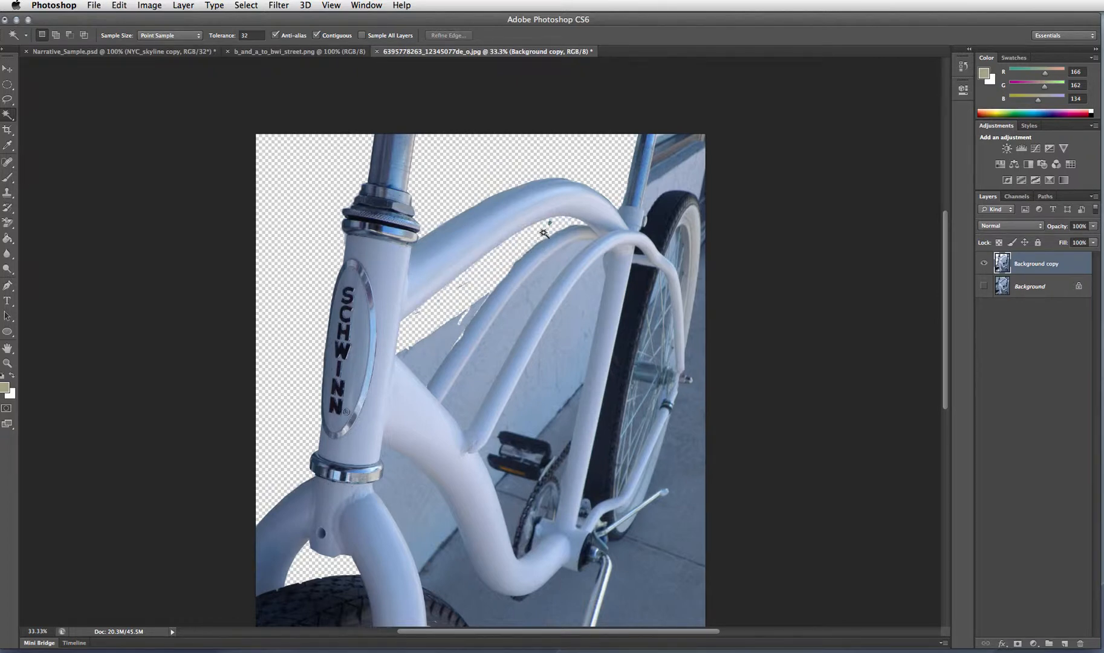
Try to delete the wall behind the lower frame with a Magic Wand selection at tolerance 32
click(412, 510)
key(BackSpace)
key(super+d)
Set the Magic Wand tolerance to 10 and undo the deletion of the wall behind the frame
click(237, 37)
key(super+z)
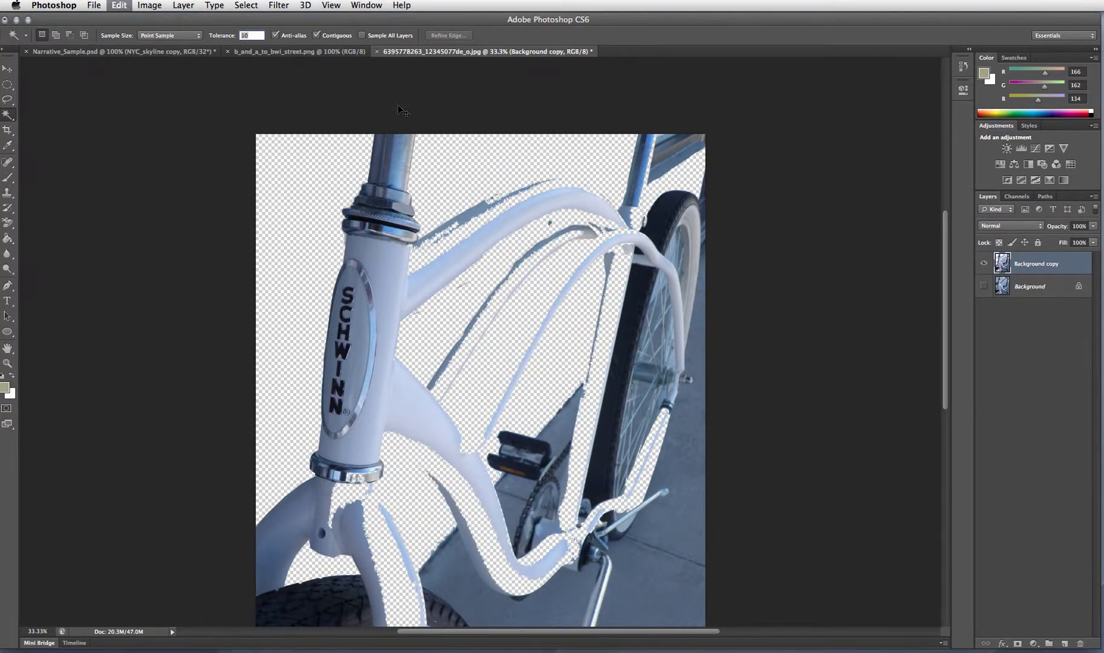
click(118, 5)
click(130, 42)
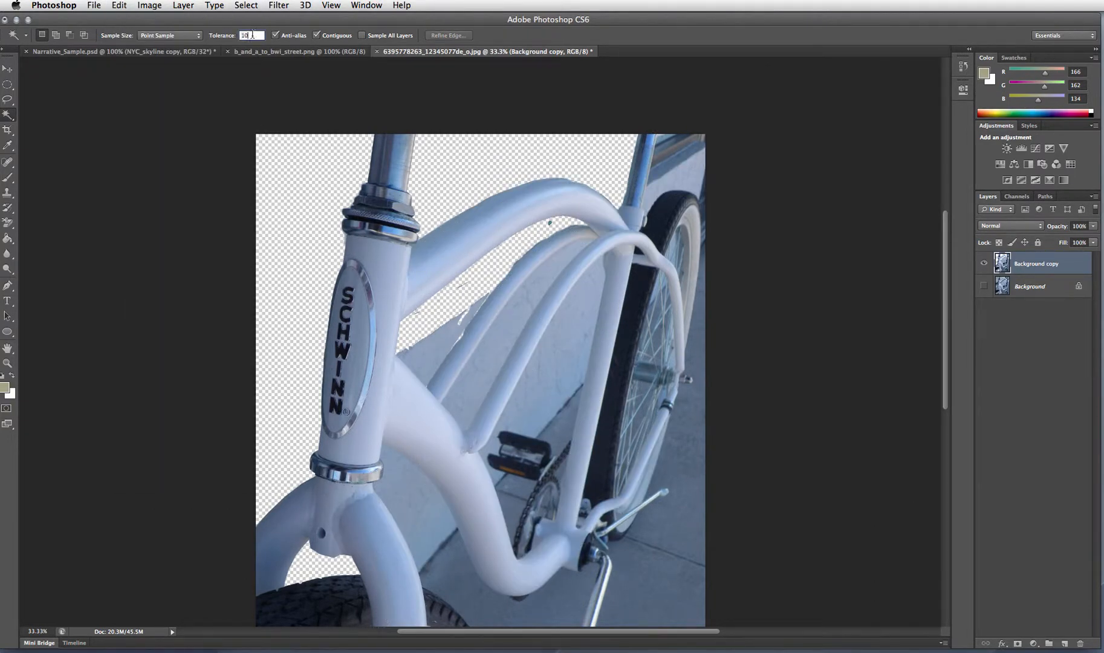
Delete the wall fragment between the lower frame tube and the front thin curved tube using a Magic Wand selection, and deselect
click(431, 352)
key(BackSpace)
key(super+d)
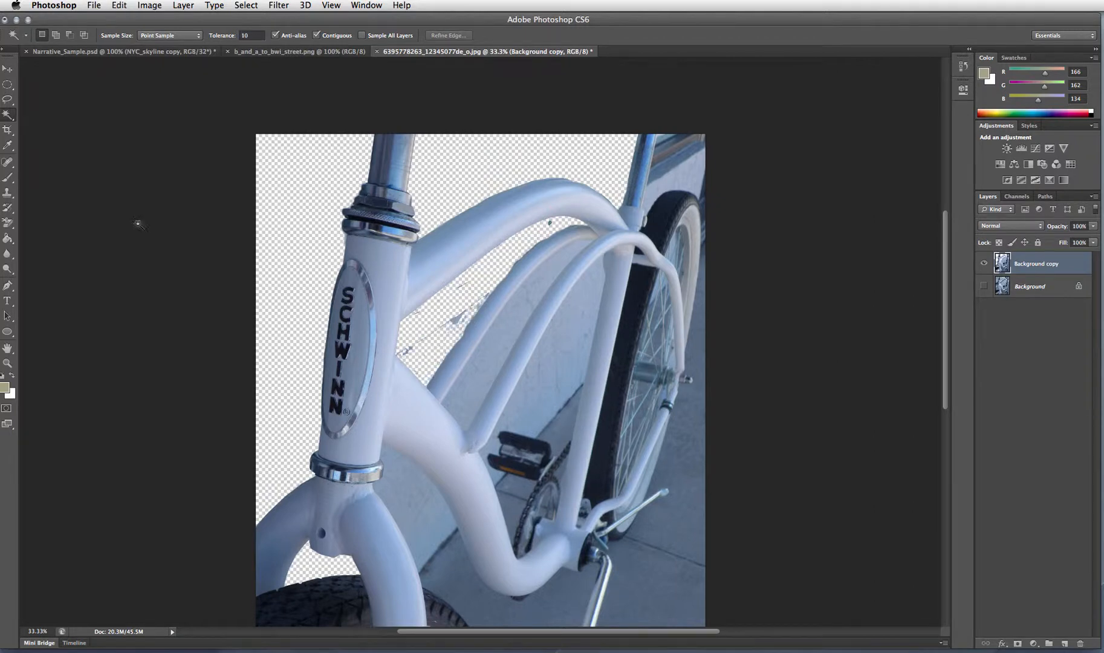
Outline the leftover specks beneath the top tube with the Polygonal Lasso, delete them, and clear the selection
drag(8, 100, 58, 109)
click(563, 221)
click(513, 257)
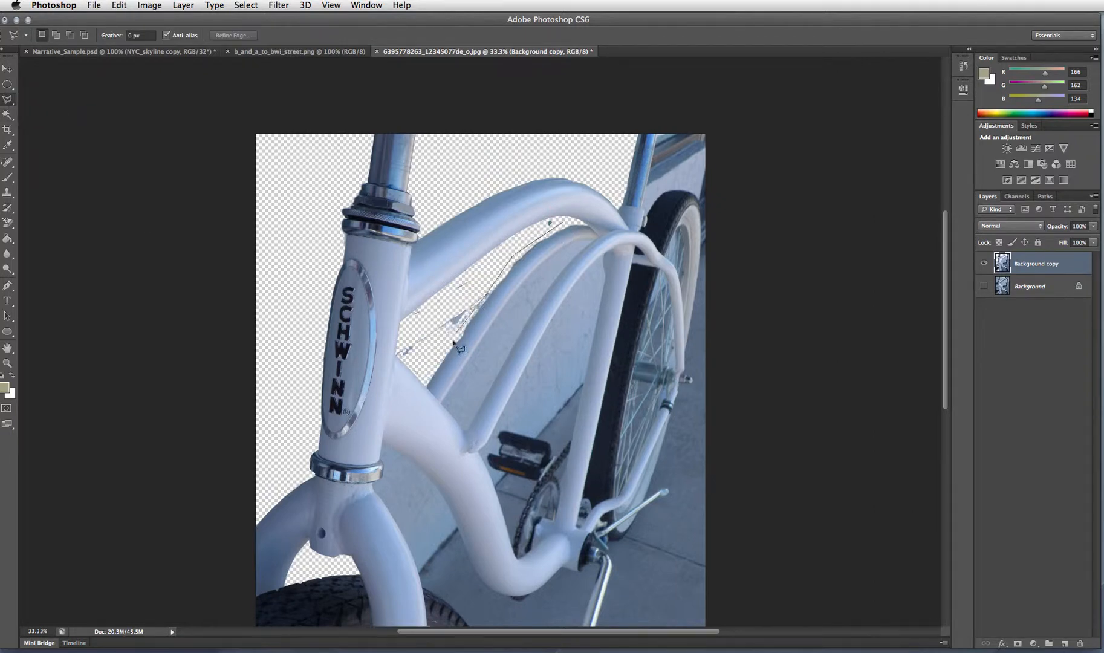
click(426, 384)
click(398, 355)
click(404, 317)
click(563, 222)
key(BackSpace)
key(super+d)
Select the wall between the two thin curved tubes with the Magic Wand, add the missed spots with the Polygonal Lasso, and cut it
key(super+equal)
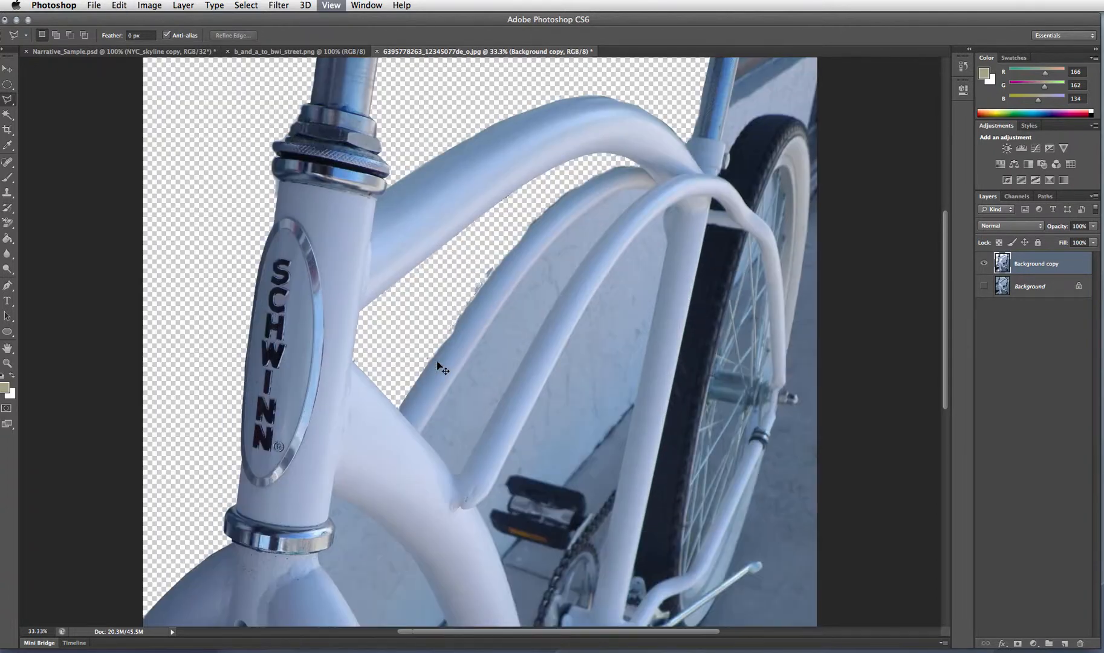
key(super+equal)
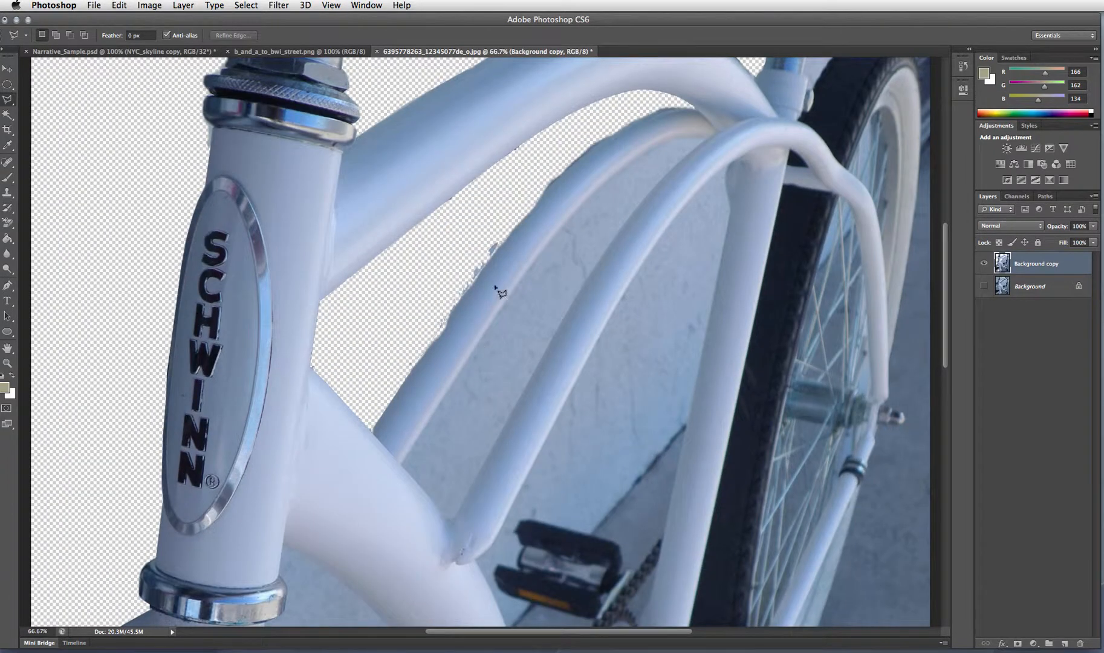
click(8, 115)
click(485, 413)
shift+click(585, 261)
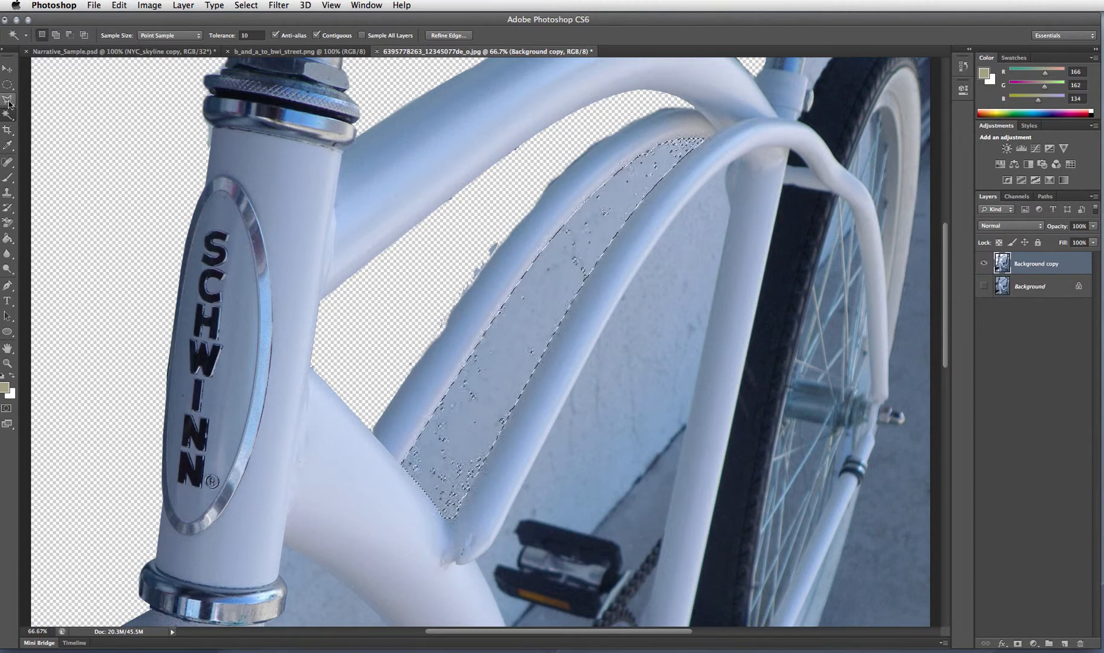
key(l)
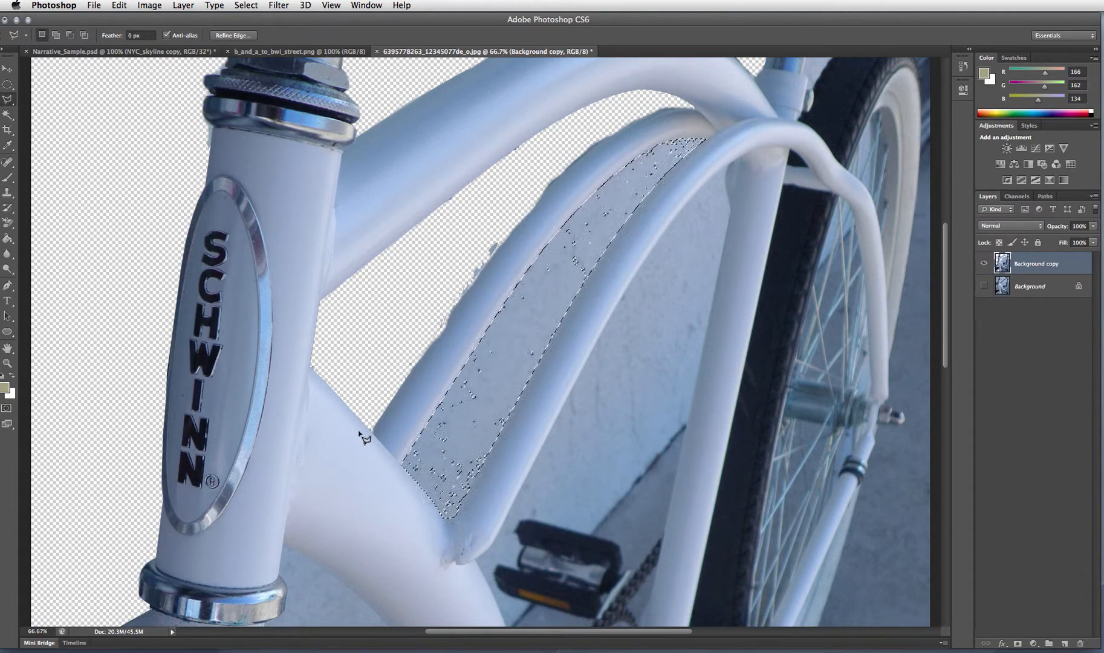
shift+click(403, 465)
click(445, 513)
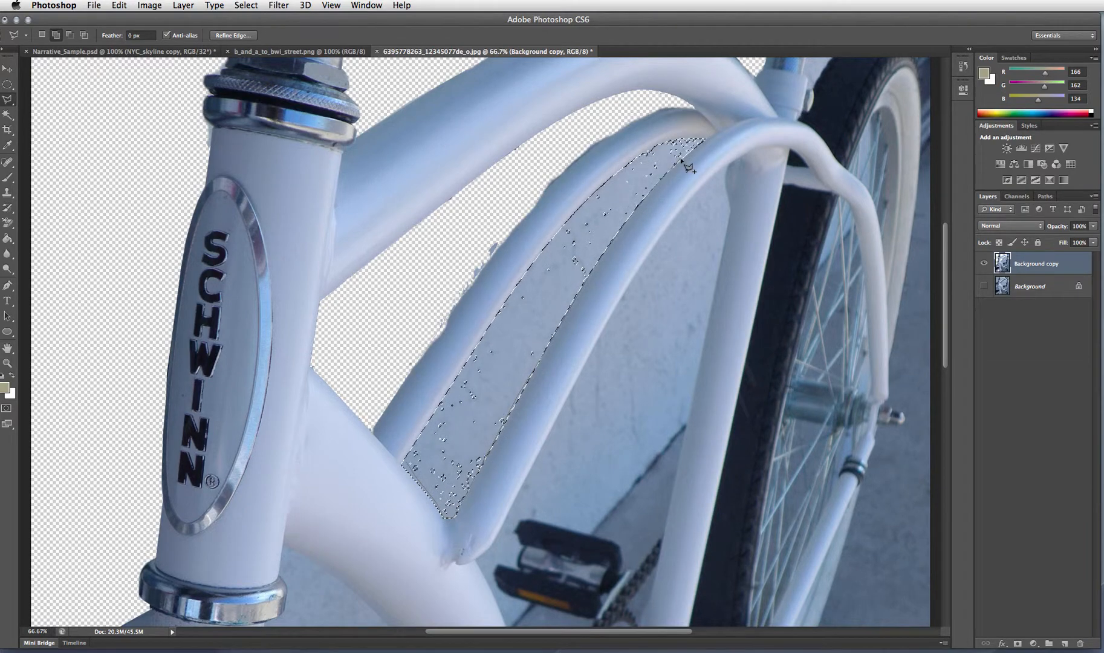
click(674, 141)
click(642, 151)
click(600, 184)
double_click(407, 467)
key(super+x)
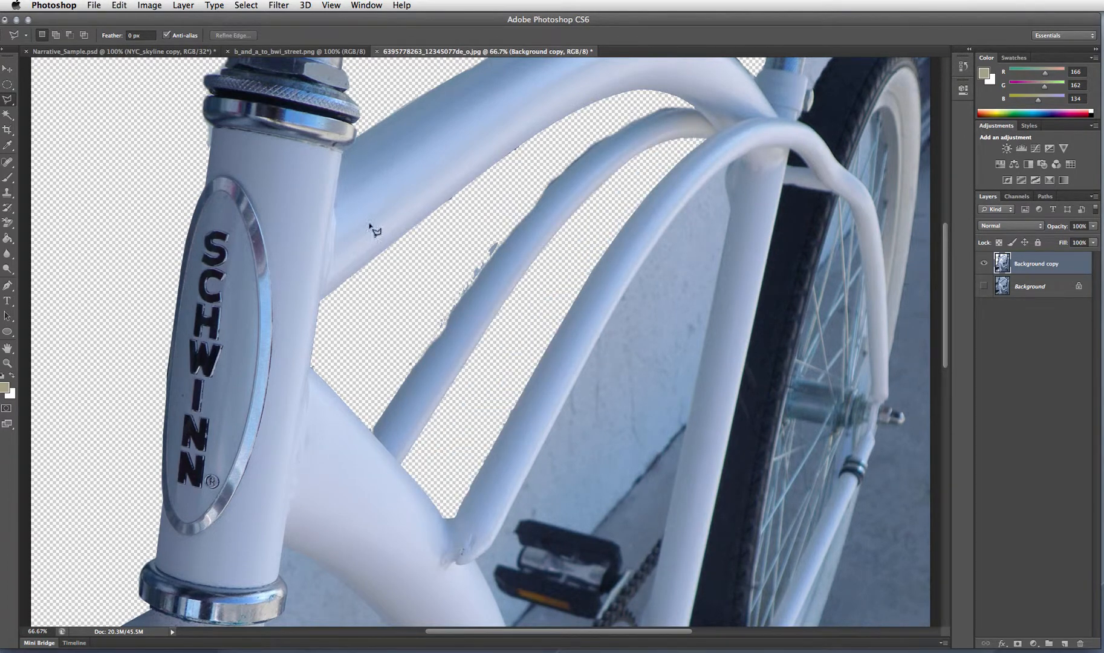
Trim the ragged fringe along the outer edge of the front thin curved tube with a Polygonal Lasso selection, and deselect
click(370, 431)
click(618, 129)
click(668, 107)
click(575, 112)
click(514, 149)
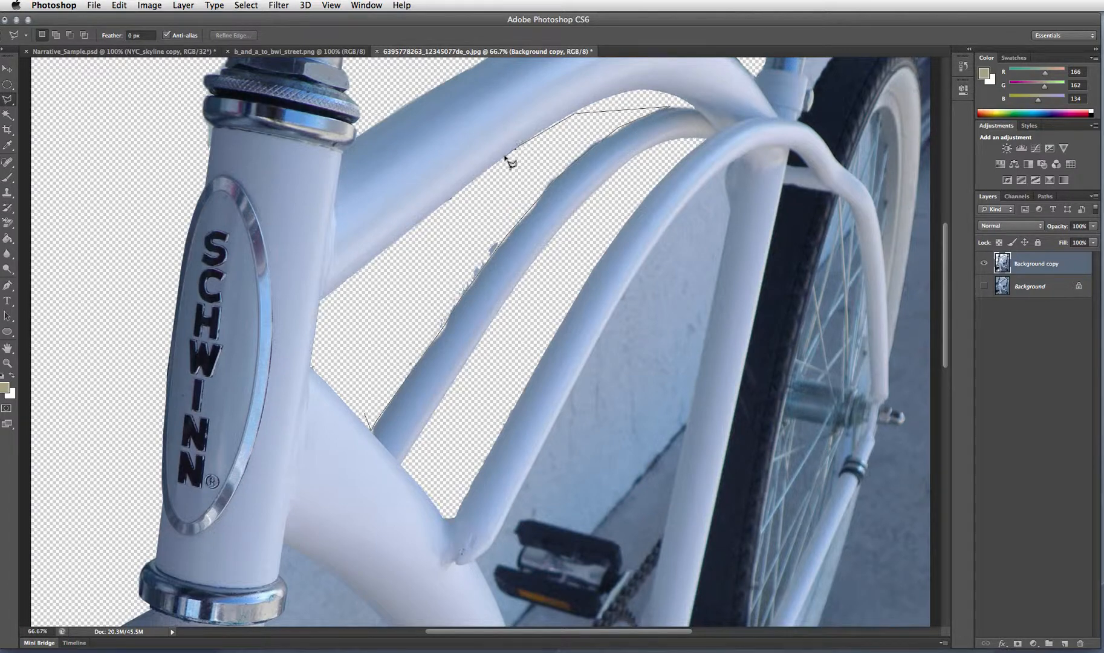
click(310, 365)
click(371, 417)
key(Delete)
key(ctrl+d)
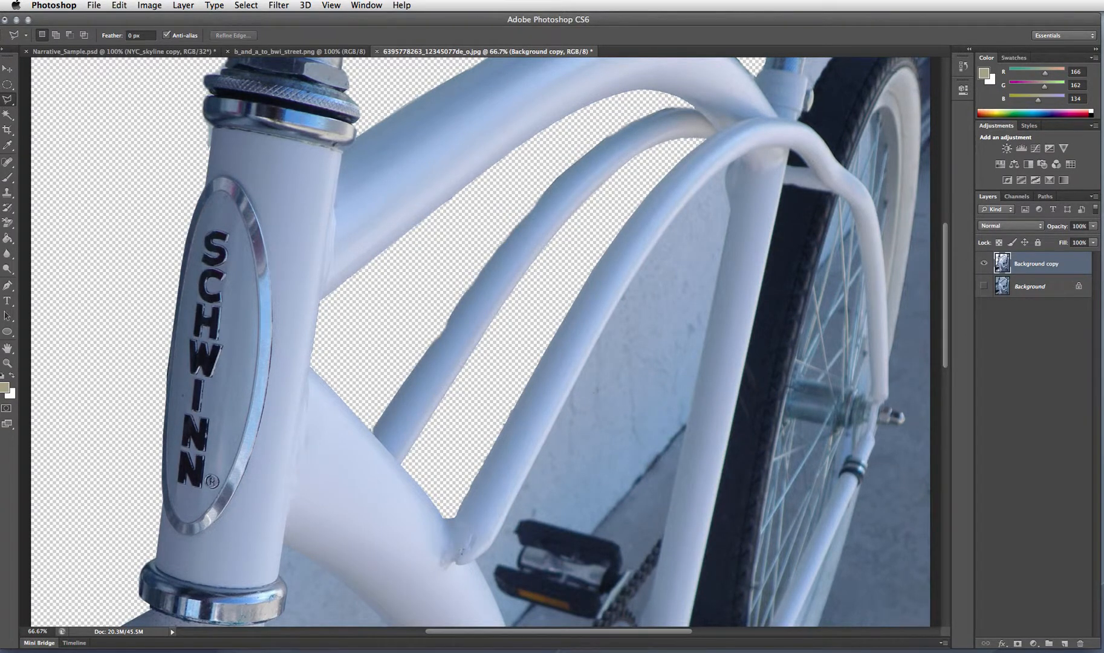
key(super+minus)
key(super+minus)
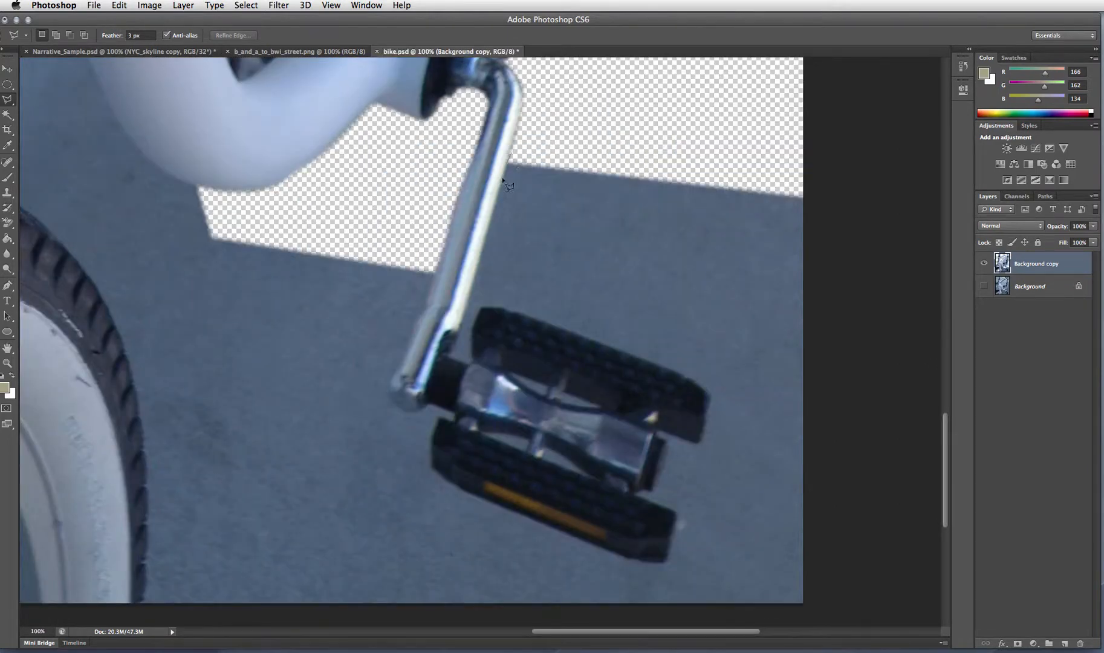
Trace around the near pedal and crank arm with the Polygonal Lasso and delete the pavement around them
click(472, 340)
click(474, 322)
click(481, 309)
click(494, 307)
click(505, 310)
click(693, 380)
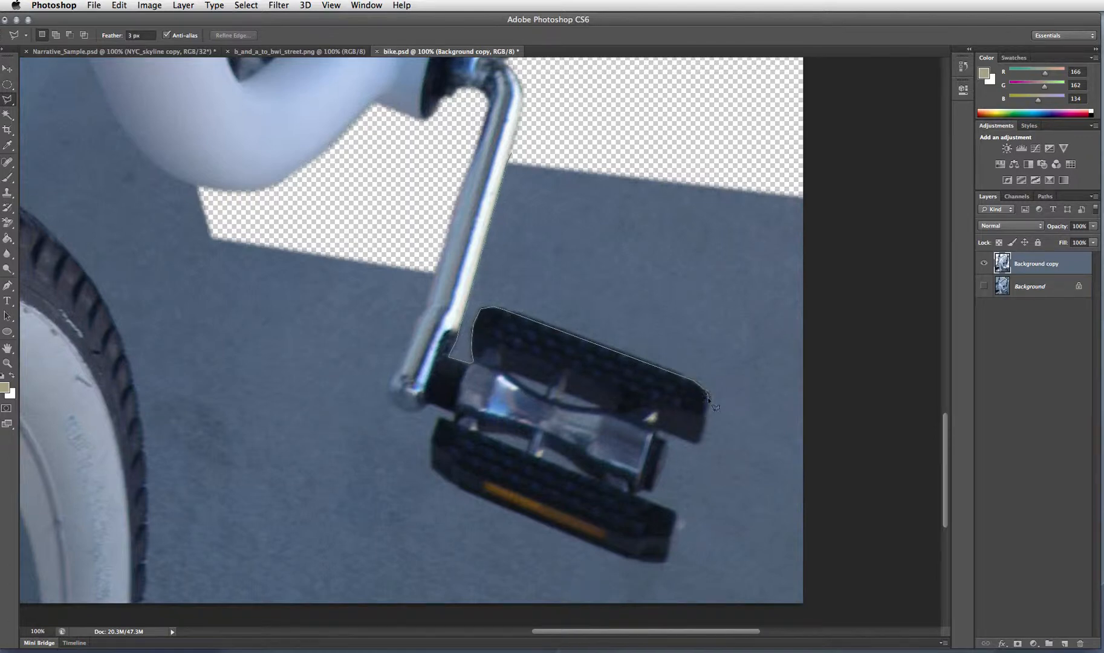
click(699, 443)
click(629, 562)
click(433, 419)
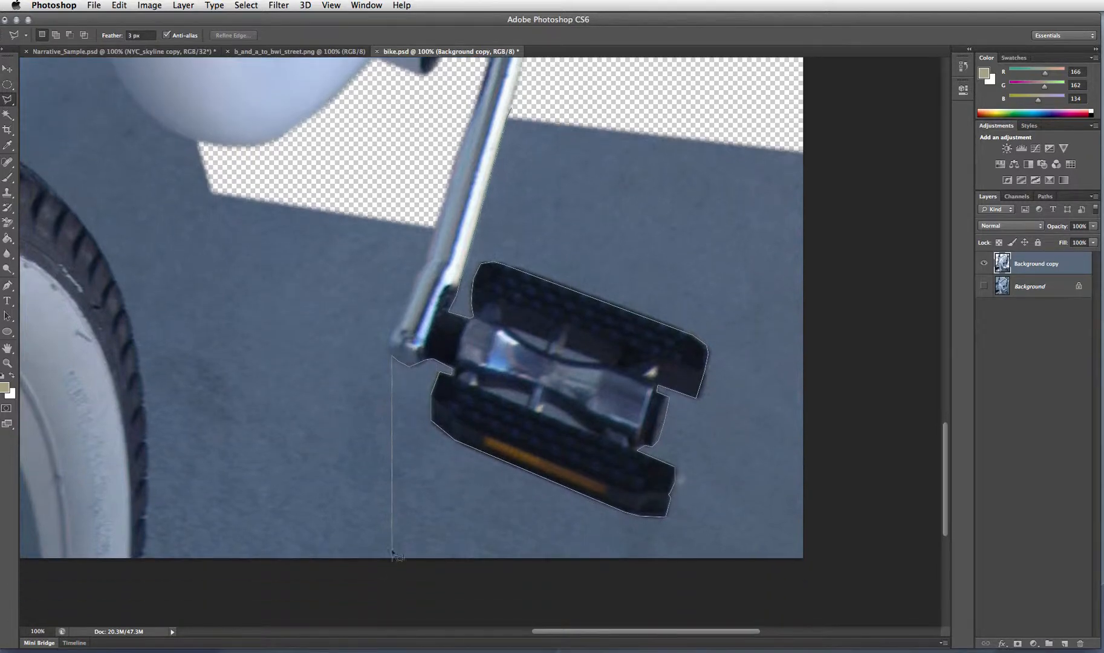
click(386, 557)
click(819, 566)
click(808, 123)
click(511, 112)
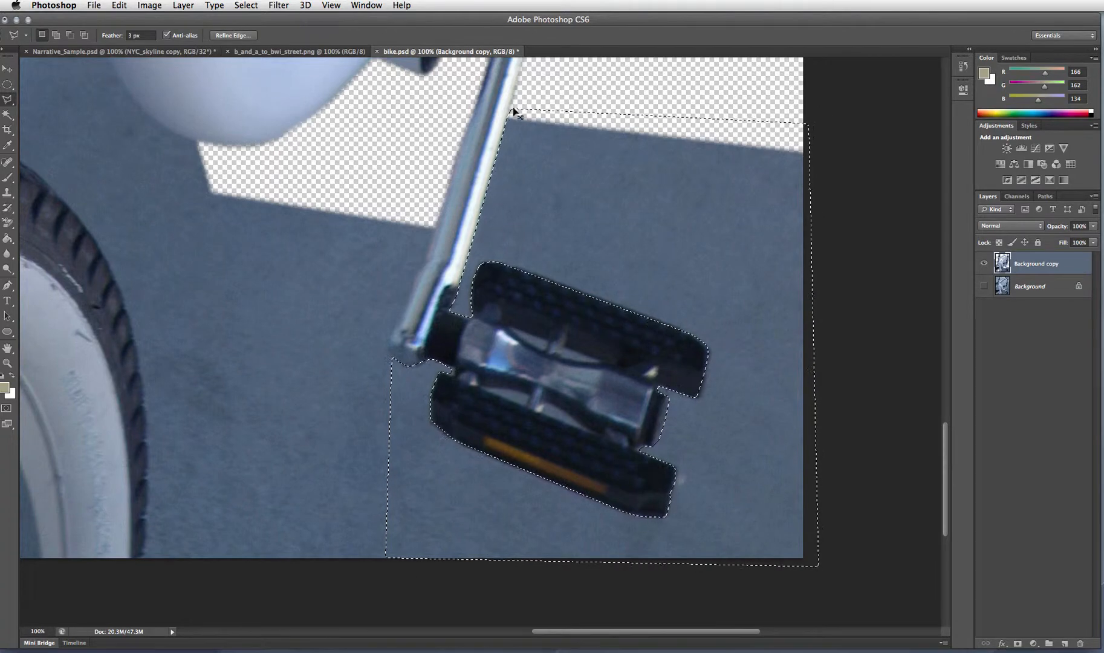
key(Delete)
Select the pavement showing through the openings of the near pedal with the Polygonal Lasso and delete it
click(517, 330)
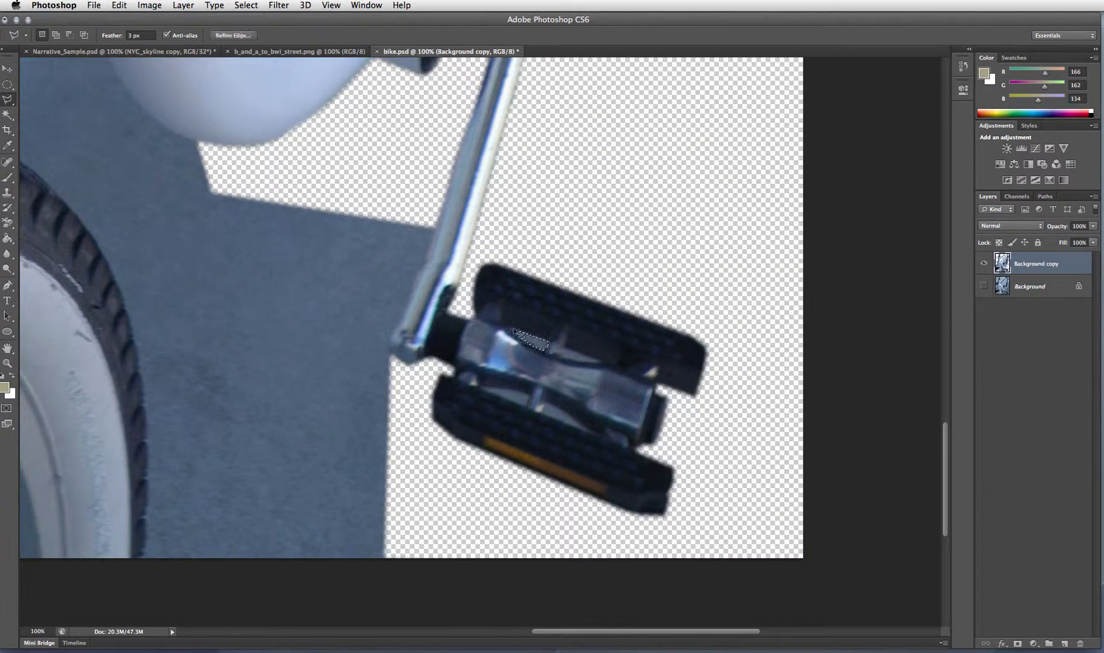
click(595, 362)
click(574, 350)
click(563, 349)
click(528, 395)
click(525, 406)
click(483, 389)
click(505, 387)
click(528, 396)
click(545, 404)
click(545, 414)
click(585, 432)
click(568, 412)
click(555, 406)
click(546, 404)
key(Delete)
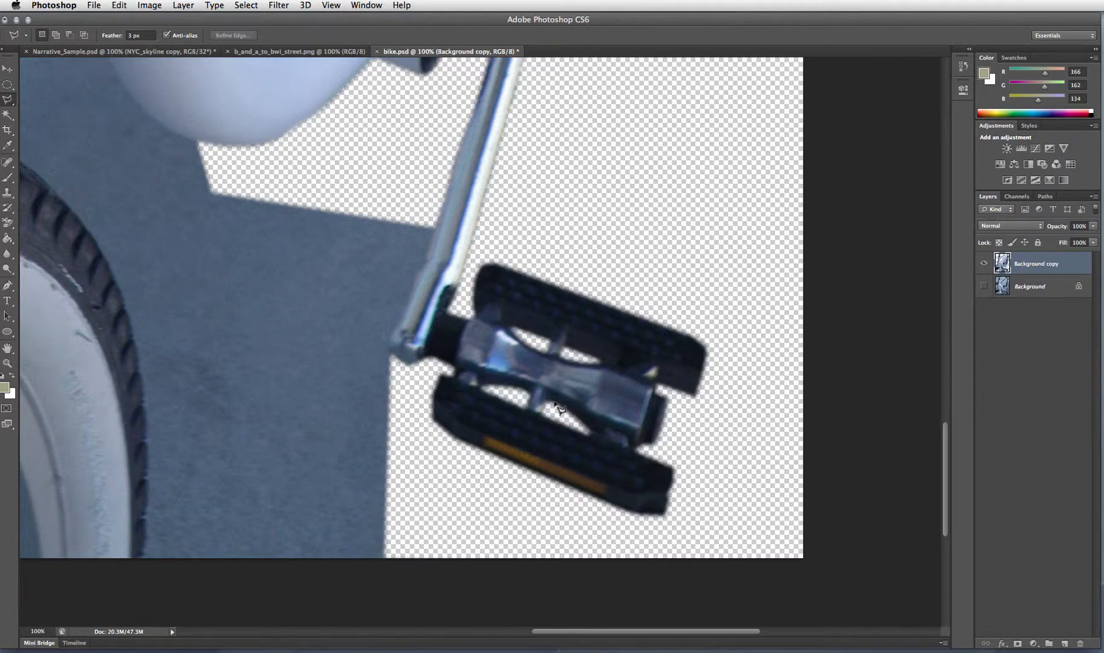
Compare the whole bicycle cutout with the original photo by showing the Background layer and hiding it again
key(super+minus)
key(super+minus)
key(super+minus)
key(super+minus)
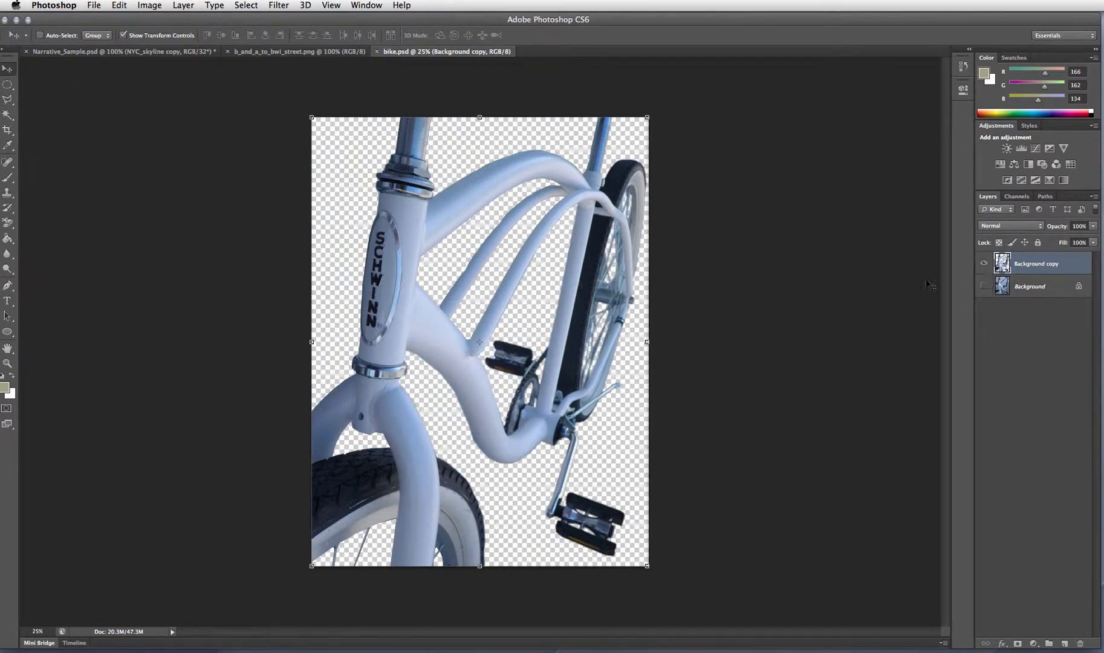
click(983, 286)
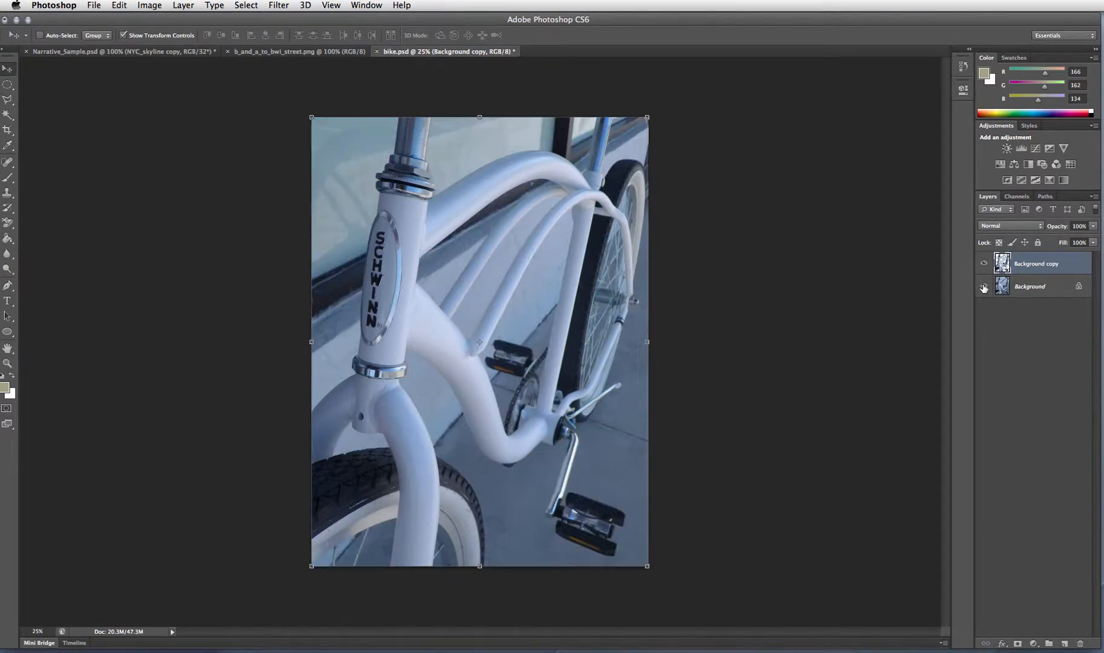
click(984, 286)
Clone the plain badge surface over the upper SCHWINN letters using the Clone Stamp with a 53 px brush
click(7, 192)
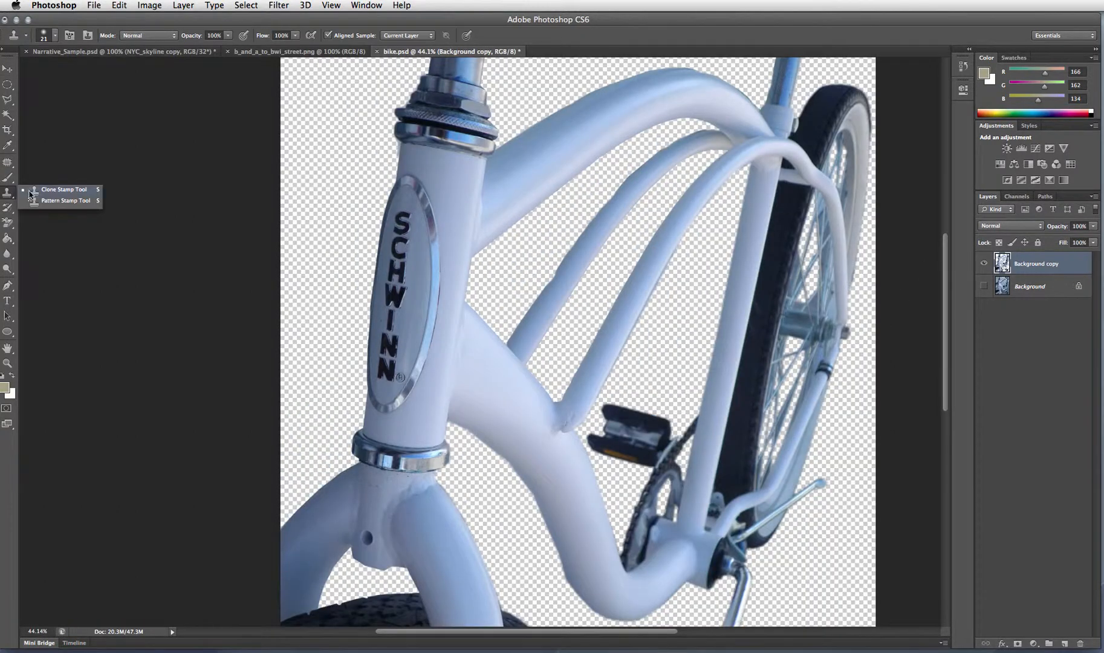
click(48, 190)
click(54, 35)
drag(26, 71, 43, 71)
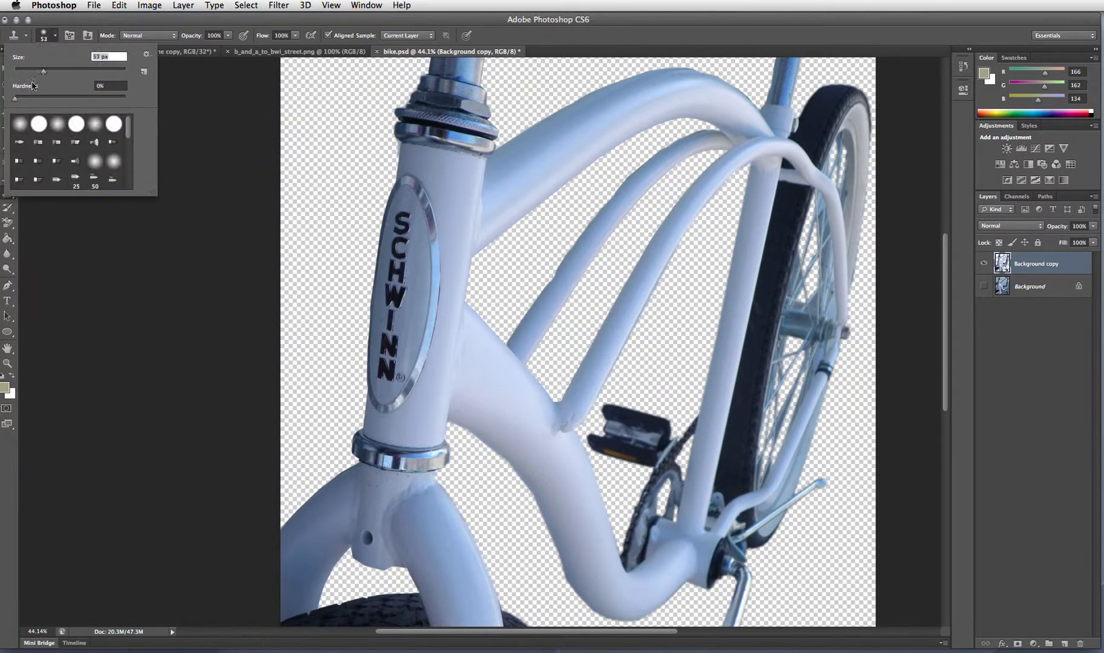
click(416, 226)
click(412, 219)
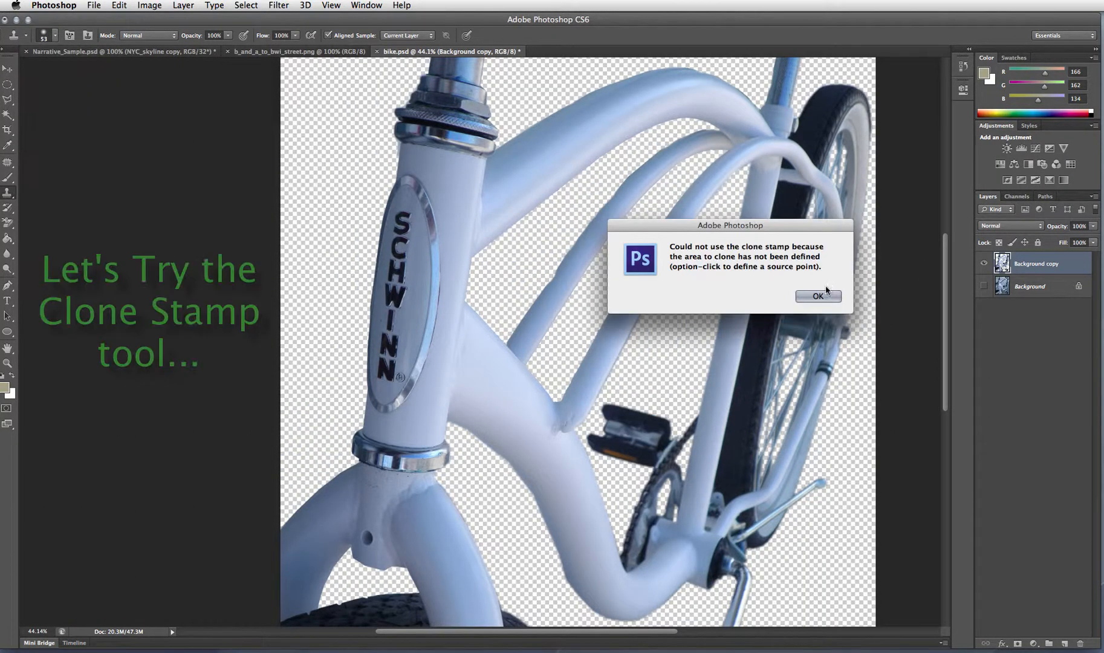
click(819, 295)
drag(402, 217, 399, 303)
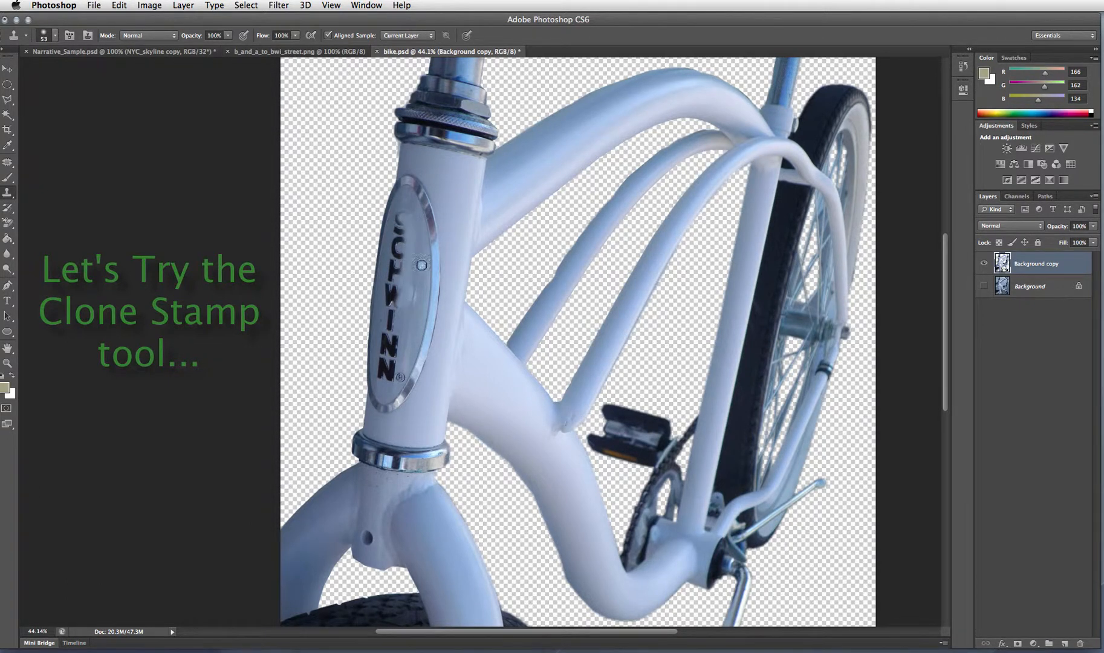
Reduce the Clone Stamp brush to 23 px and clone the badge surface over the letter C
click(54, 35)
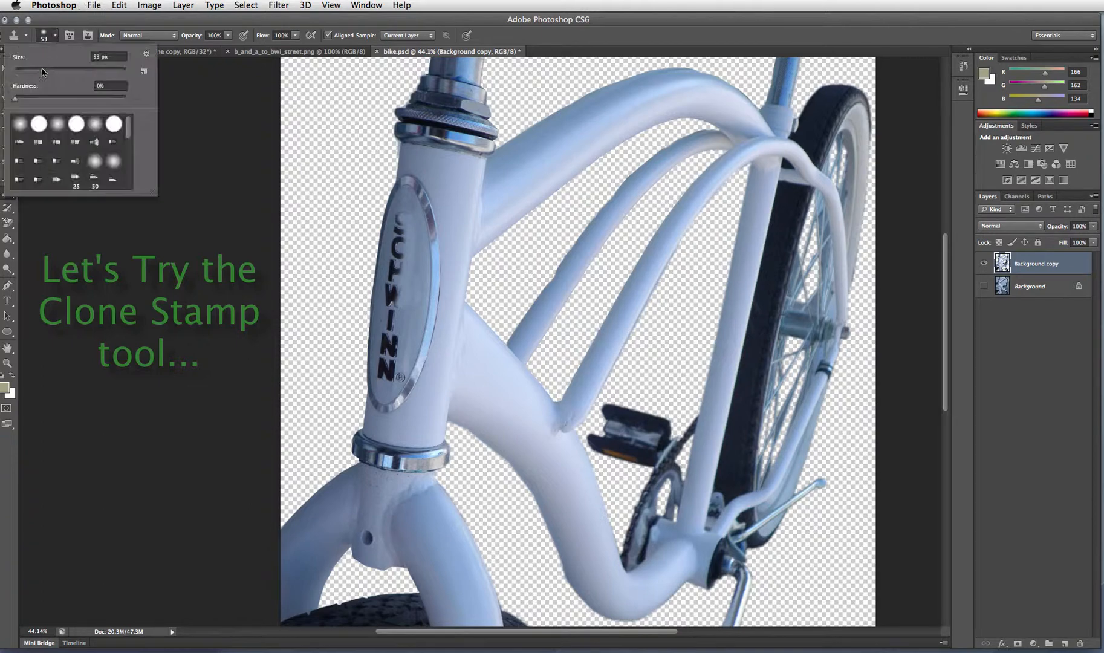
drag(43, 71, 22, 72)
key(super+plus)
key(super+plus)
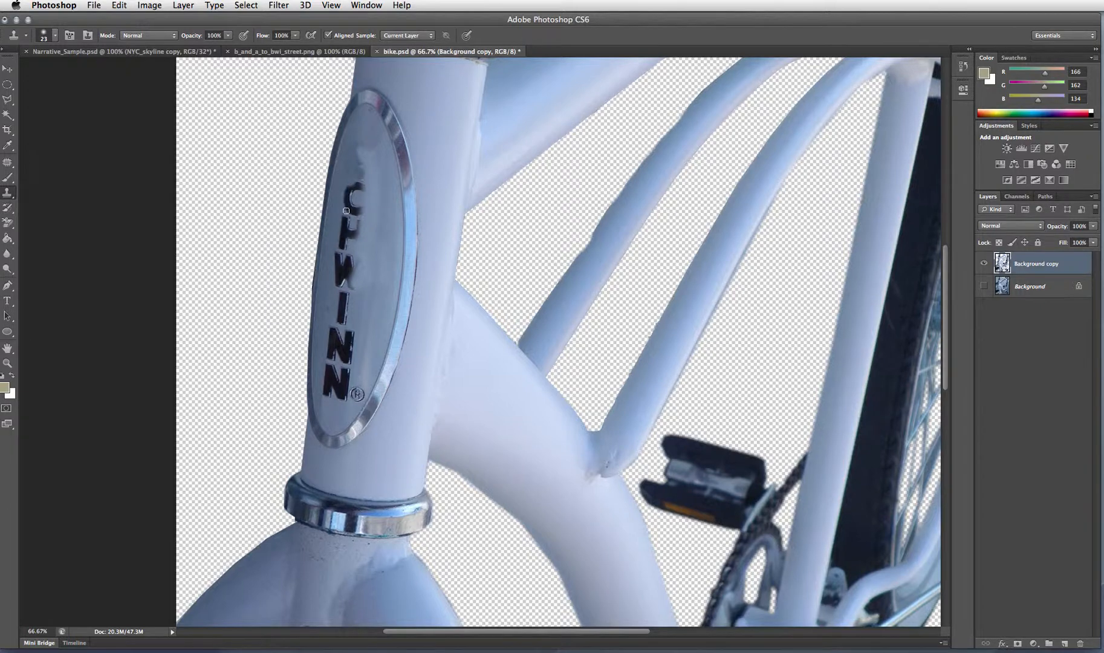
drag(346, 211, 347, 192)
Remove the letter H from the head badge with the Patch tool, and deselect
click(7, 162)
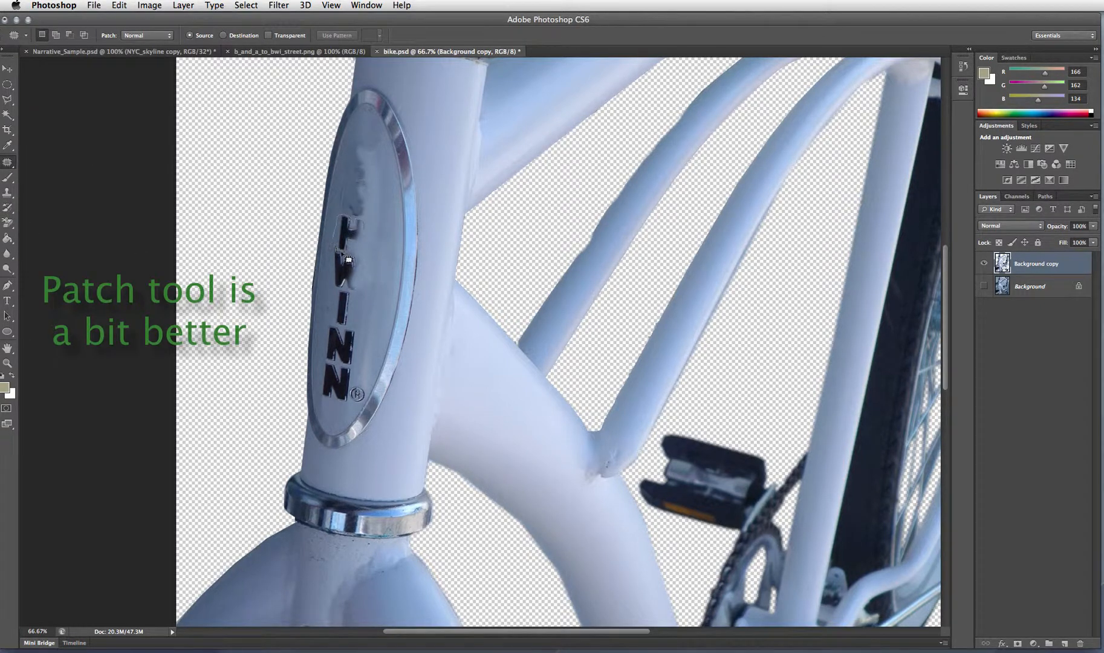
mouse_move(349, 260)
mouse_down()
mouse_move(366, 233)
mouse_move(346, 217)
mouse_move(336, 233)
mouse_move(349, 253)
mouse_move(367, 251)
mouse_up()
key(super+d)
click(11, 240)
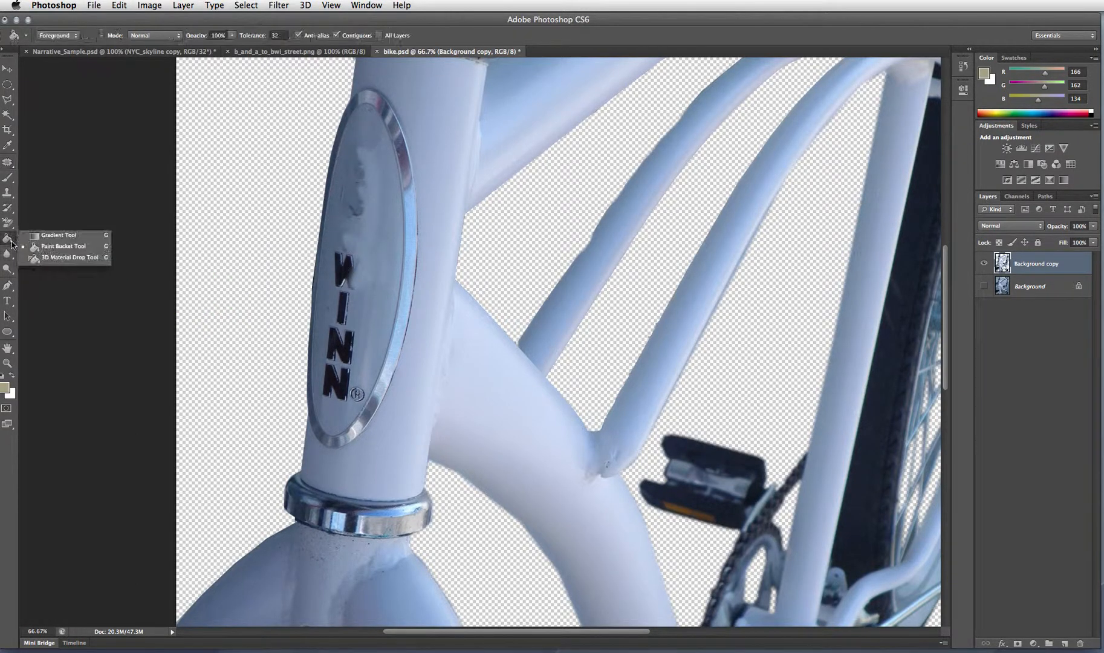
key(j)
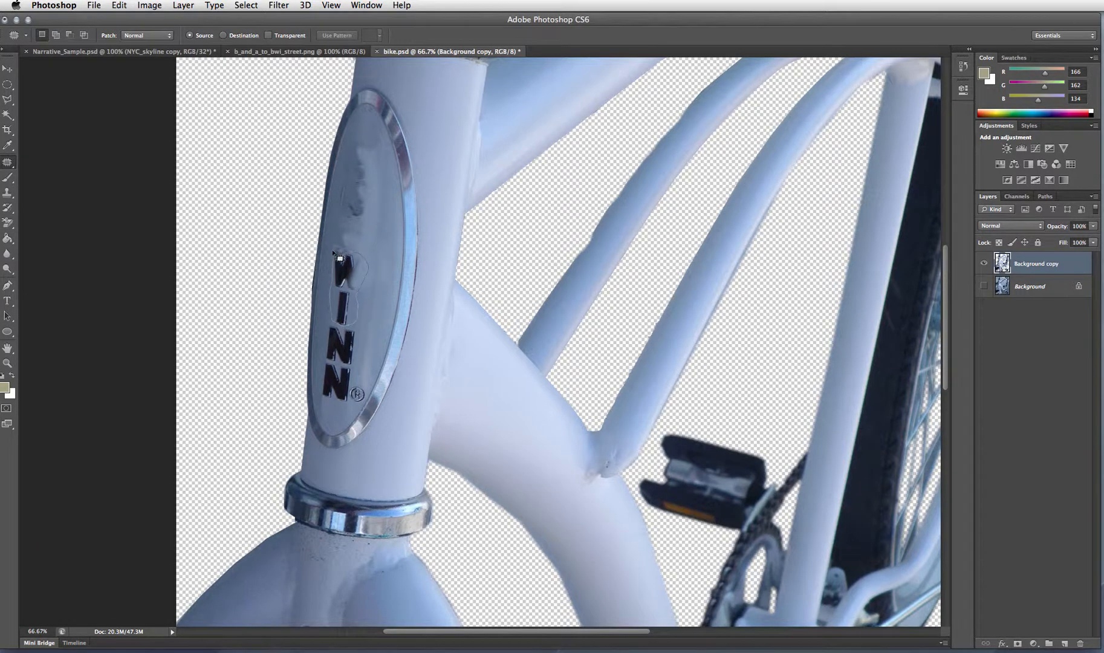
Patch out the remaining letters W, I, N and N on the head badge with clean badge surface
drag(333, 252, 333, 248)
mouse_move(344, 284)
mouse_down()
mouse_move(374, 177)
mouse_move(354, 170)
mouse_move(359, 148)
mouse_move(359, 158)
mouse_up()
key(super+d)
mouse_move(355, 334)
mouse_down()
mouse_move(327, 332)
mouse_move(356, 363)
mouse_move(362, 303)
mouse_up()
key(super+d)
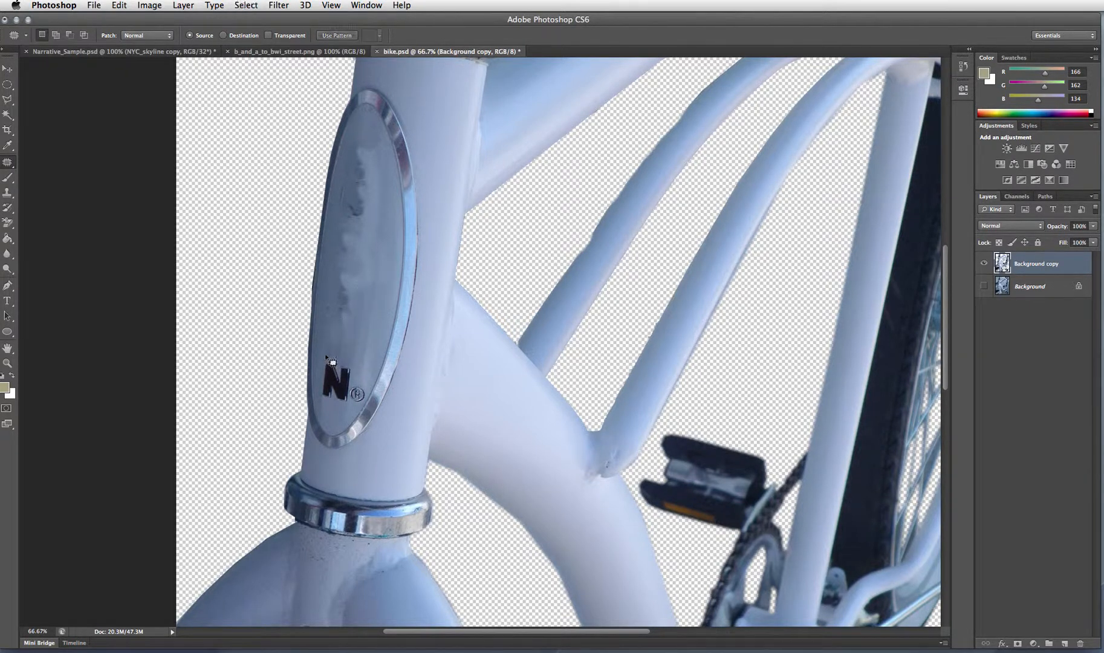
mouse_move(336, 358)
mouse_down()
mouse_move(328, 402)
mouse_move(366, 385)
mouse_move(346, 331)
mouse_move(357, 265)
mouse_move(350, 310)
mouse_up()
Convert the bicycle layer to black and white using the Default preset
click(136, 8)
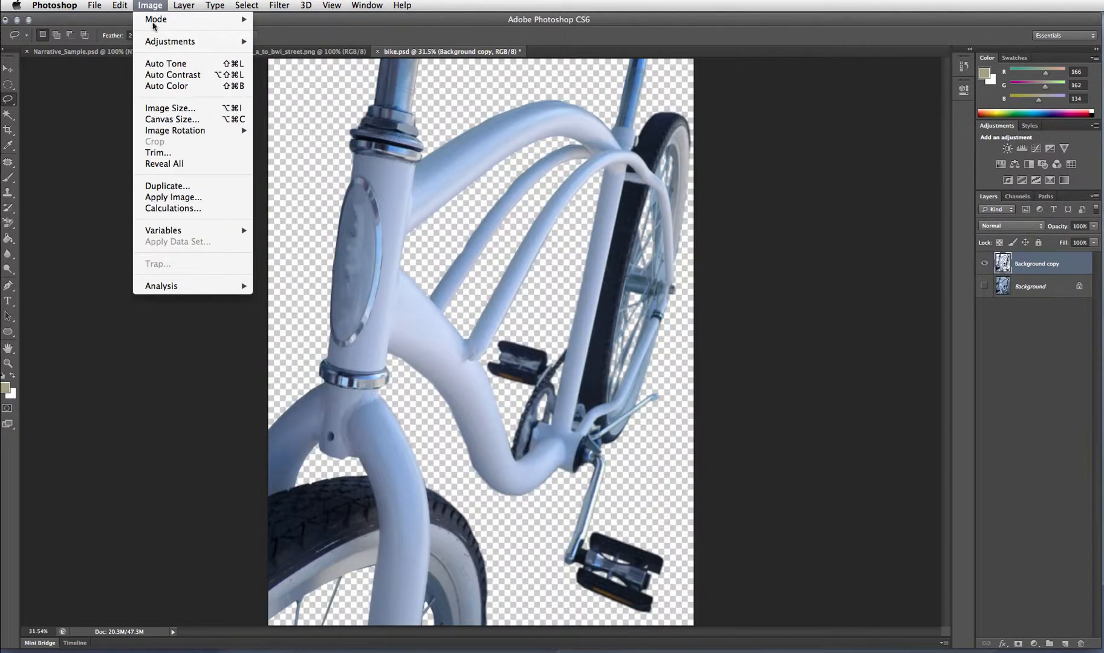
mouse_move(155, 46)
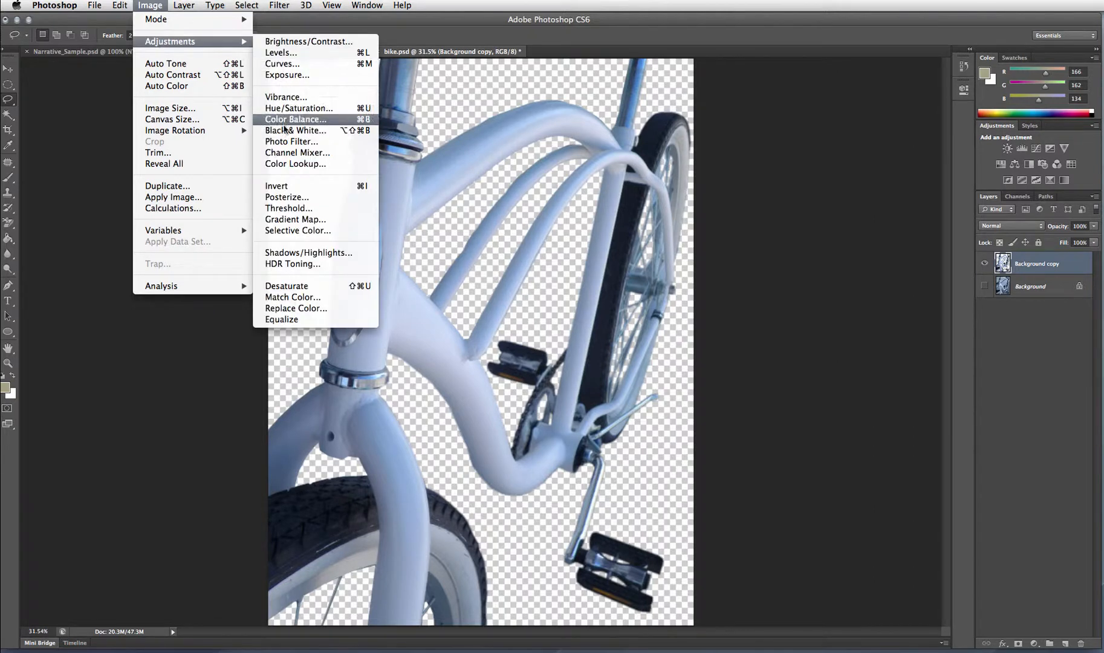
click(286, 131)
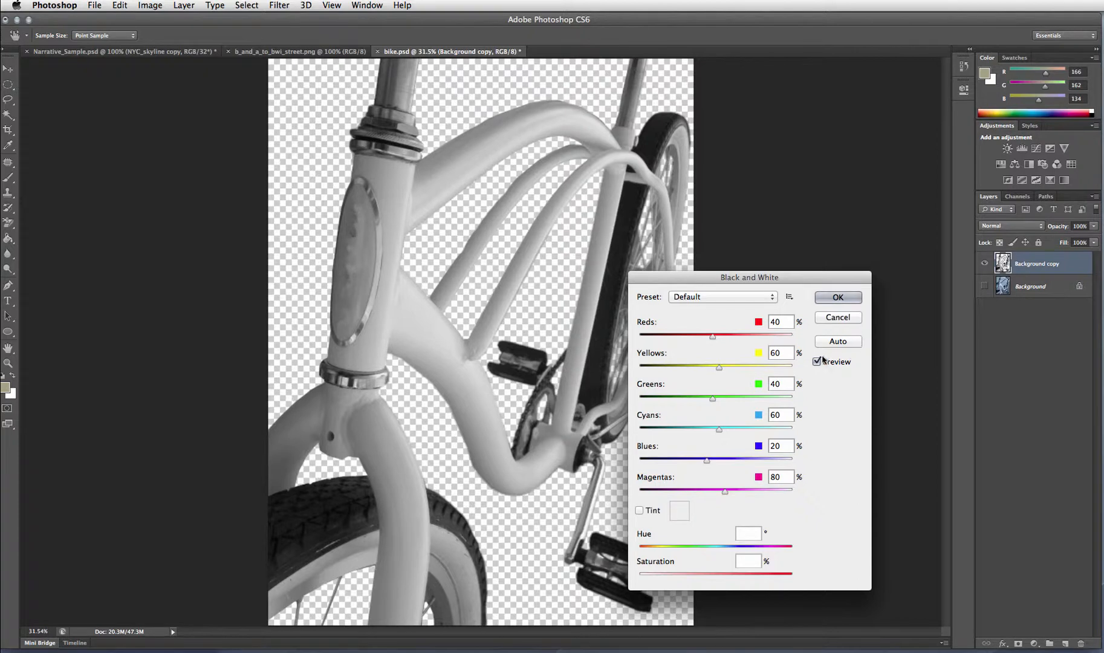
click(838, 297)
Raise the bicycle layer's contrast to 98 with a Brightness/Contrast adjustment
click(147, 6)
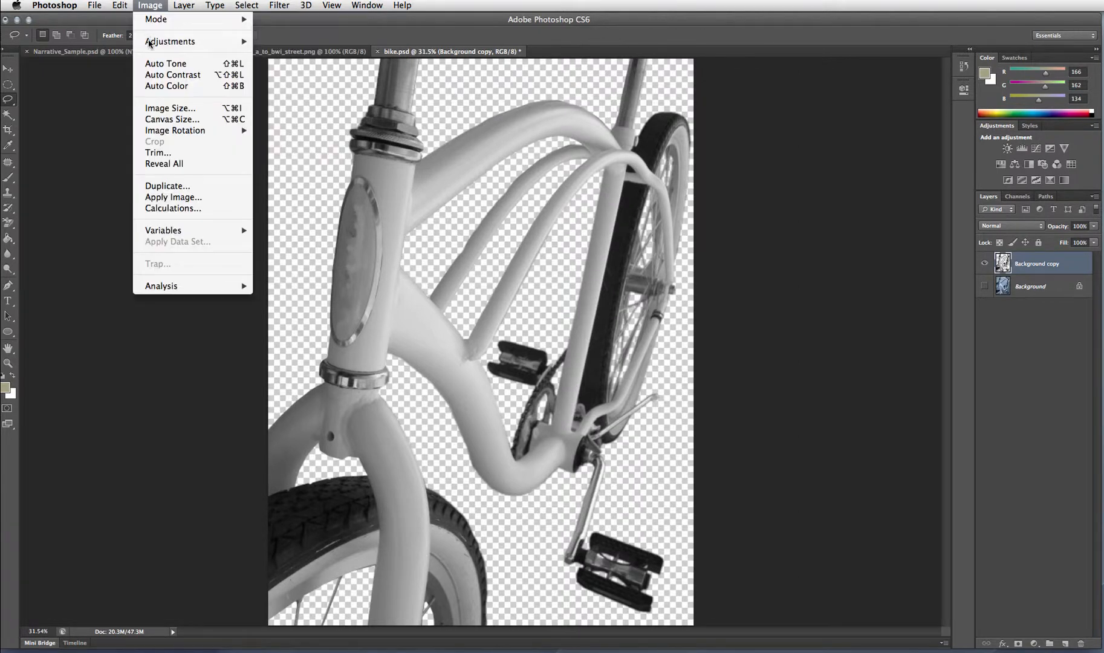
mouse_move(154, 42)
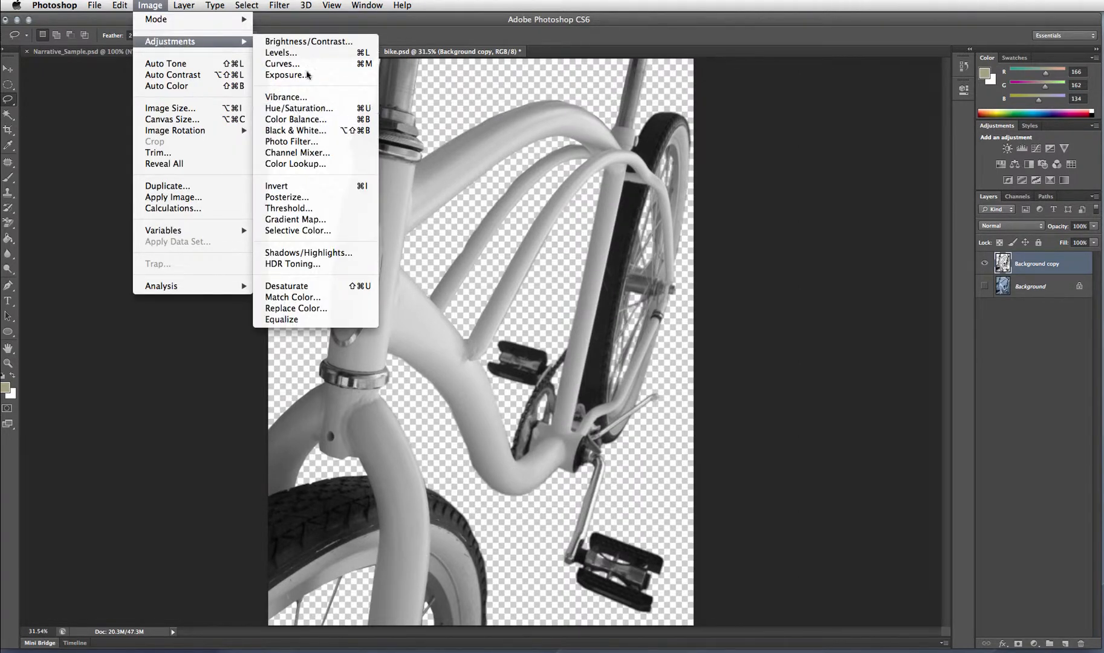
click(308, 41)
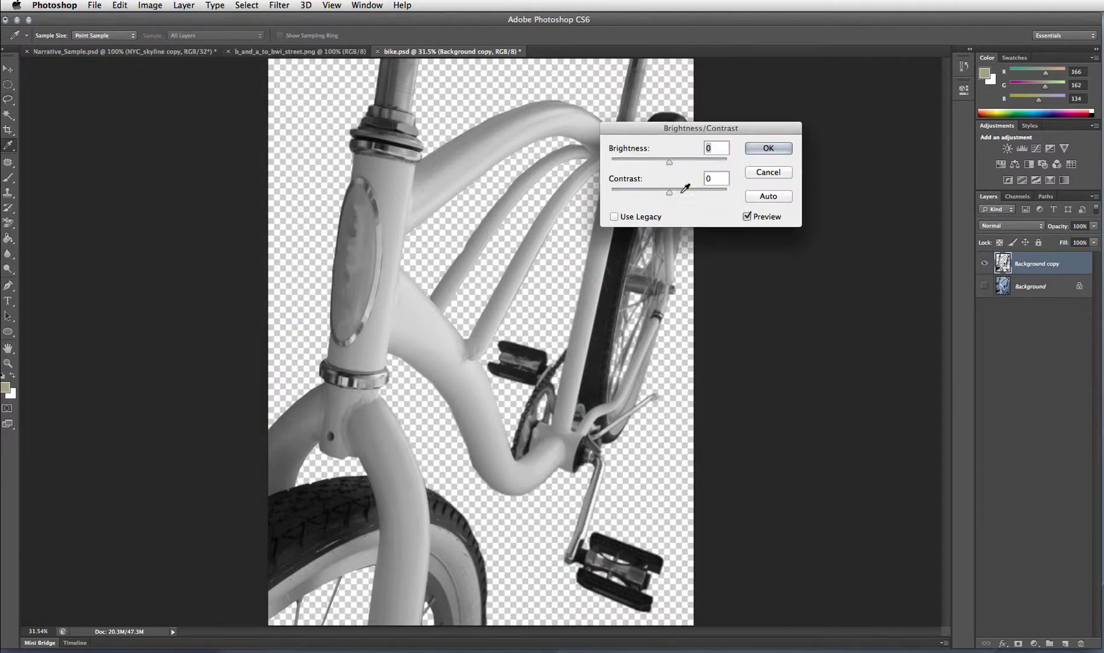
drag(676, 192, 726, 196)
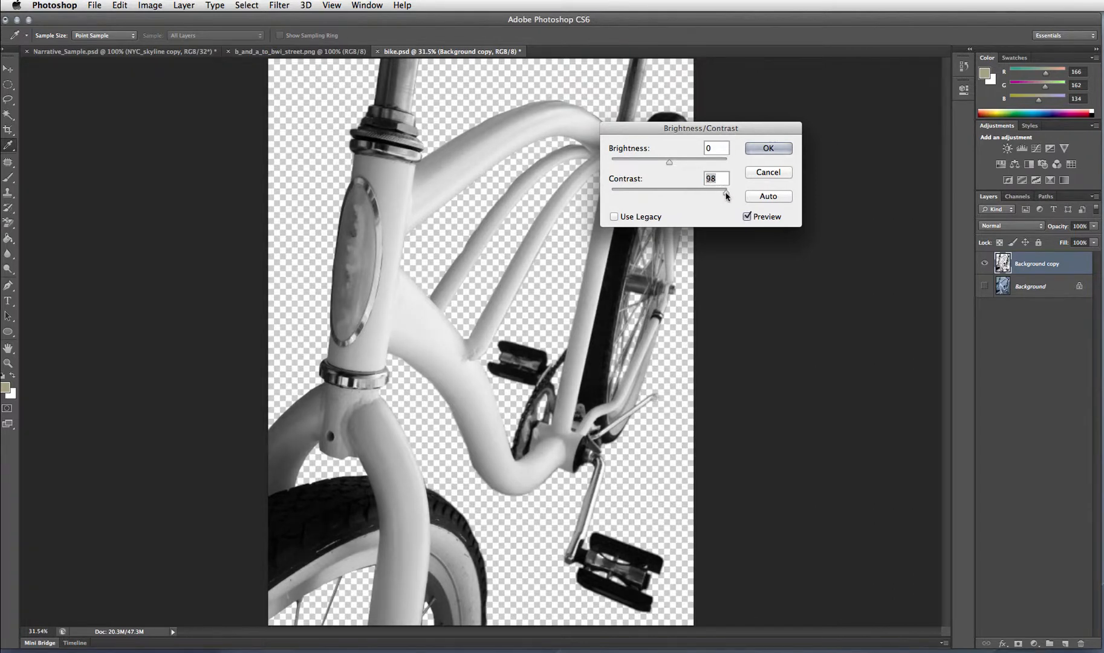
click(770, 149)
key(l)
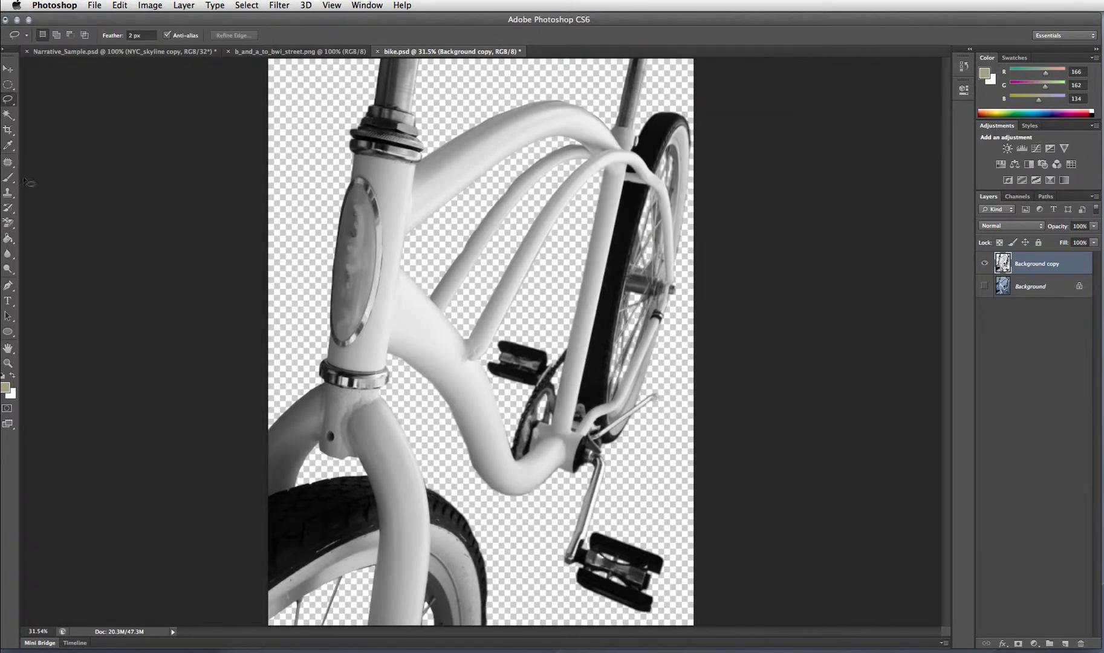
Soften the patched surface of the head badge using the Blur tool with a 94 px brush
click(7, 253)
click(55, 252)
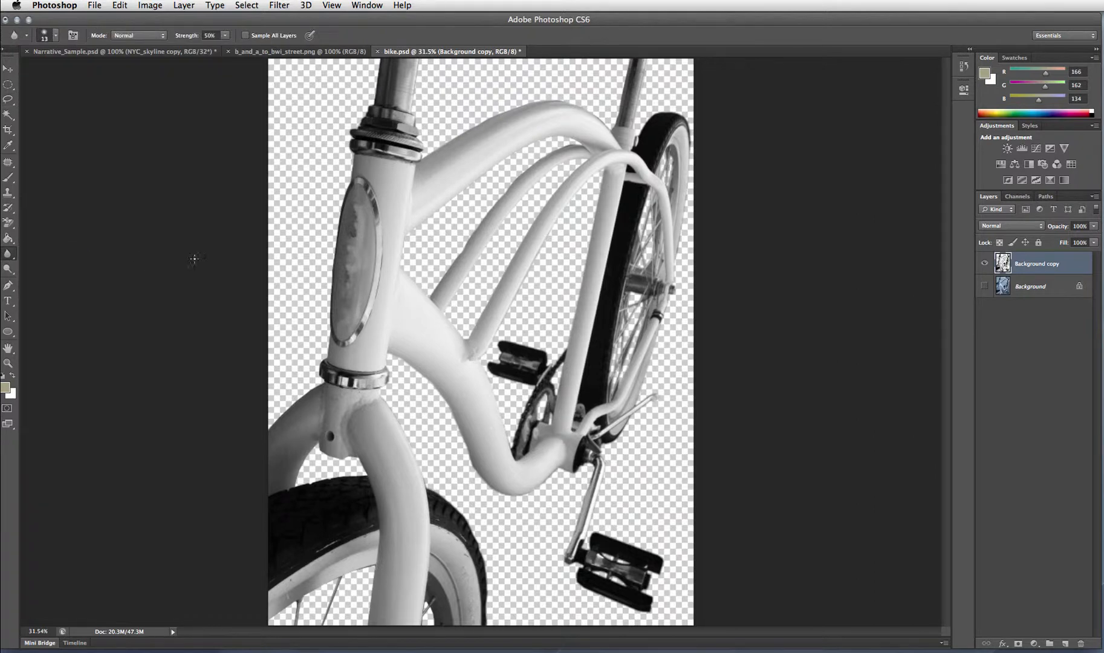
click(55, 37)
drag(21, 72, 67, 71)
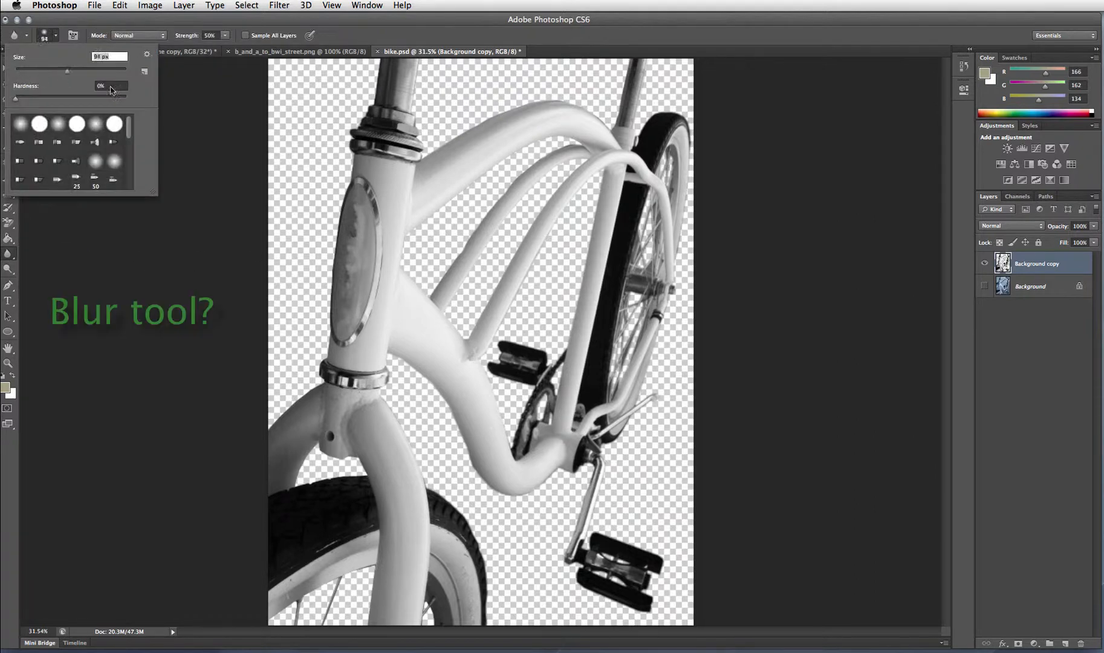
click(355, 210)
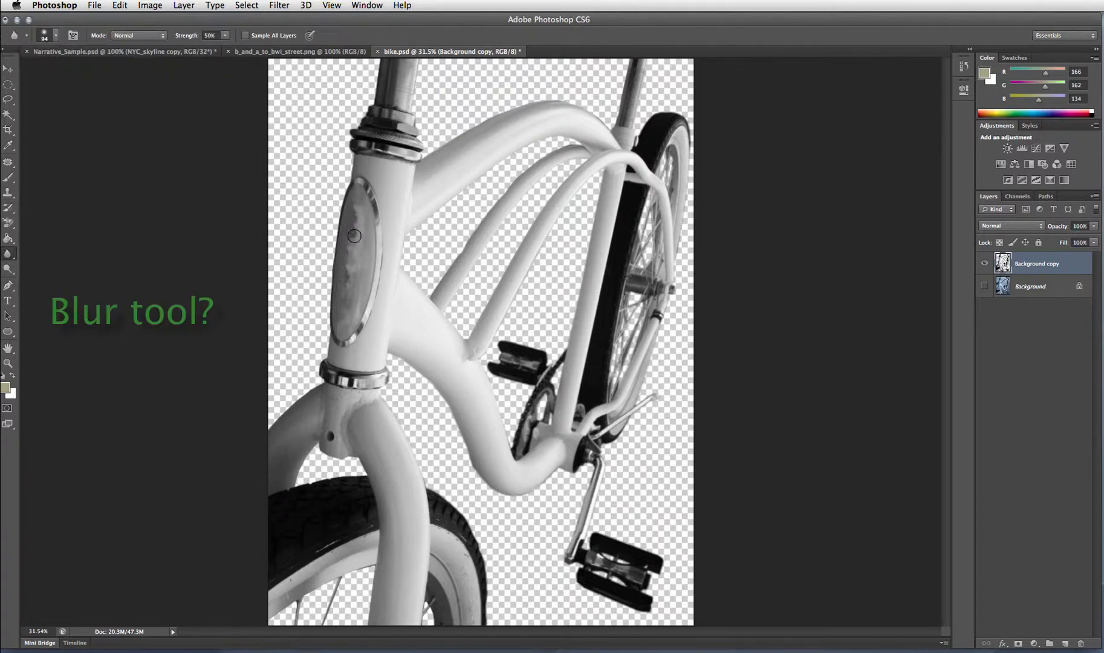
Try darkening the head badge with the Burn tool, and undo the stroke
click(8, 268)
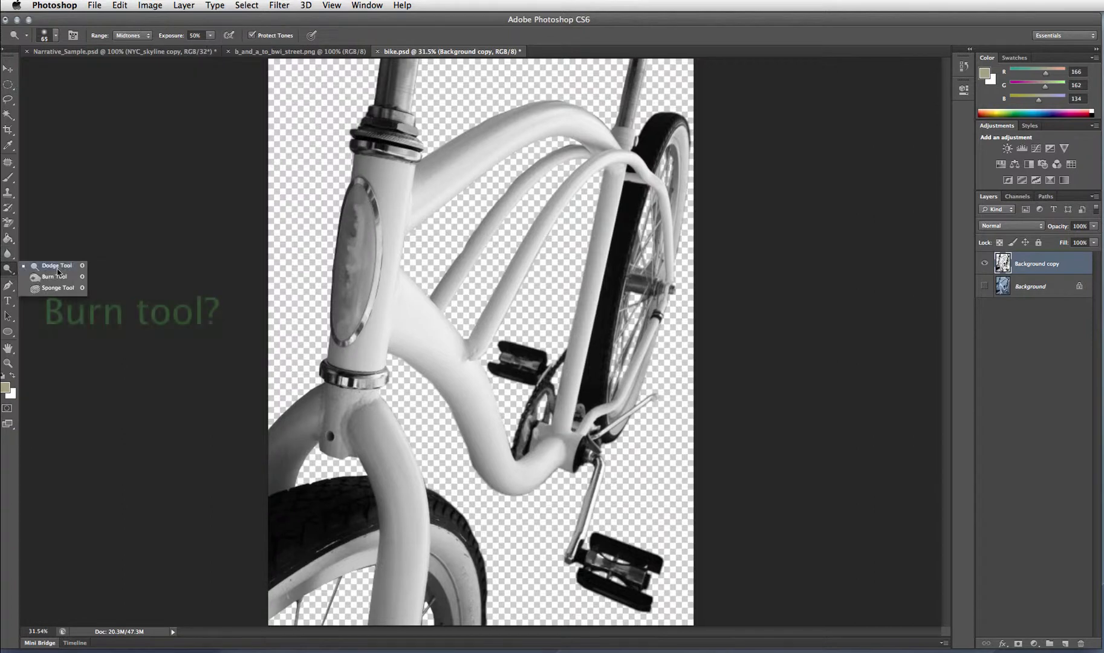
click(45, 275)
mouse_move(360, 226)
mouse_down()
mouse_move(345, 260)
mouse_move(358, 266)
mouse_move(344, 322)
mouse_up()
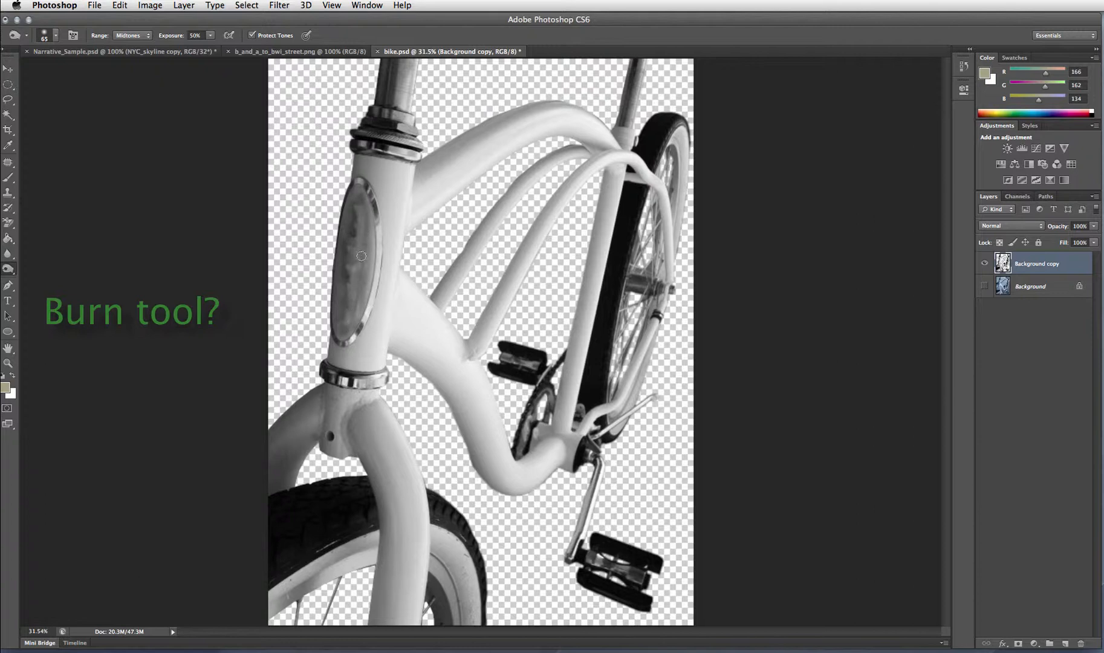
key(super+z)
Lighten the surface of the head badge with the Dodge tool at 50% exposure on midtones
click(9, 269)
click(57, 266)
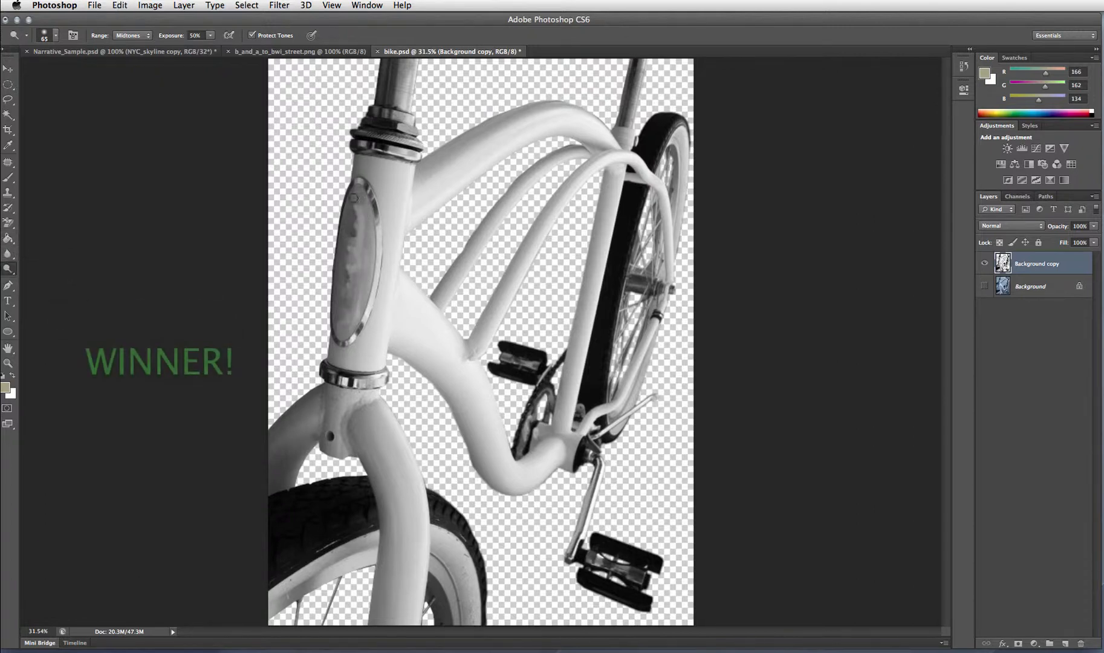
mouse_move(360, 260)
mouse_down()
mouse_move(352, 212)
mouse_move(342, 302)
mouse_move(353, 300)
mouse_move(365, 215)
mouse_move(349, 212)
mouse_move(340, 308)
mouse_move(367, 254)
mouse_move(360, 200)
mouse_move(349, 263)
mouse_move(362, 271)
mouse_move(344, 325)
mouse_move(358, 213)
mouse_move(359, 259)
mouse_move(358, 219)
mouse_move(368, 250)
mouse_move(344, 335)
mouse_move(370, 290)
mouse_move(358, 194)
mouse_move(348, 325)
mouse_move(355, 220)
mouse_move(349, 307)
mouse_move(349, 240)
mouse_move(347, 305)
mouse_move(385, 192)
mouse_up()
Apply the Color Halftone filter to the bicycle layer with its default settings
click(278, 5)
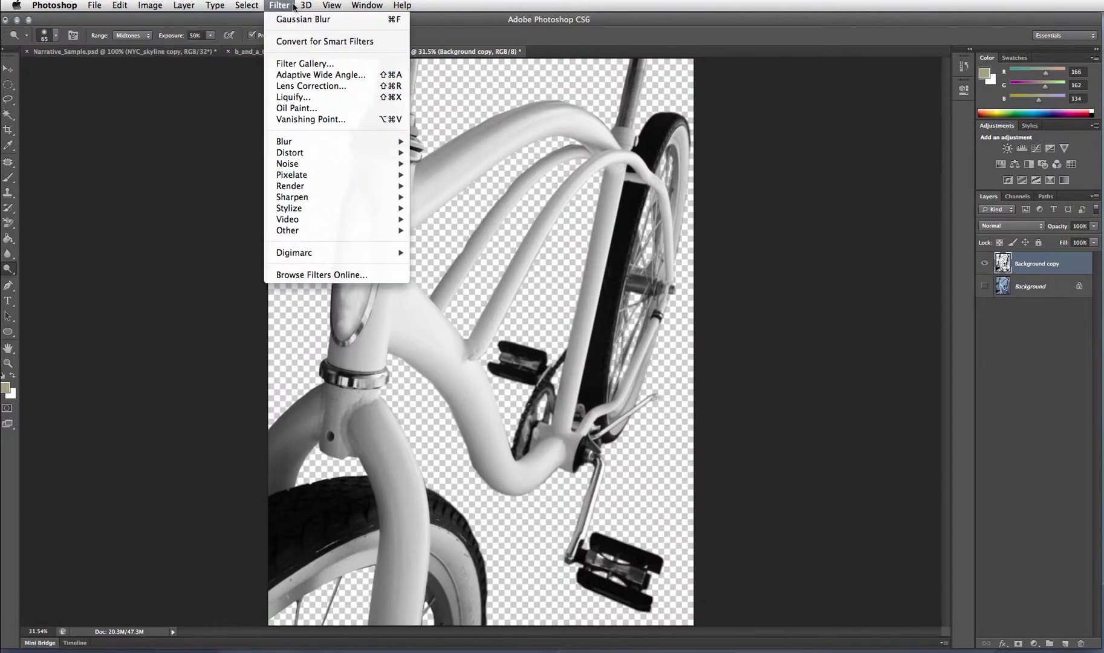
mouse_move(154, 6)
mouse_move(279, 5)
mouse_move(293, 214)
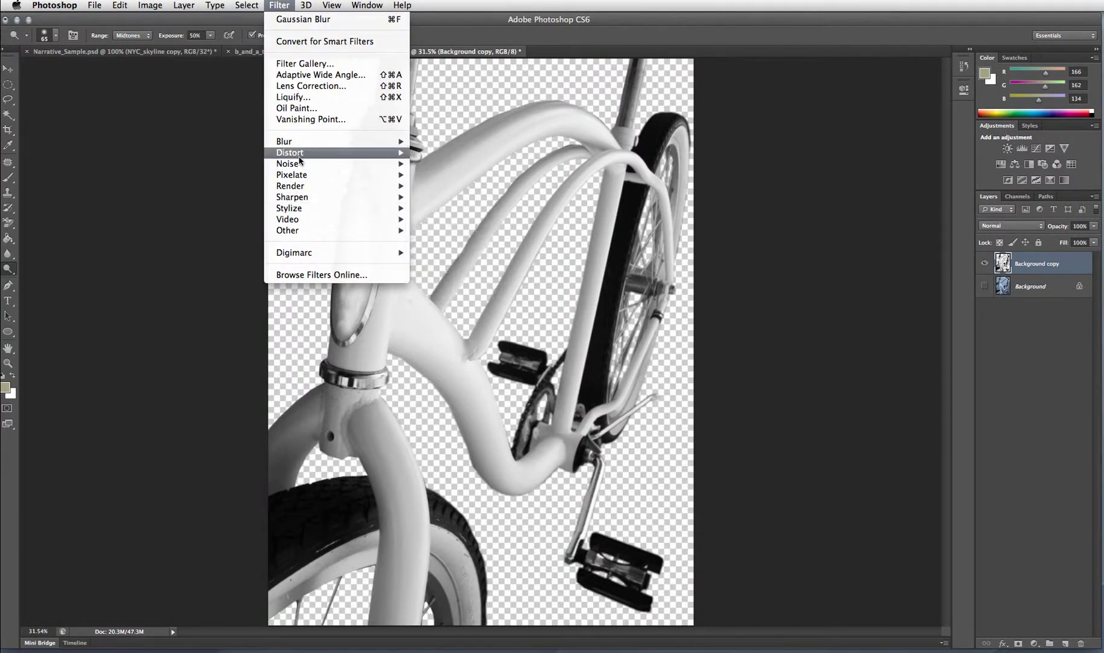
mouse_move(291, 181)
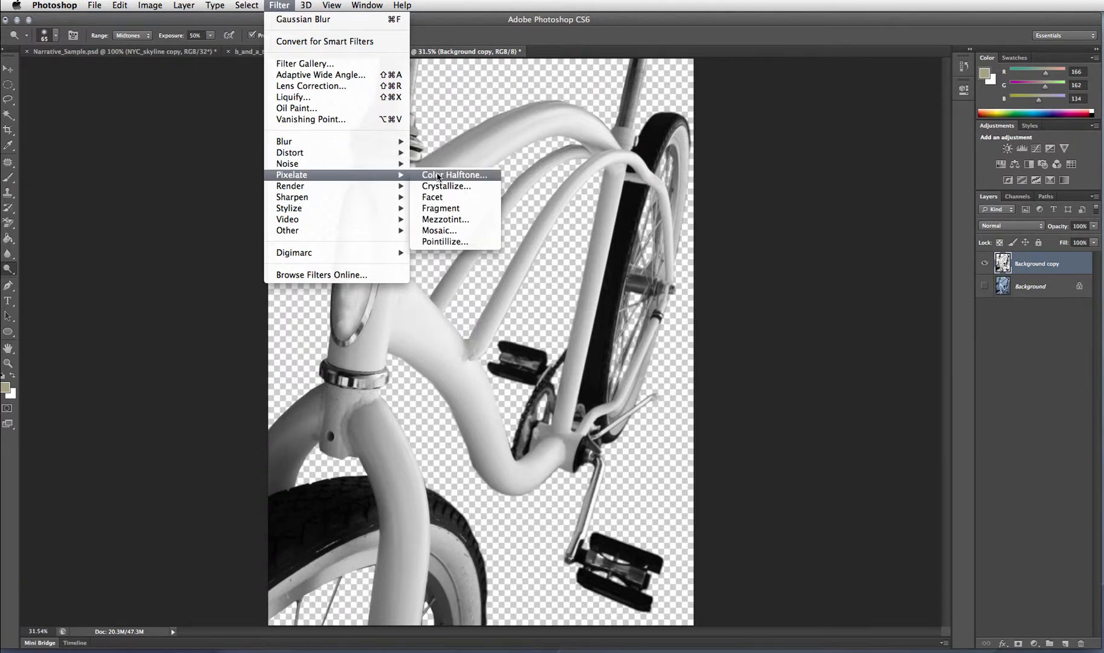
click(436, 175)
click(780, 299)
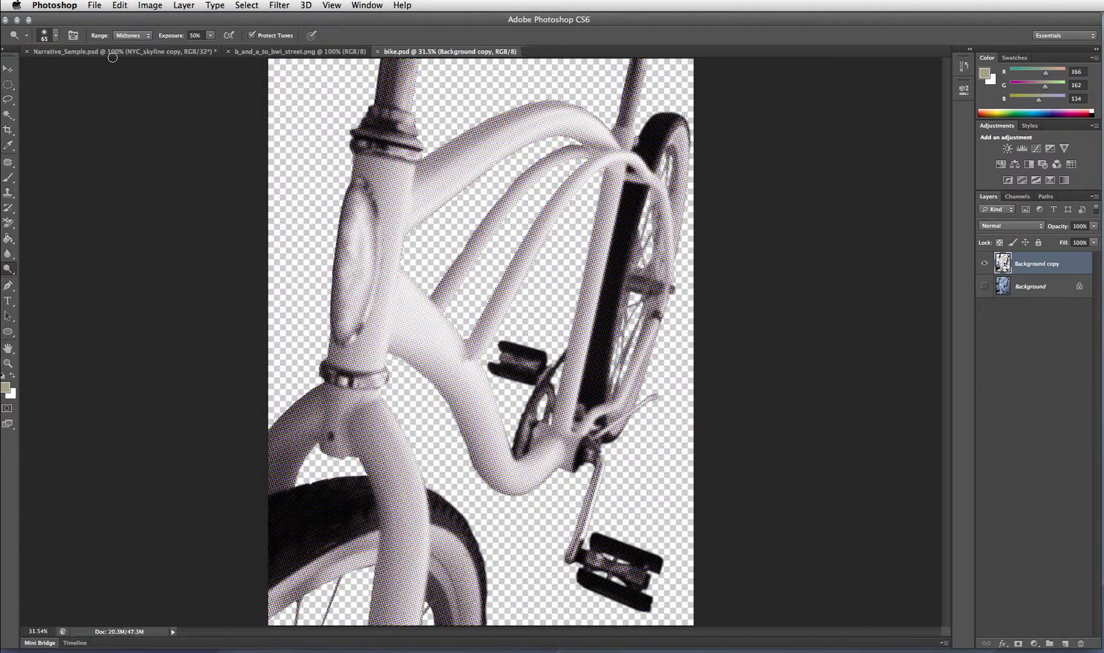
Save the document over bike.psd on the Desktop in Photoshop format with Maximize Compatibility on, and close it
key(super+minus)
click(95, 6)
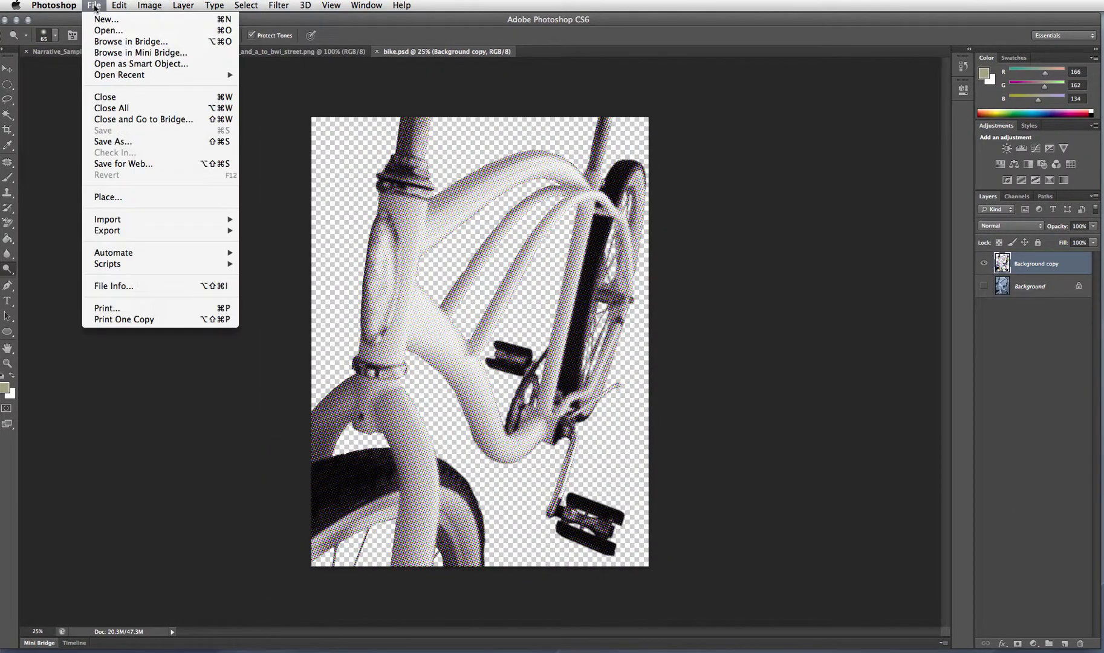
click(109, 141)
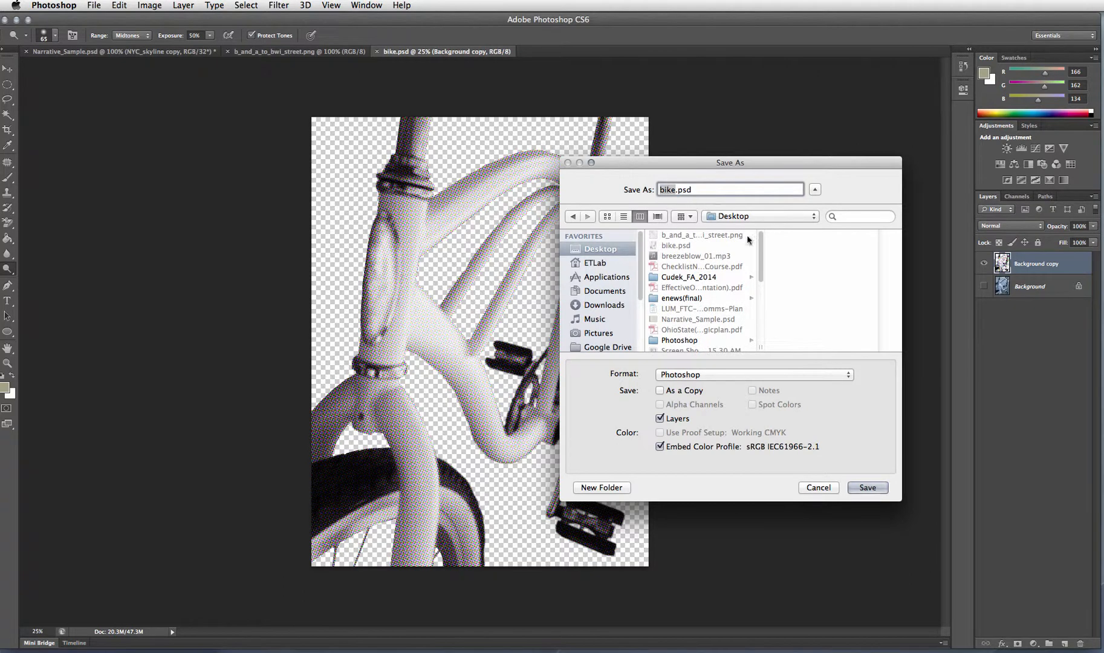
click(865, 488)
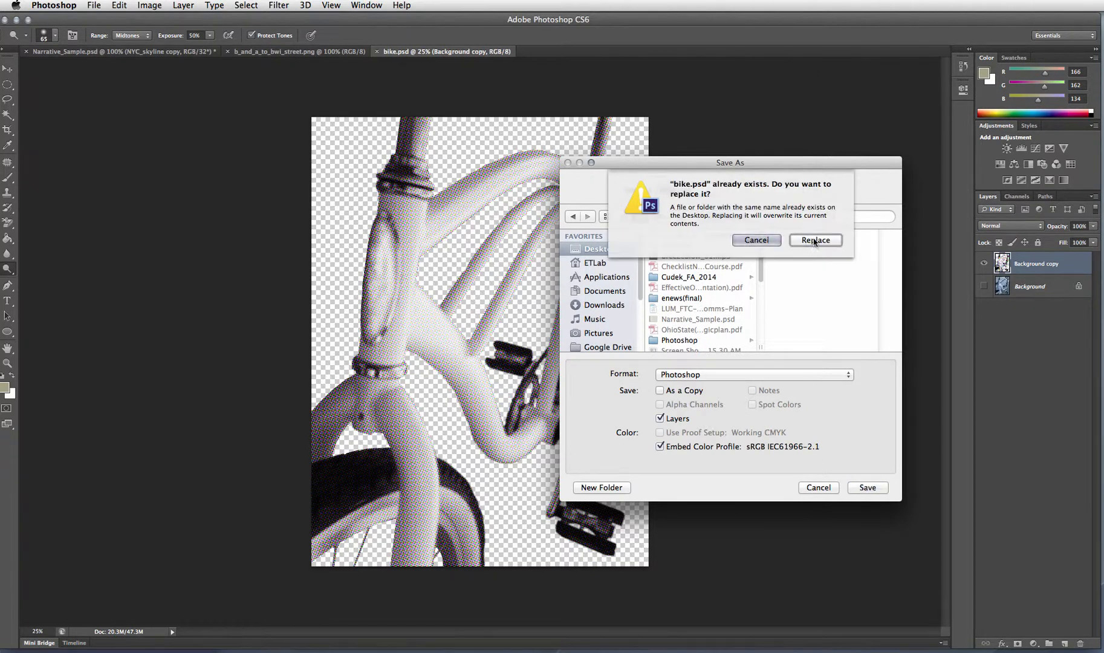
click(809, 242)
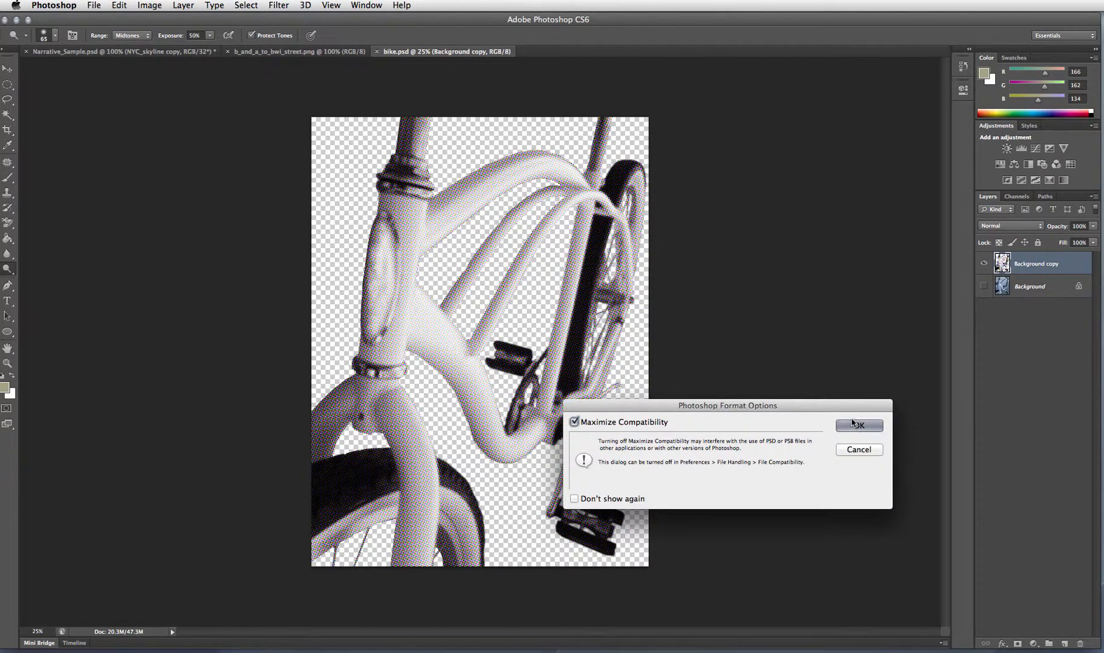
click(858, 429)
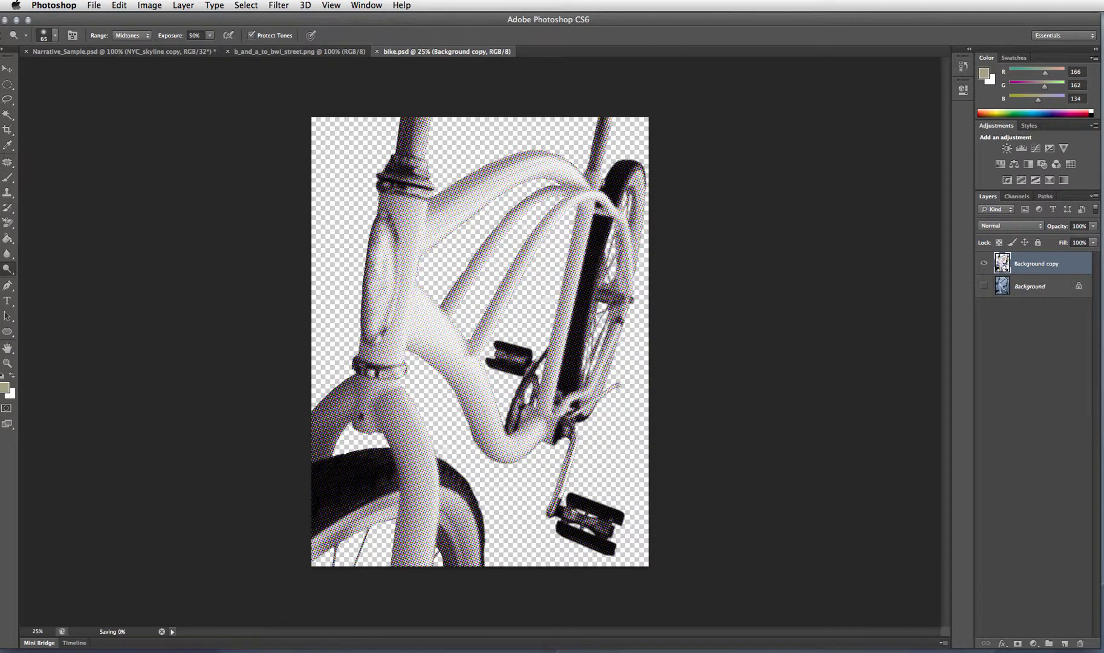
click(376, 51)
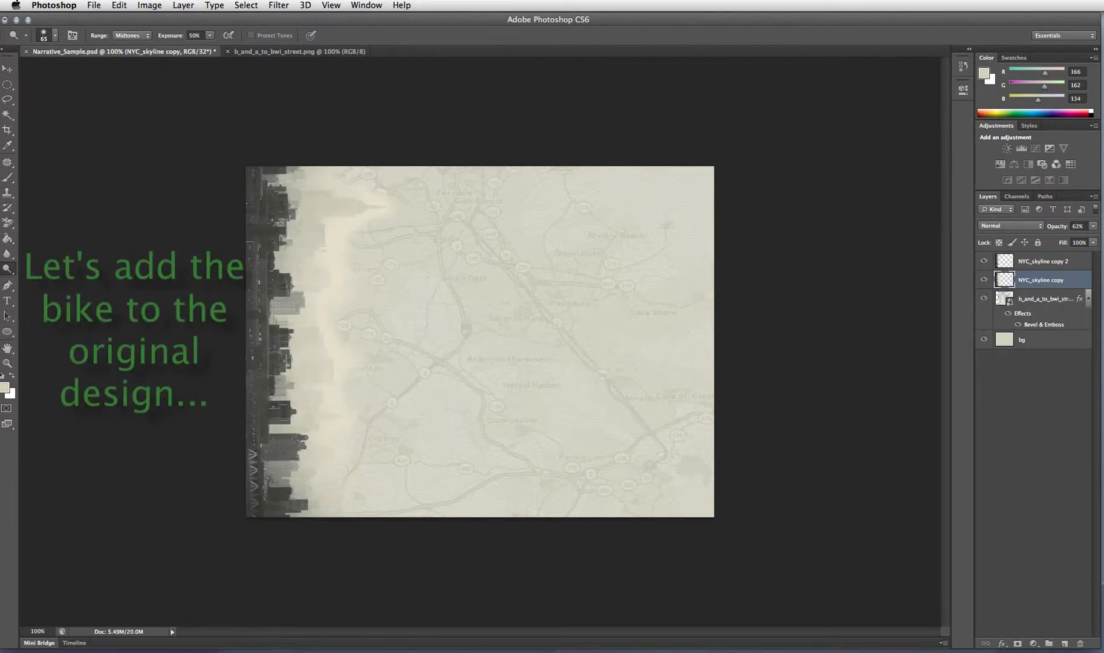
Place bike.psd from the Desktop in Finder into the Narrative_Sample document, scaled to 4.70%
click(1096, 651)
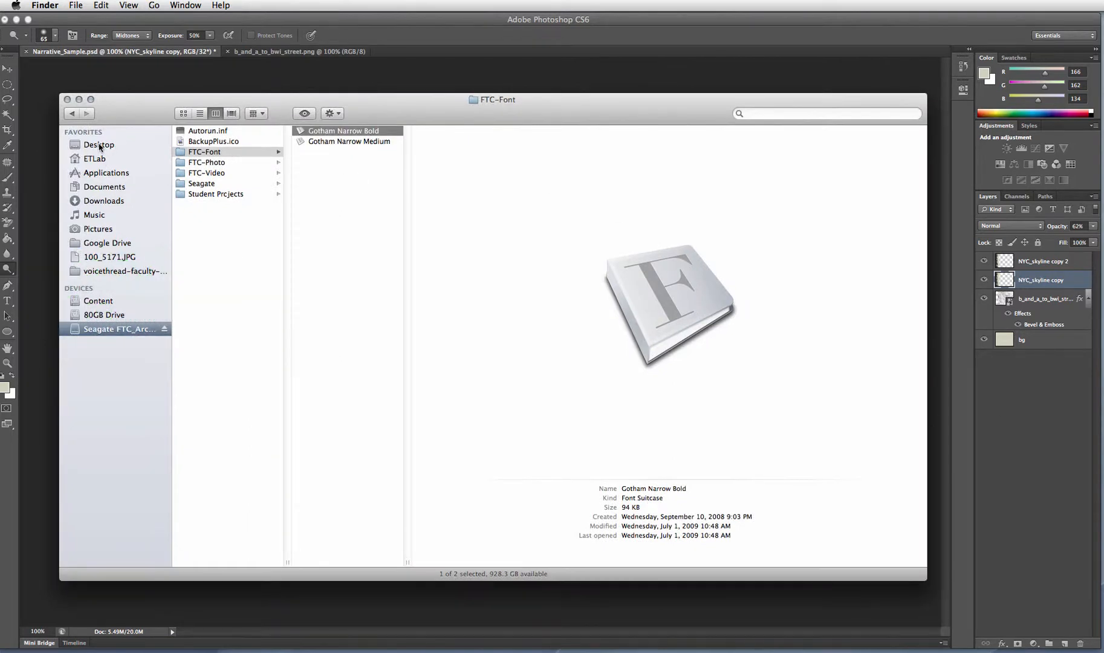
click(99, 146)
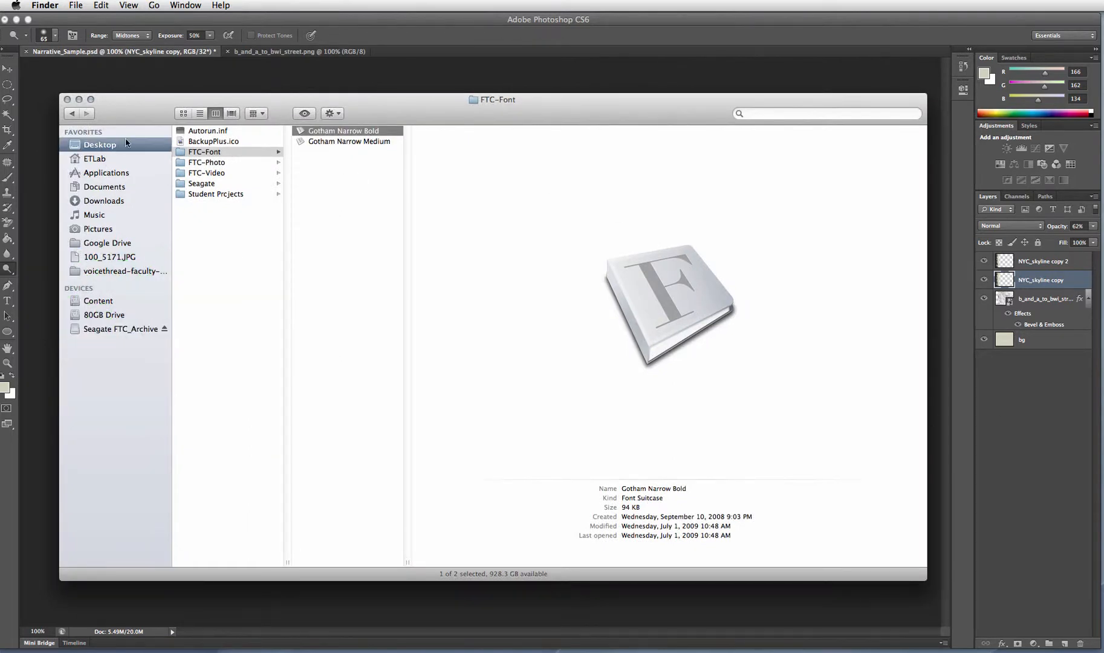
click(204, 143)
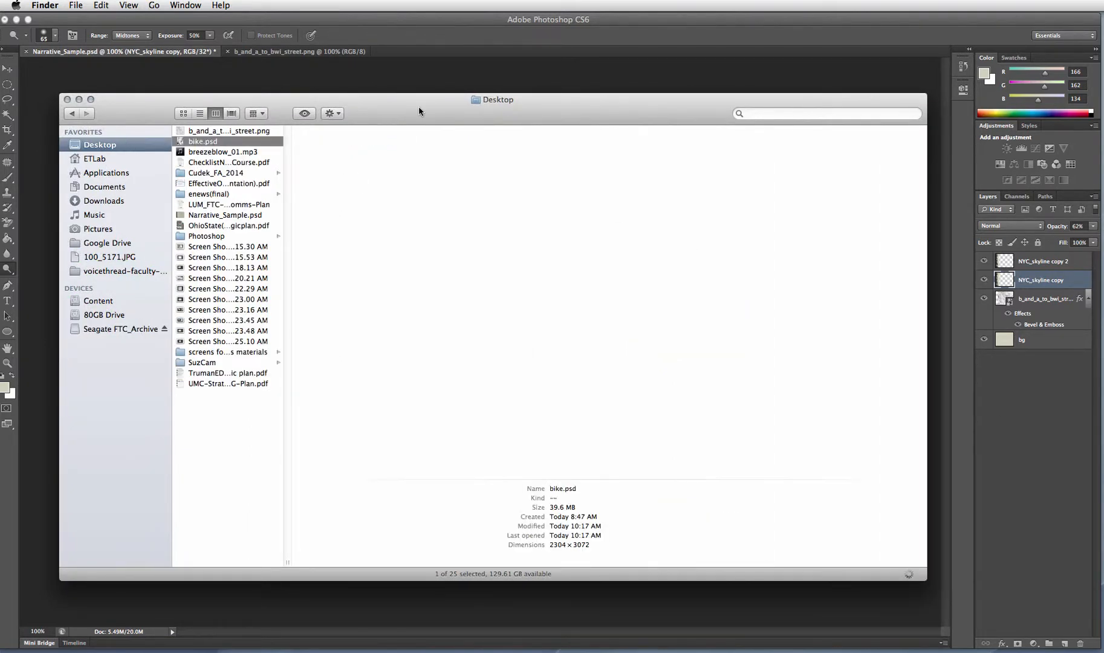
drag(418, 106, 454, 245)
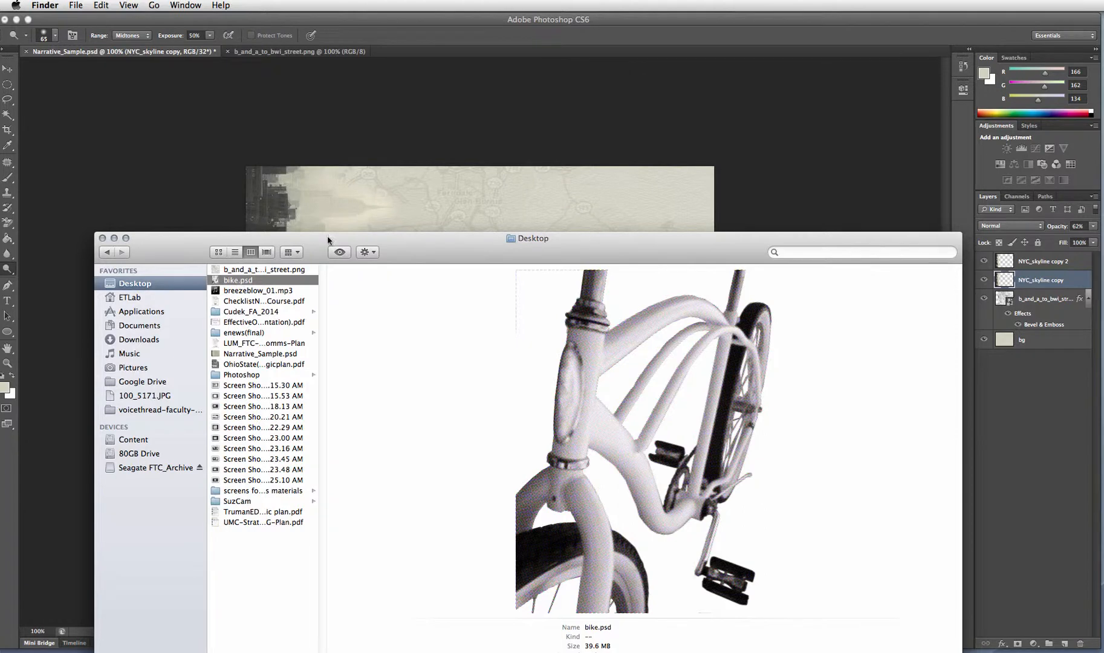
click(391, 196)
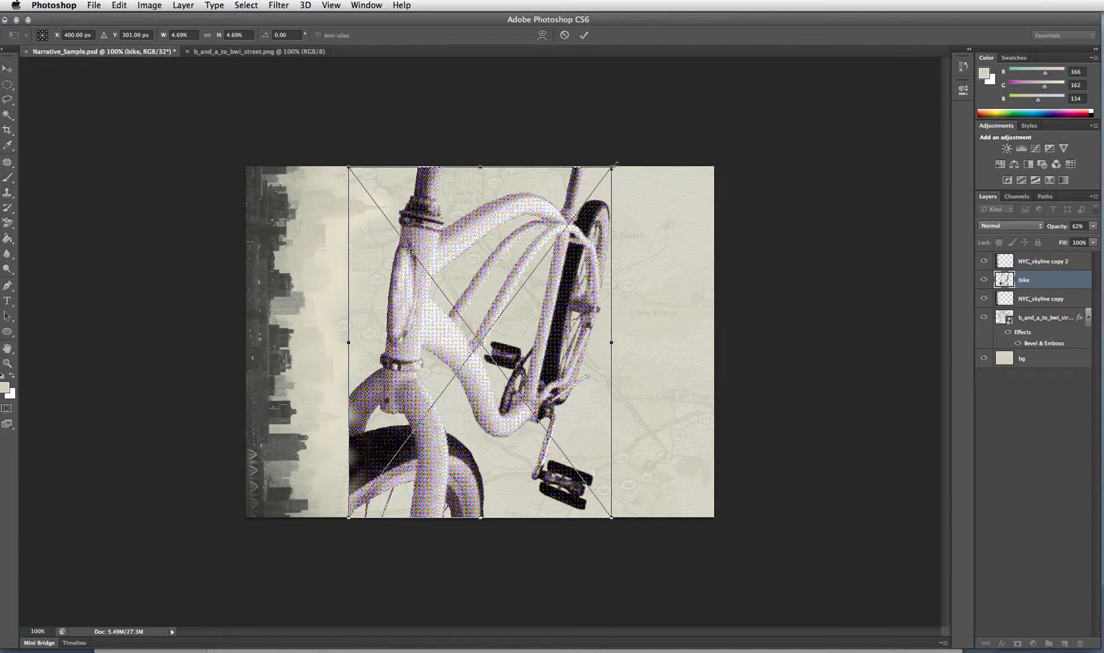
mouse_move(615, 163)
mouse_down()
mouse_move(652, 140)
mouse_move(623, 158)
mouse_move(628, 175)
mouse_up()
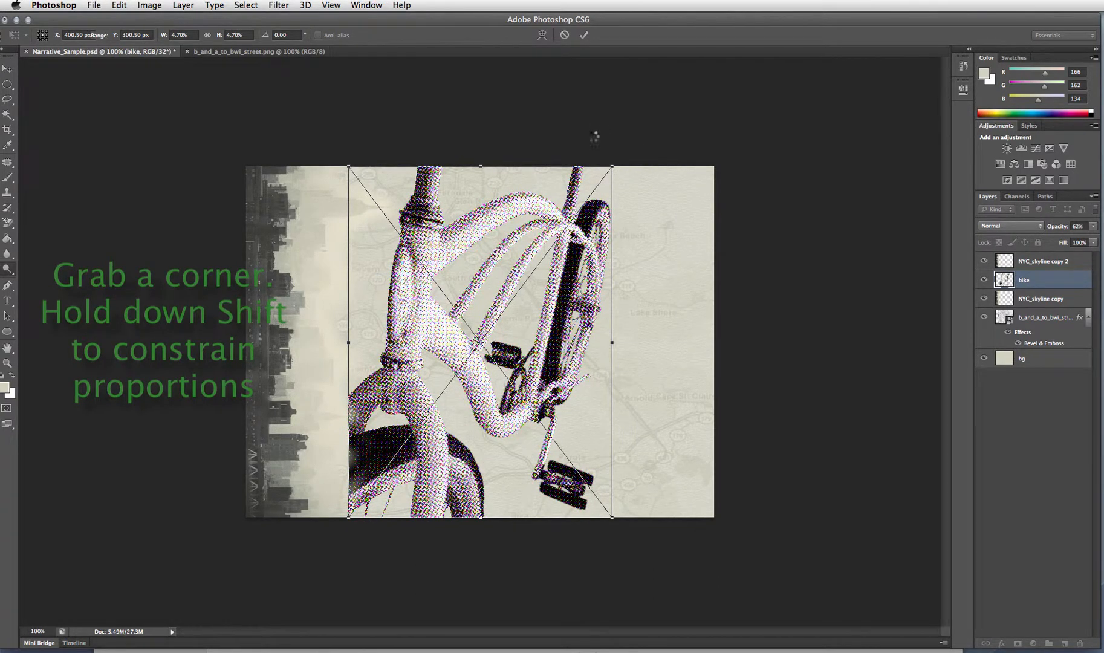
key(Return)
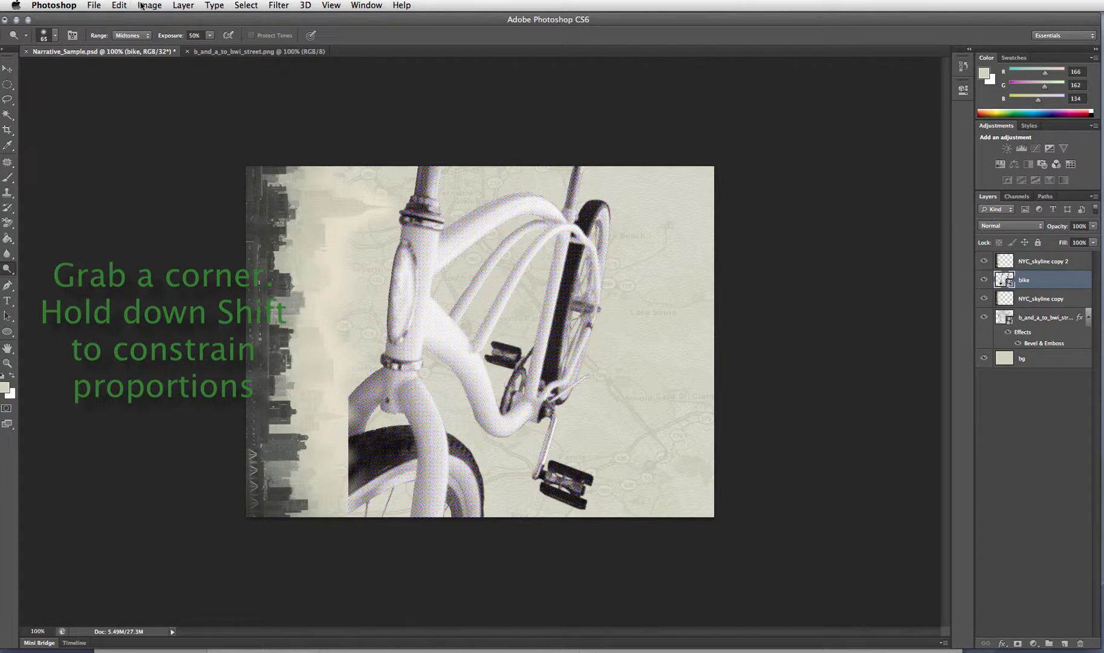
Flip the bike layer horizontally and move it flush with the canvas's right edge
click(140, 6)
mouse_move(118, 6)
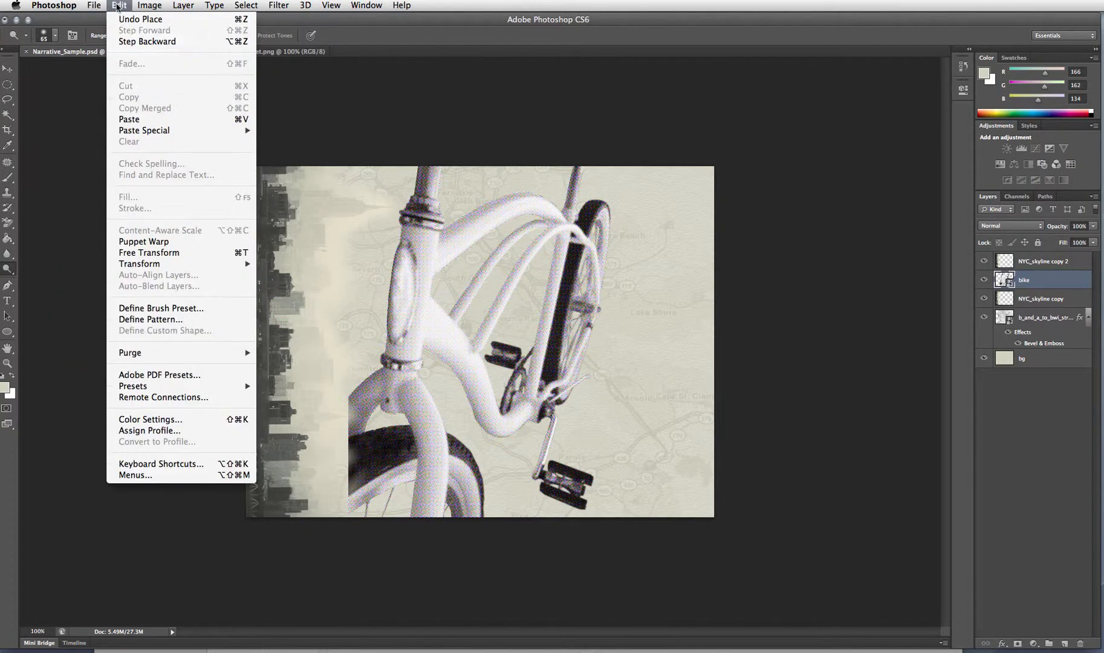
mouse_move(128, 267)
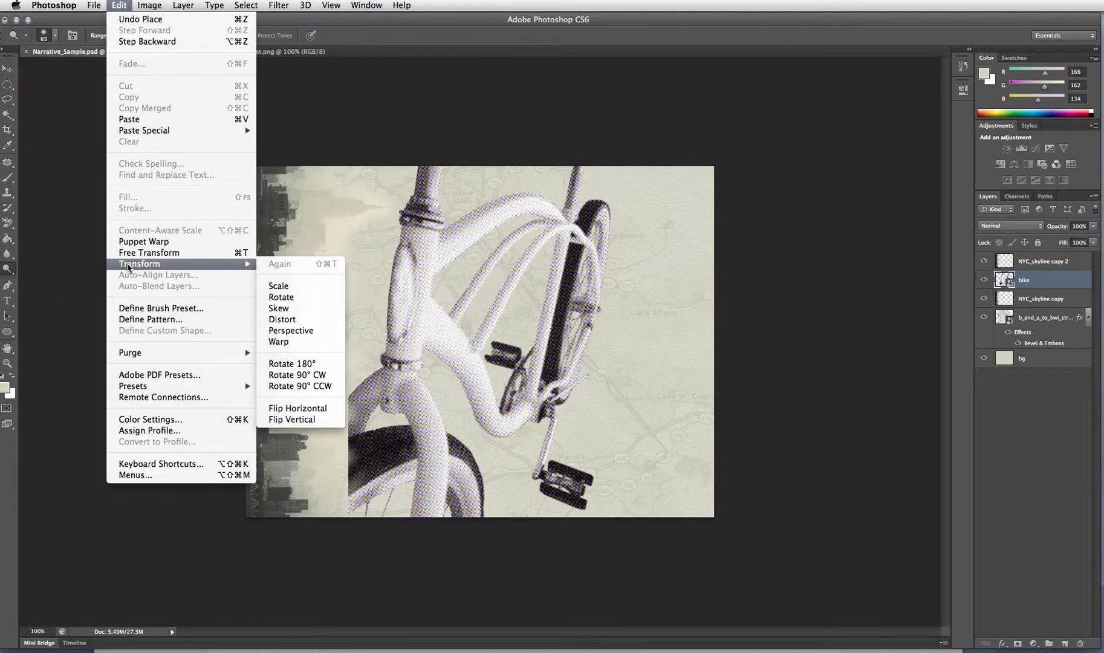
click(295, 408)
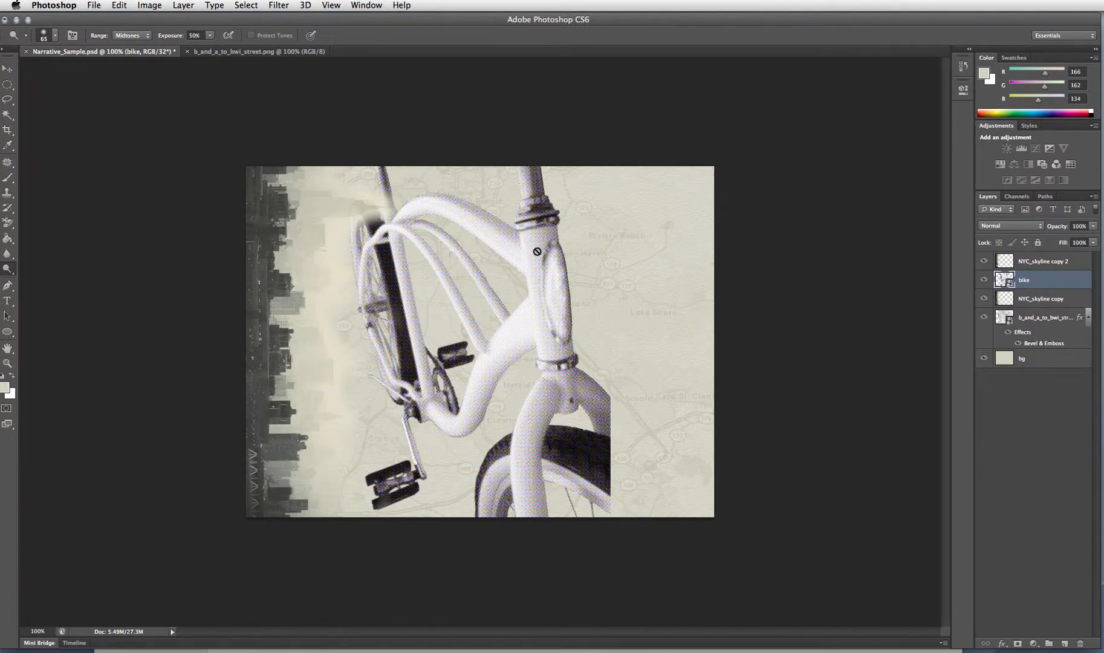
key(v)
drag(574, 404, 675, 400)
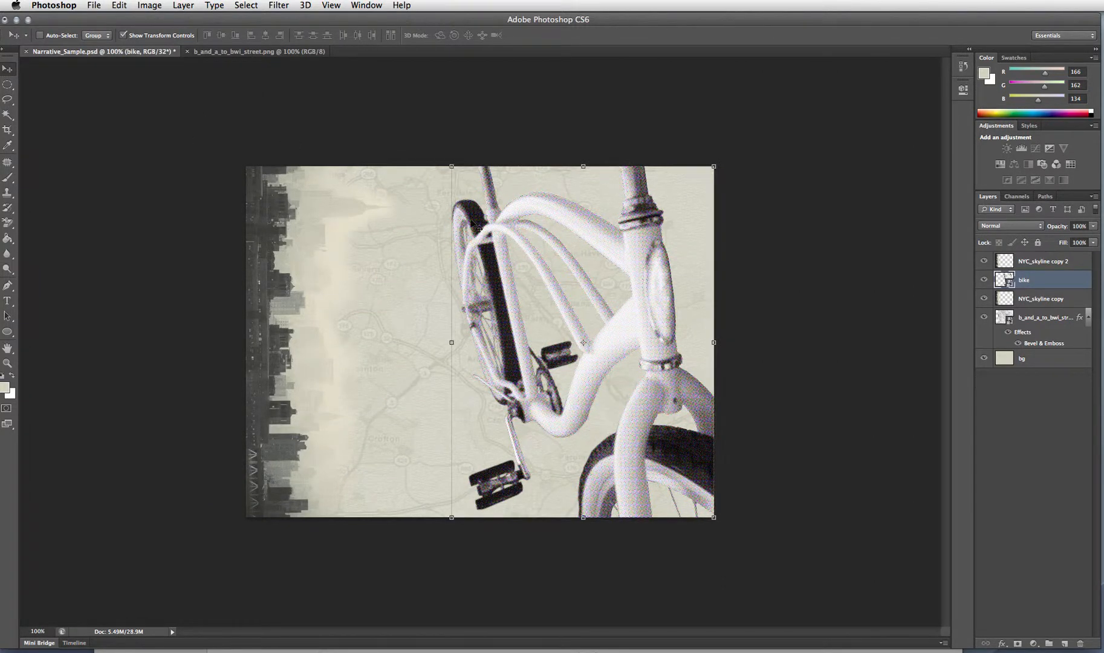
Enlarge the bike proportionally from its bottom-right corner past the canvas's top edge, and bring its layer above NYC_skyline copy 2
drag(452, 165, 263, 60)
key(Return)
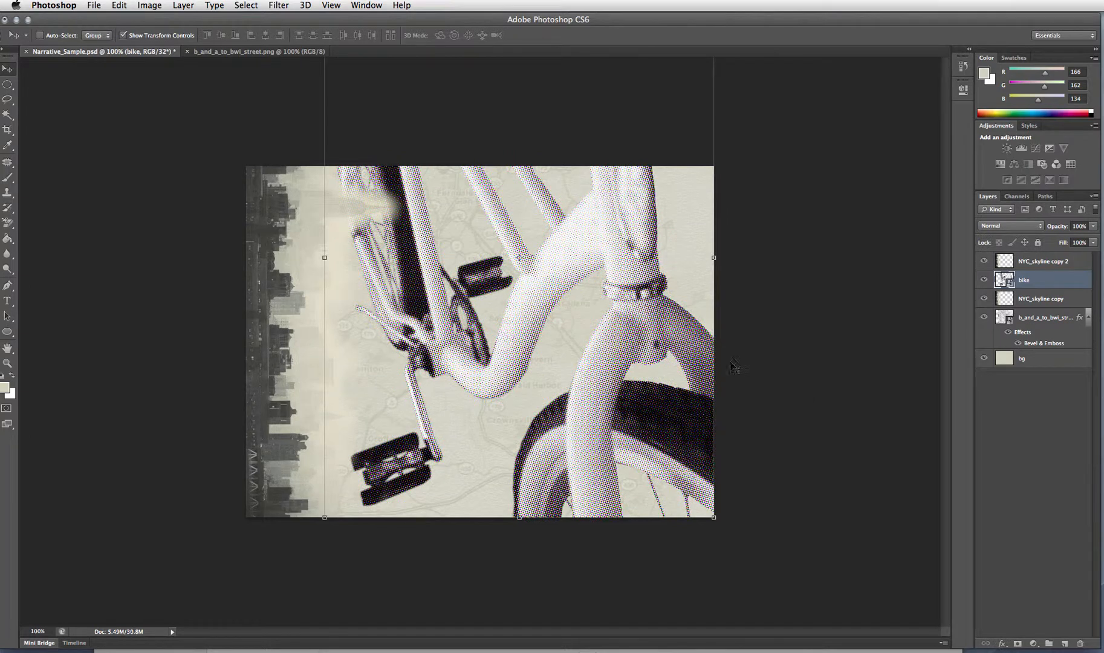
key(super+minus)
key(super+minus)
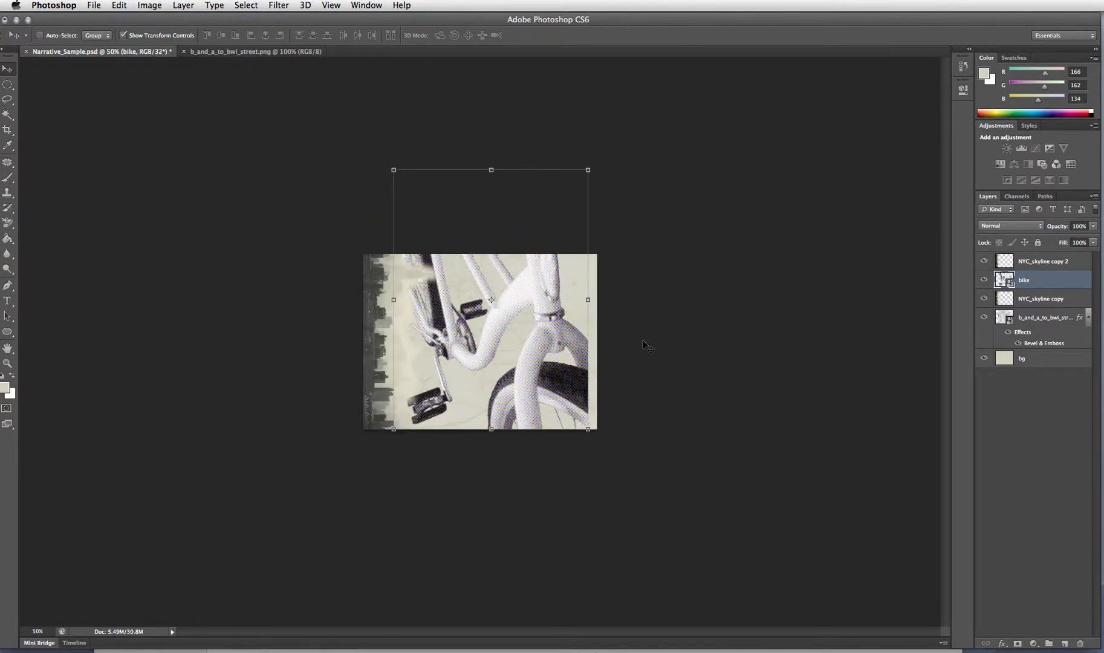
key(t)
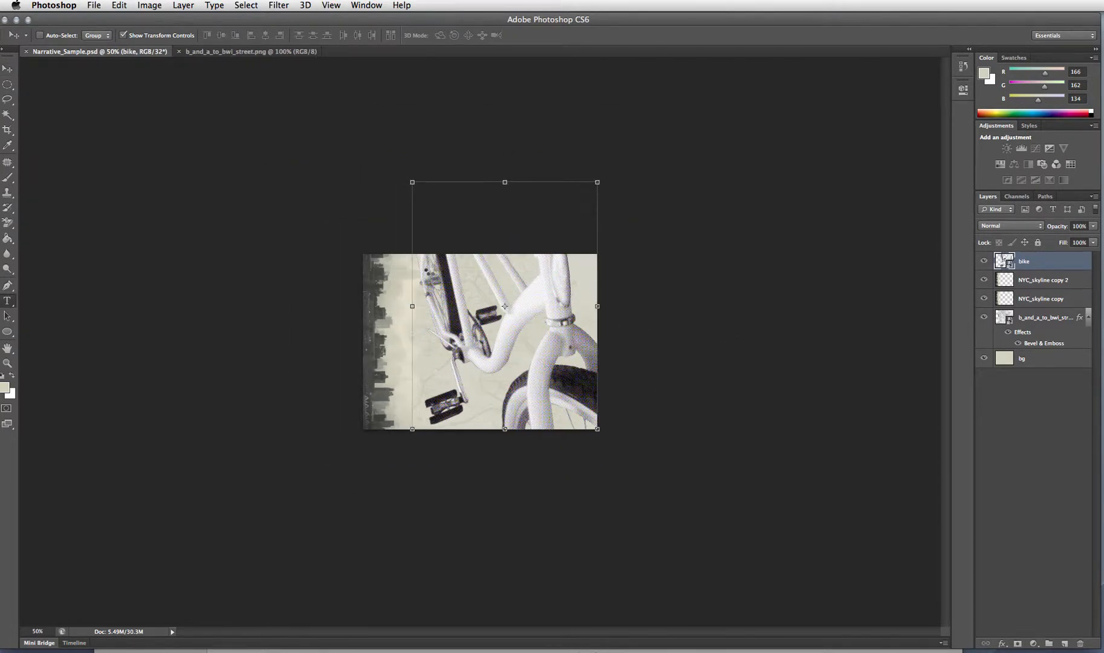
Add the text "urban cycling" near the upper edge of the canvas in Roboto Light at 36 pt
click(396, 272)
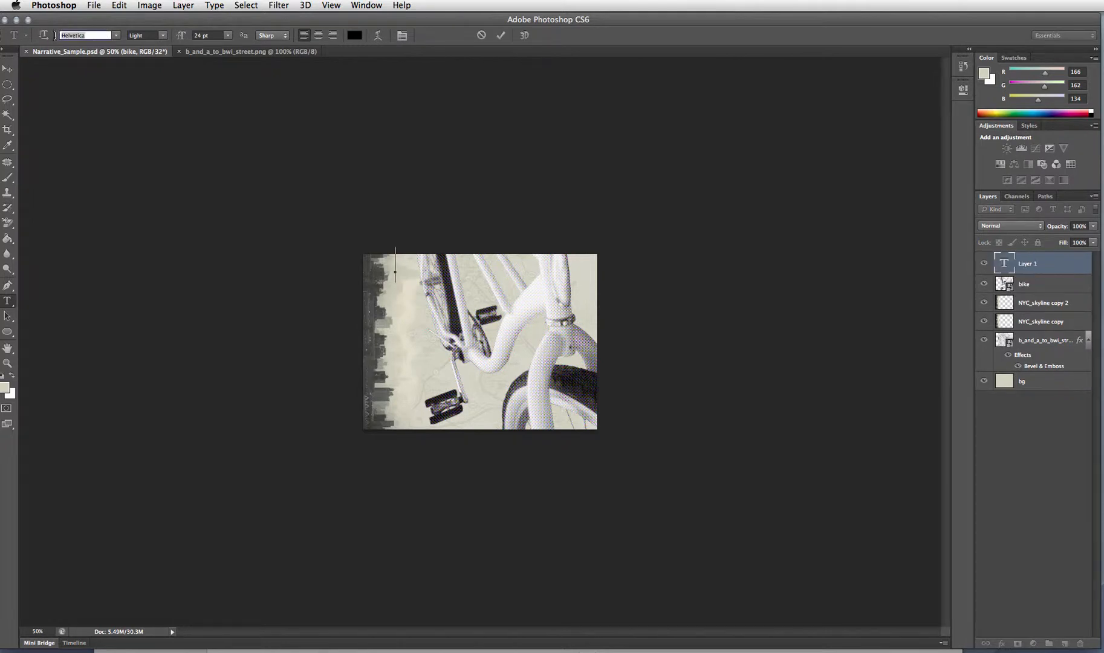
text(Roboto)
click(227, 35)
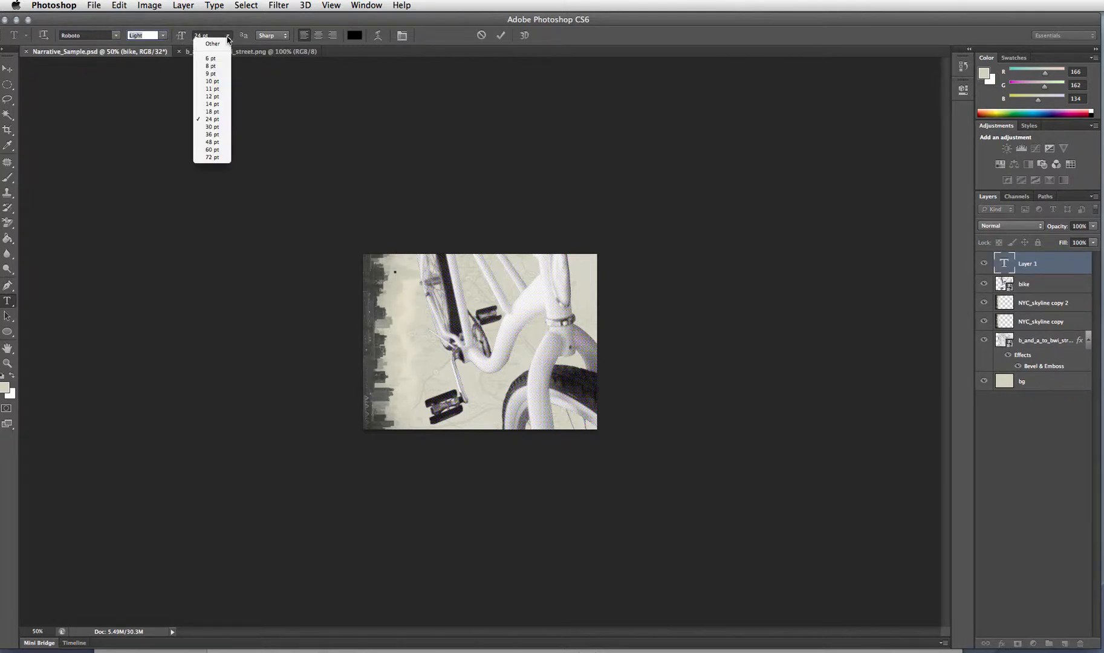
click(212, 138)
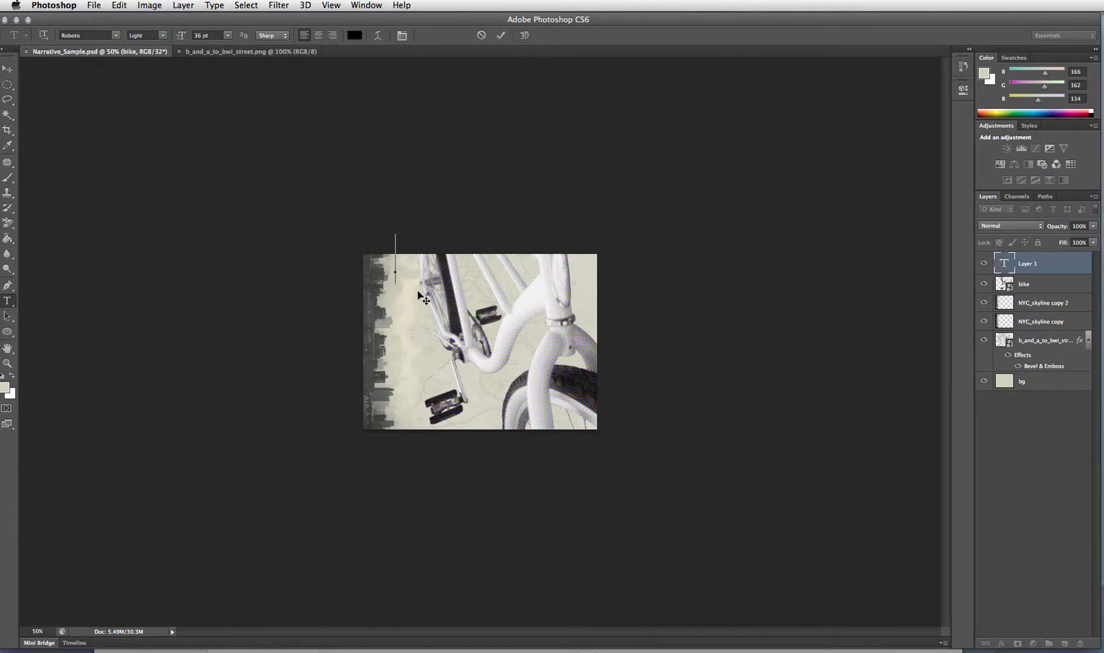
text(urban cycl)
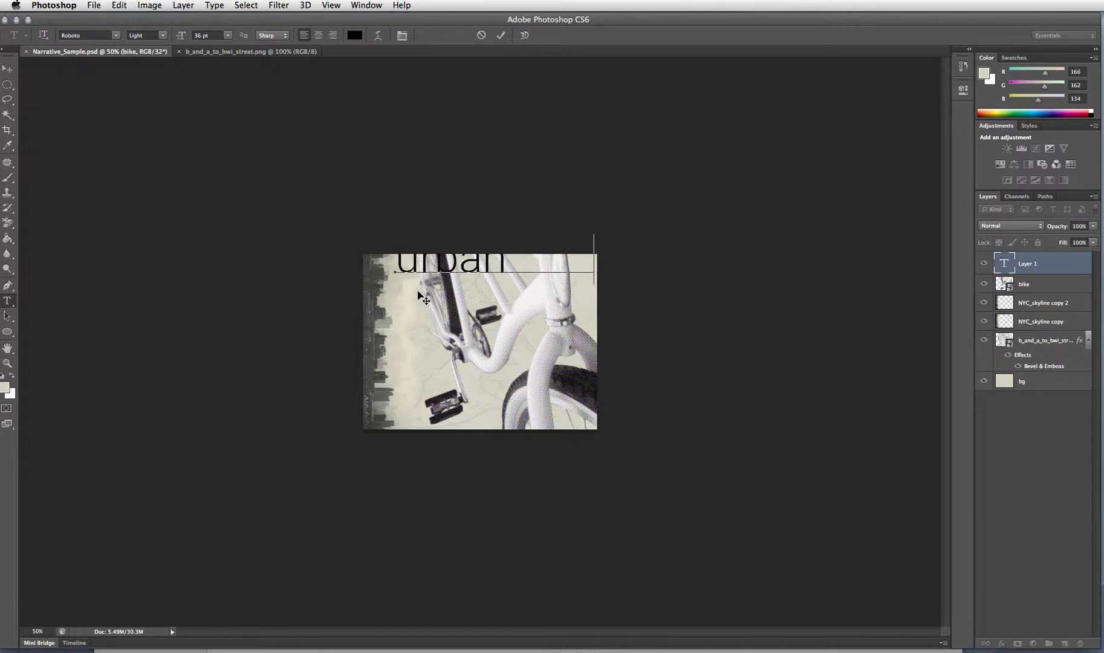
Set the whole "urban cycling" title to Roboto Bold at 24 pt and commit the text
key(super+a)
click(161, 35)
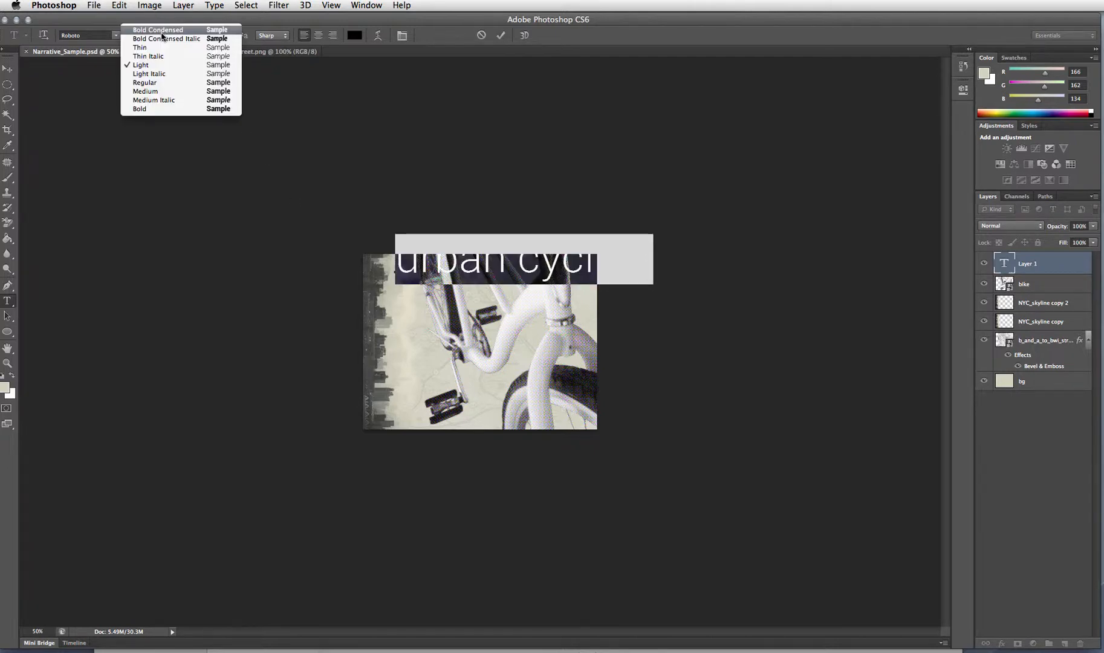
click(161, 109)
click(228, 36)
click(214, 115)
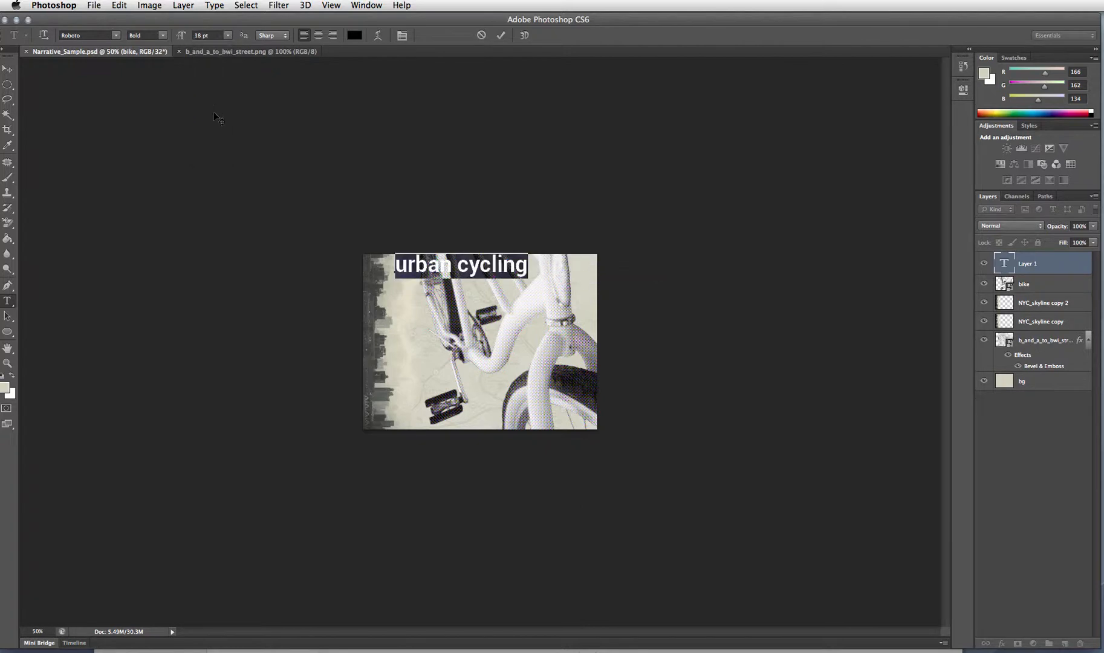
click(229, 36)
click(215, 120)
click(8, 68)
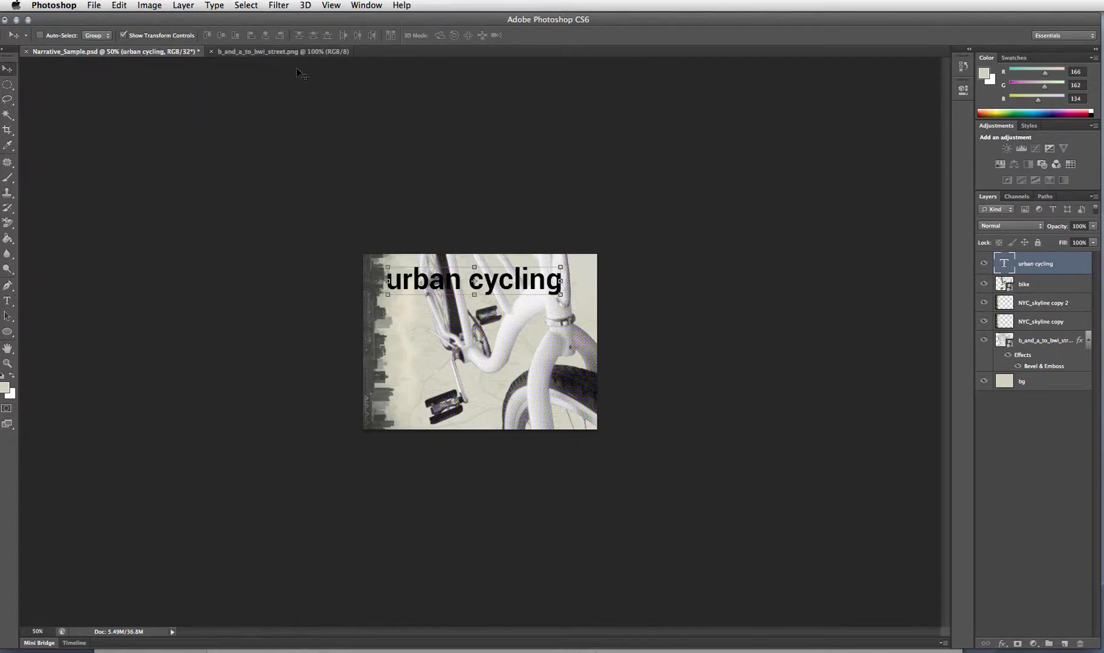
Rotate the "urban cycling" title 90° clockwise and move it over the skyline's inner edge, spanning the canvas height
click(119, 5)
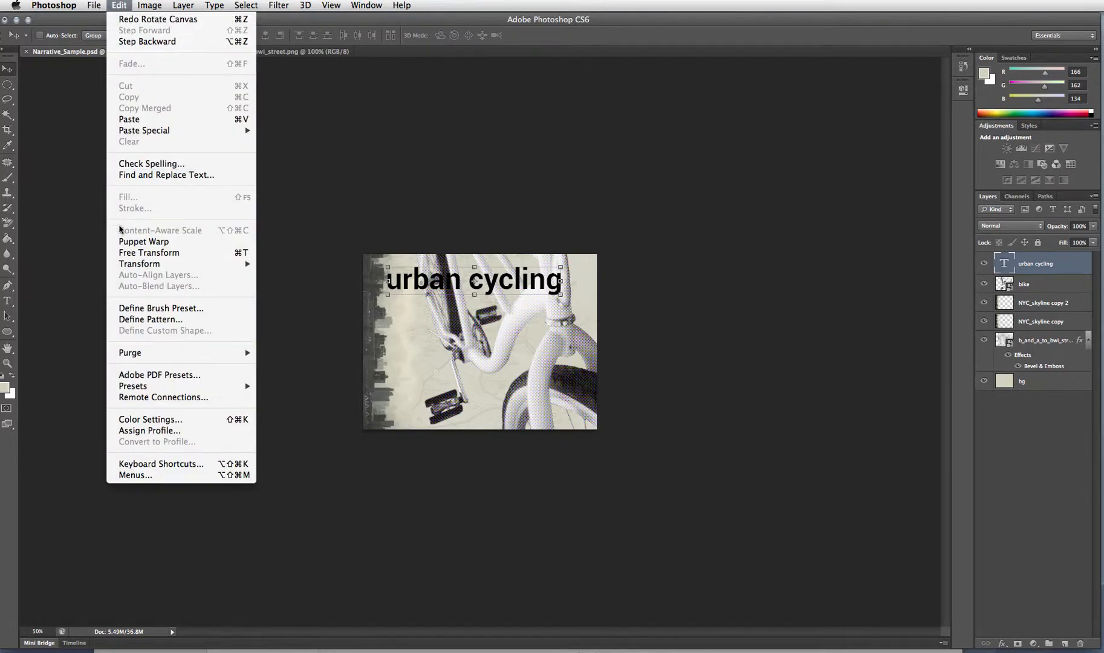
mouse_move(140, 267)
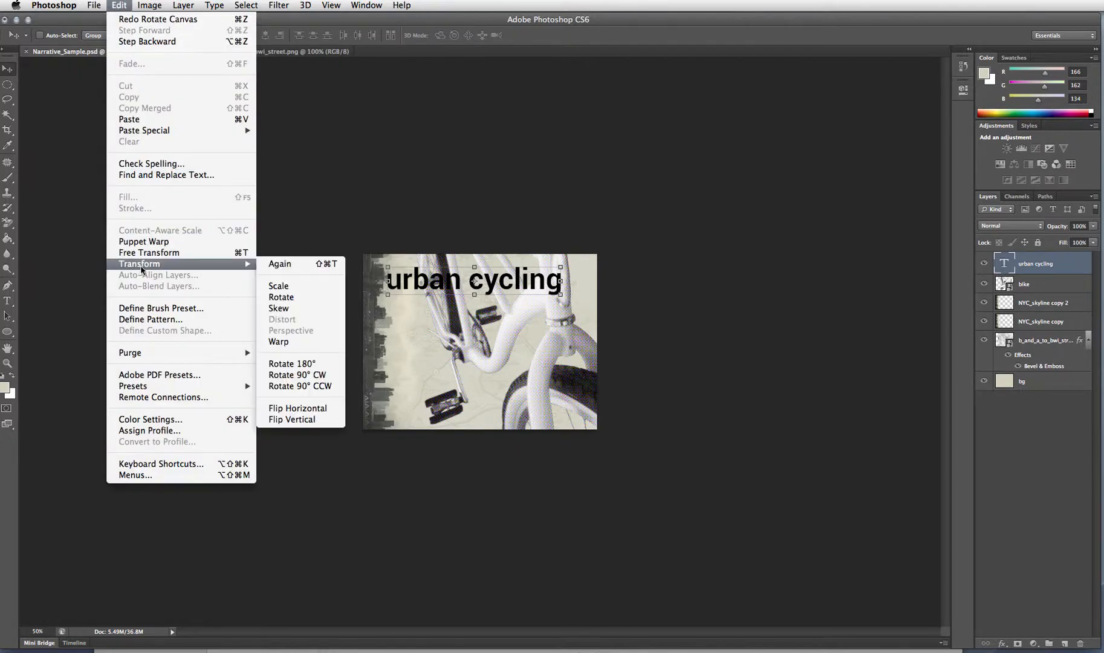
click(297, 375)
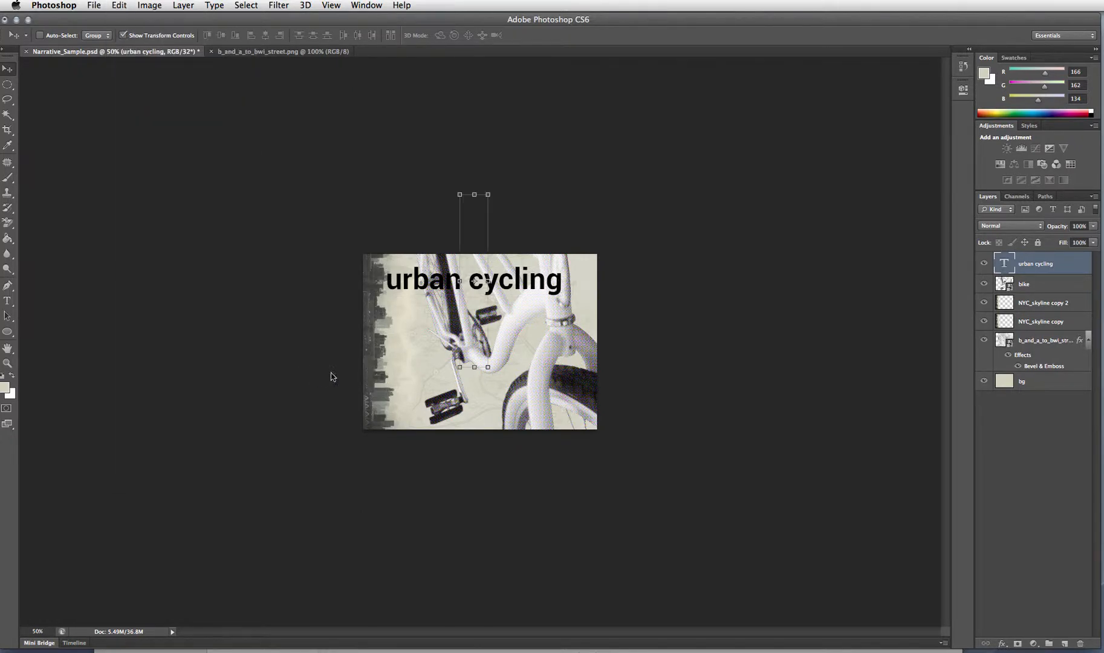
drag(485, 268, 401, 320)
Place the urban cycling layer directly beneath NYC_skyline copy 2 and save the document
drag(1055, 274, 1062, 312)
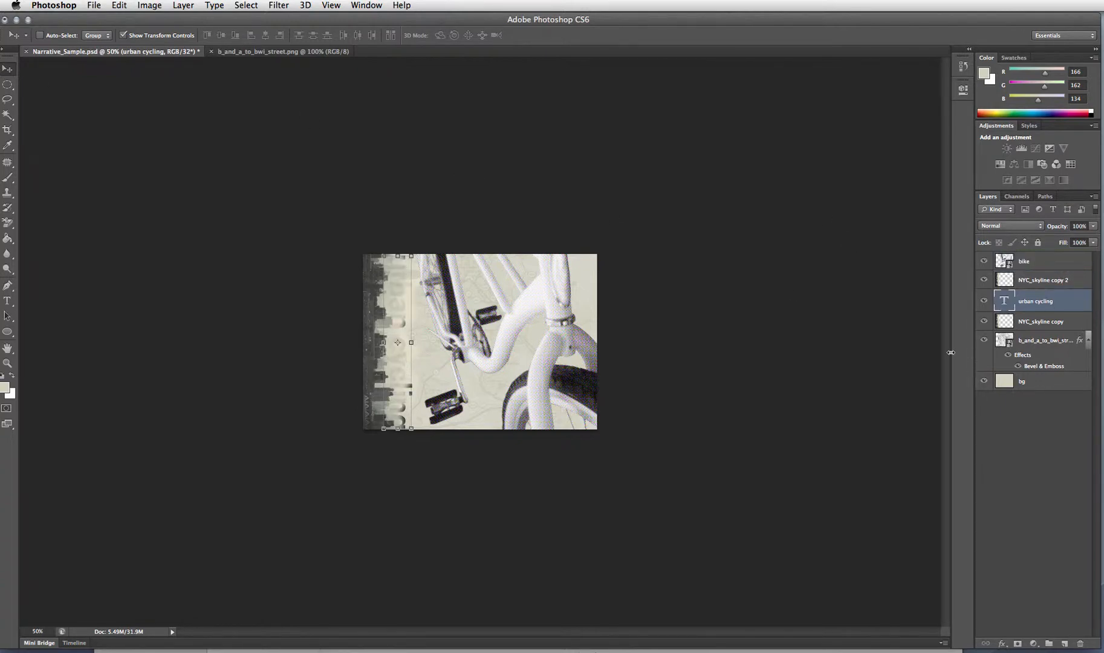
key(super+s)
Shift the vertical "urban cycling" title right, away from the skyline and up to the bicycle's rear wheel
click(7, 363)
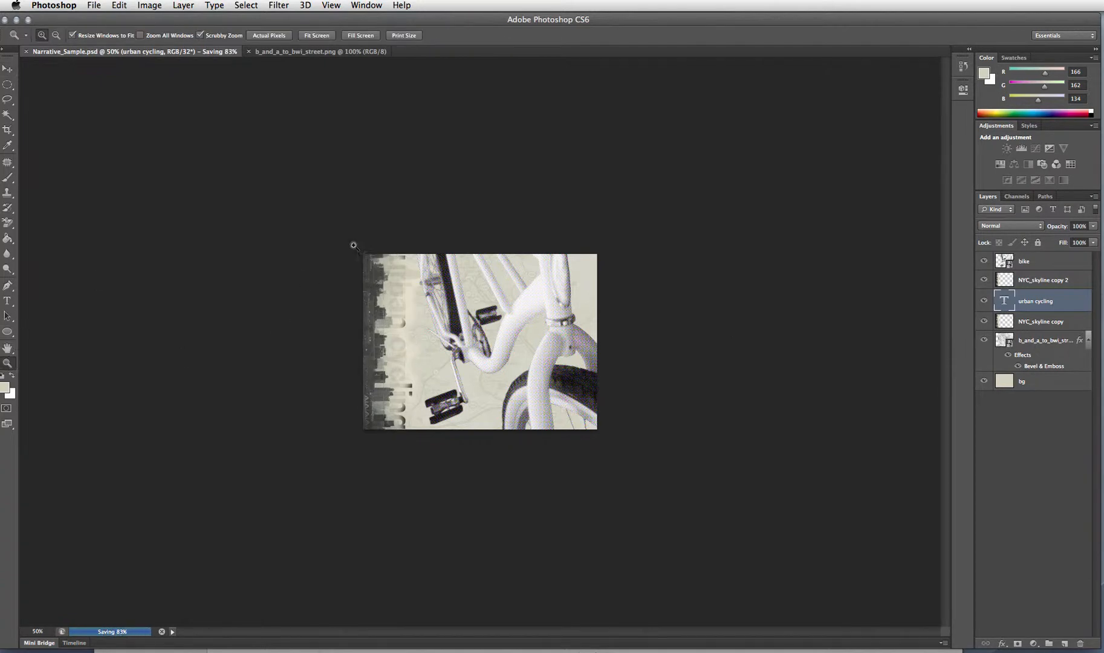
drag(420, 393, 472, 459)
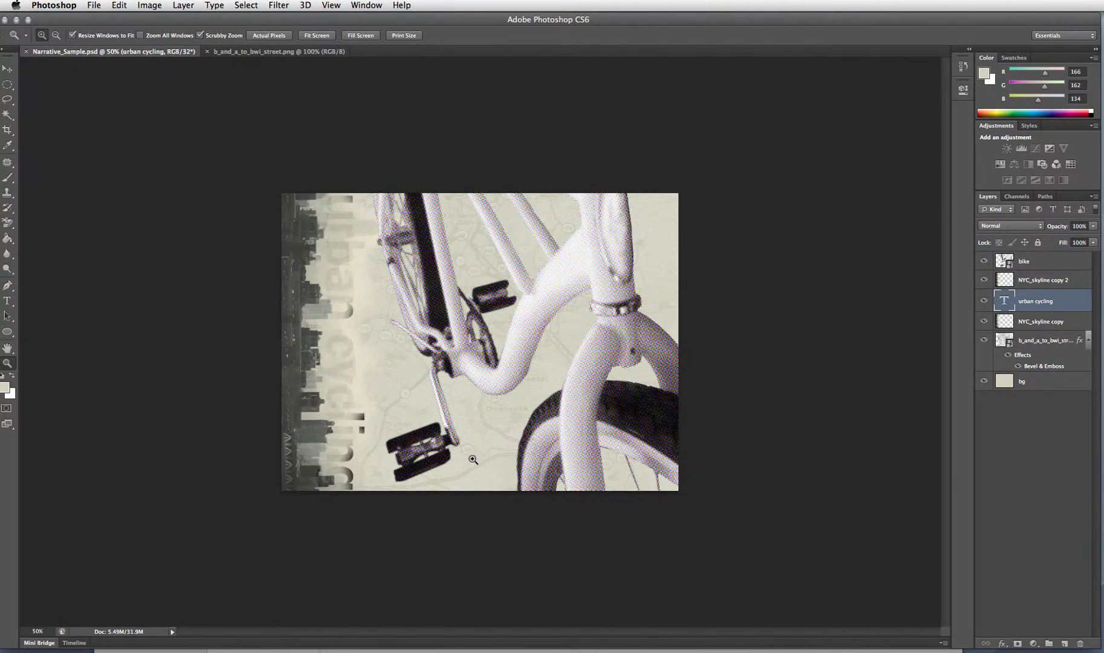
click(8, 69)
drag(363, 310, 381, 311)
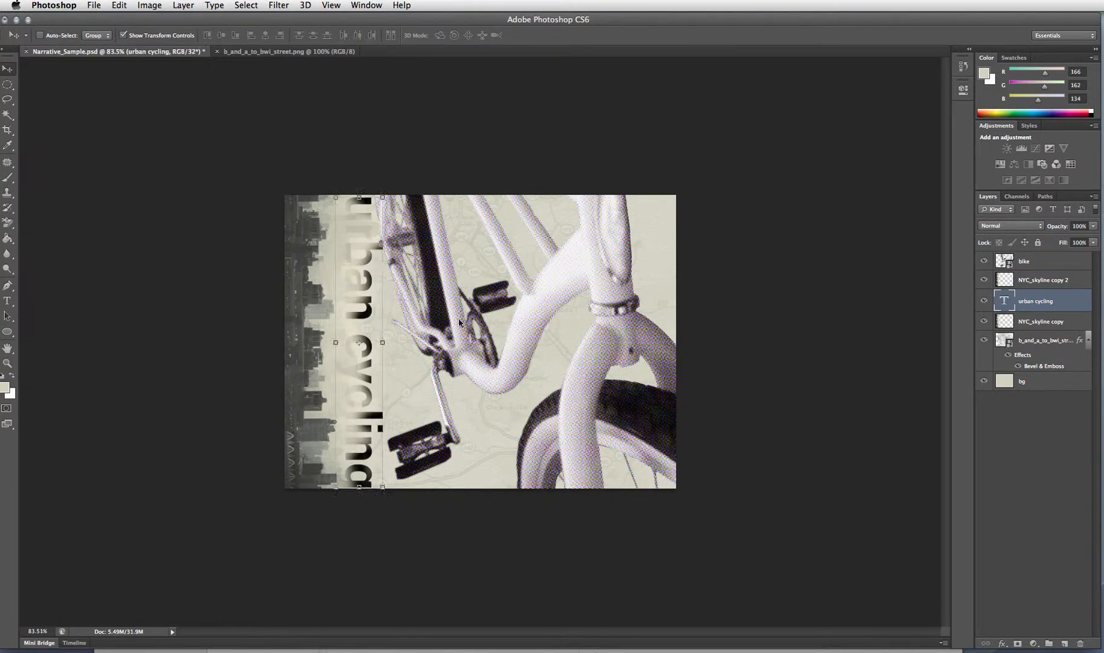
Nudge the bike layer right until it clears most of the vertical title, and save the document
click(1042, 263)
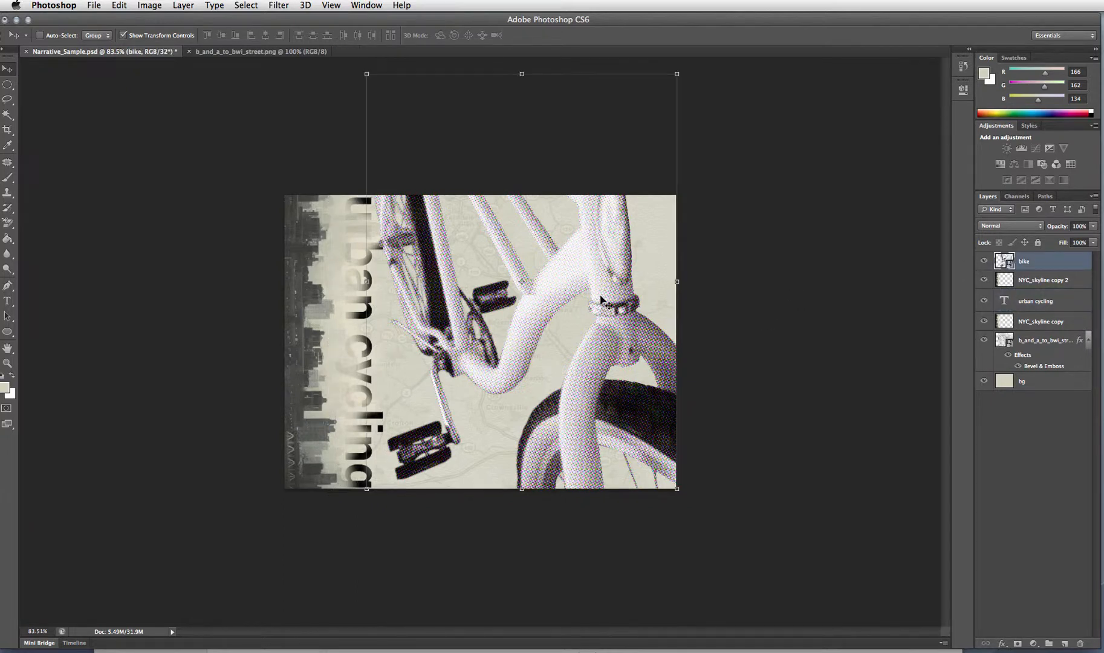
key(Right)
key(Right)
key(Right)
key(Right)
key(Right)
key(Right)
key(Right)
key(Right)
key(Right)
key(Right)
key(Right)
key(Right)
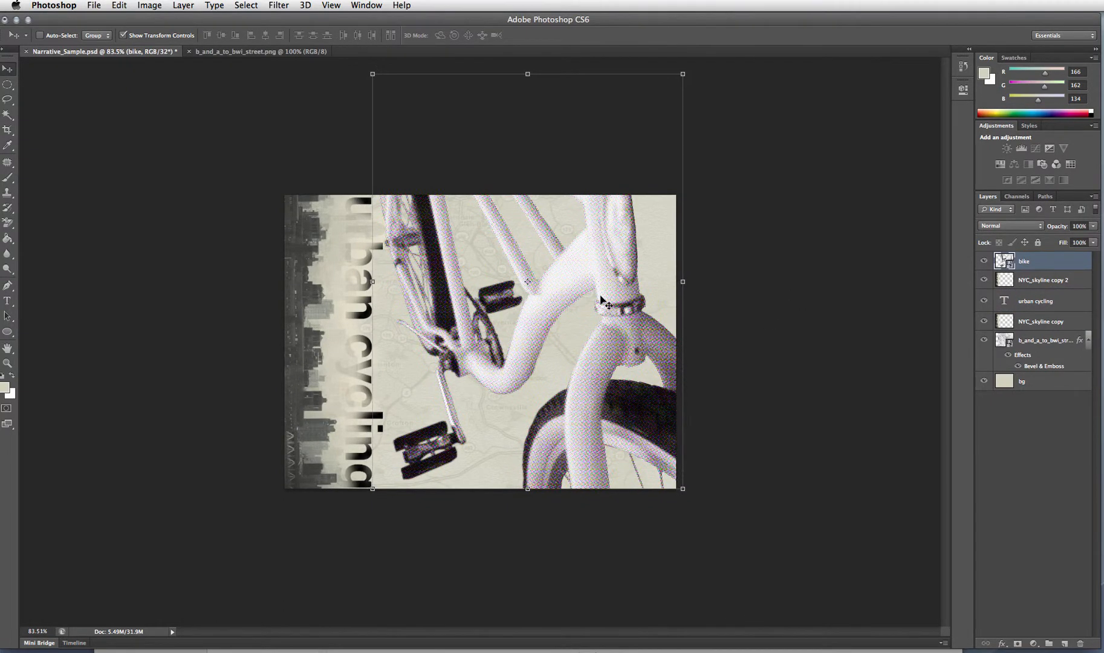
key(Right)
key(Right)
key(Right)
key(Right)
key(Right)
key(Right)
key(Right)
key(Right)
key(Right)
key(Right)
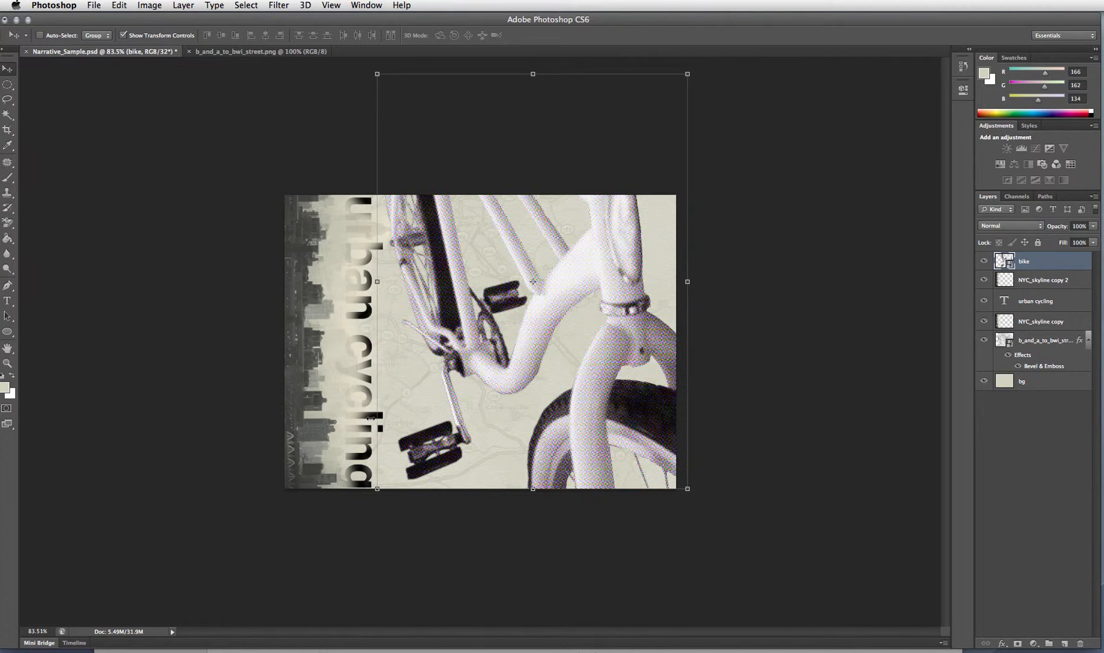
key(super+s)
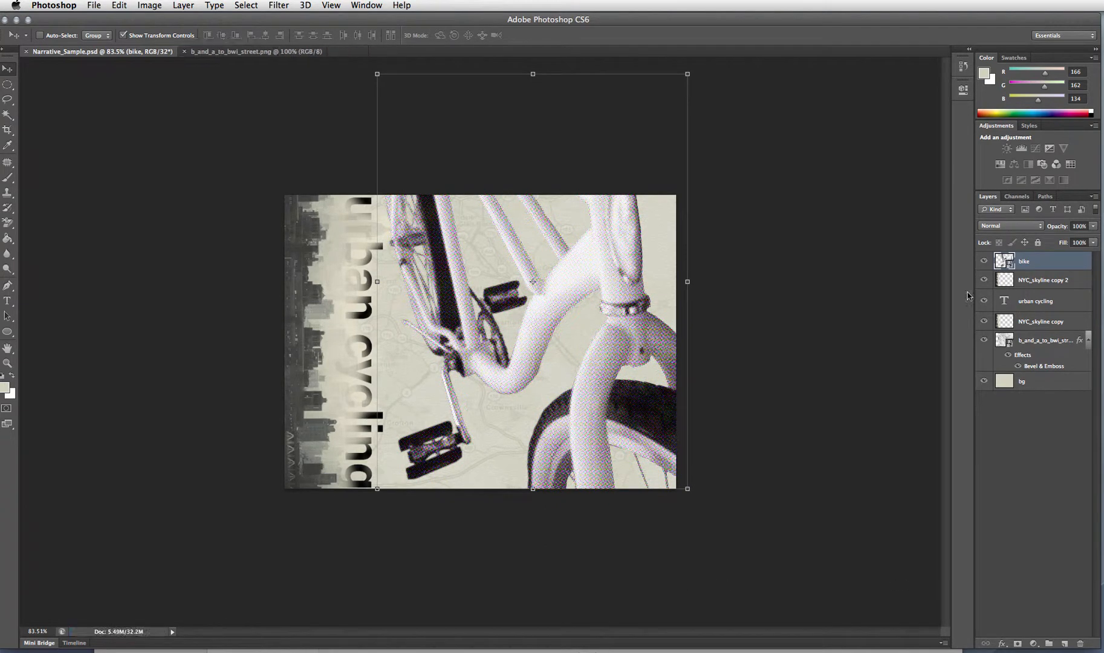
Nudge the urban cycling text layer slightly right, closer to the bicycle
click(1039, 301)
key(Right)
key(Right)
key(Right)
key(Right)
key(Right)
key(Right)
key(Right)
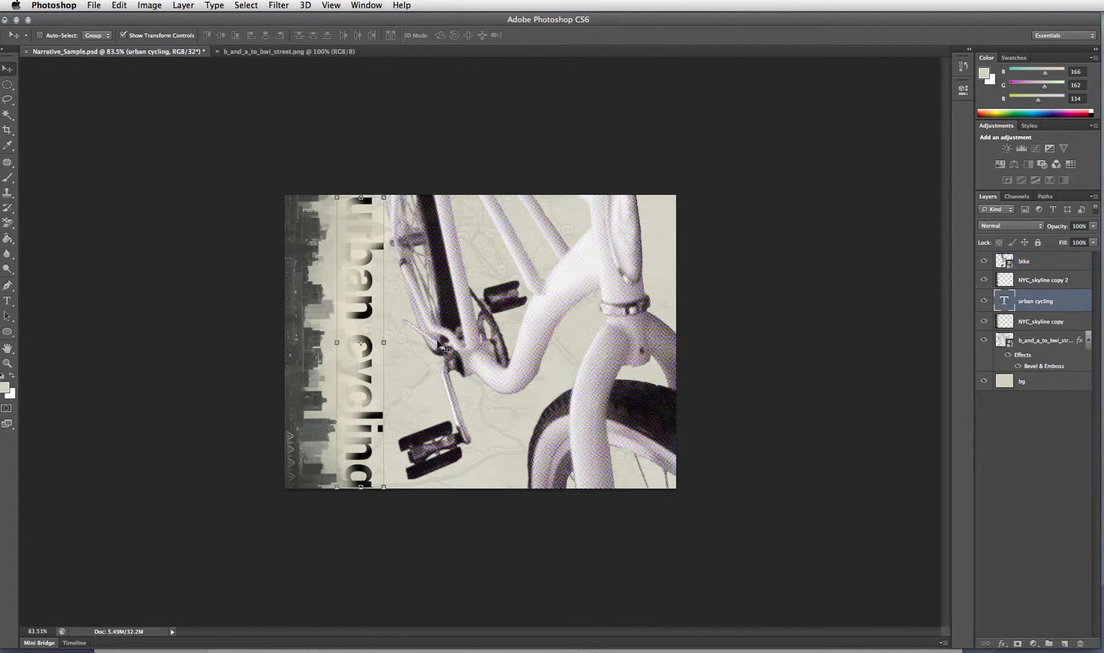
key(Right)
key(Right)
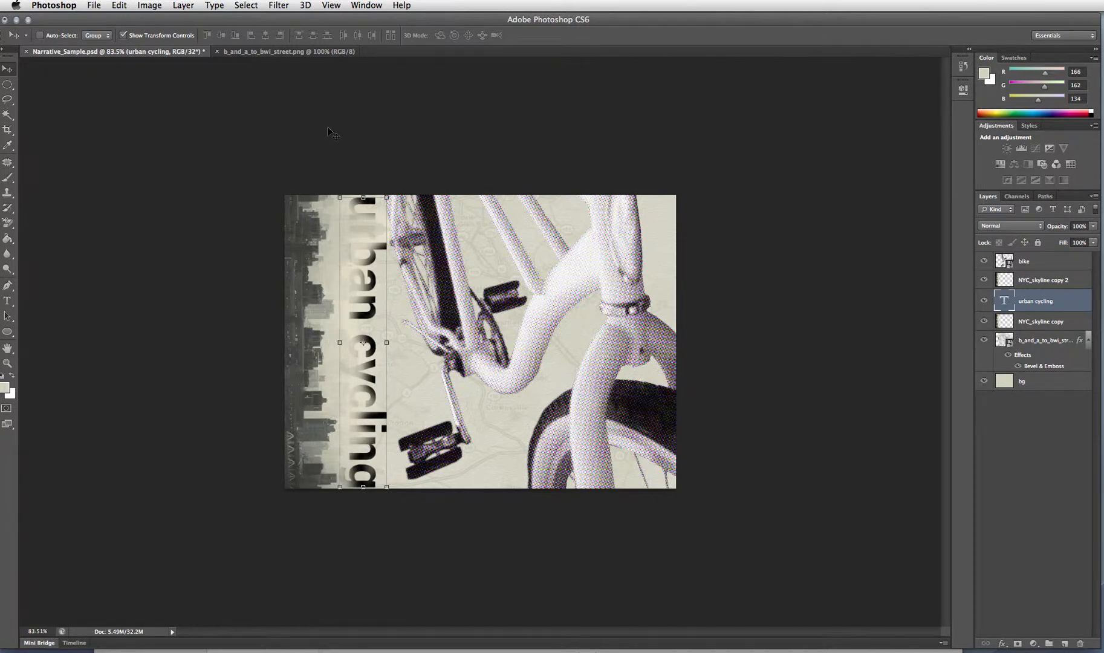
Start a text layer above the bike in Roboto Regular 12 pt and paste the sentence beginning "Each year we push the limits of urban cycling"
key(t)
click(1055, 262)
click(471, 231)
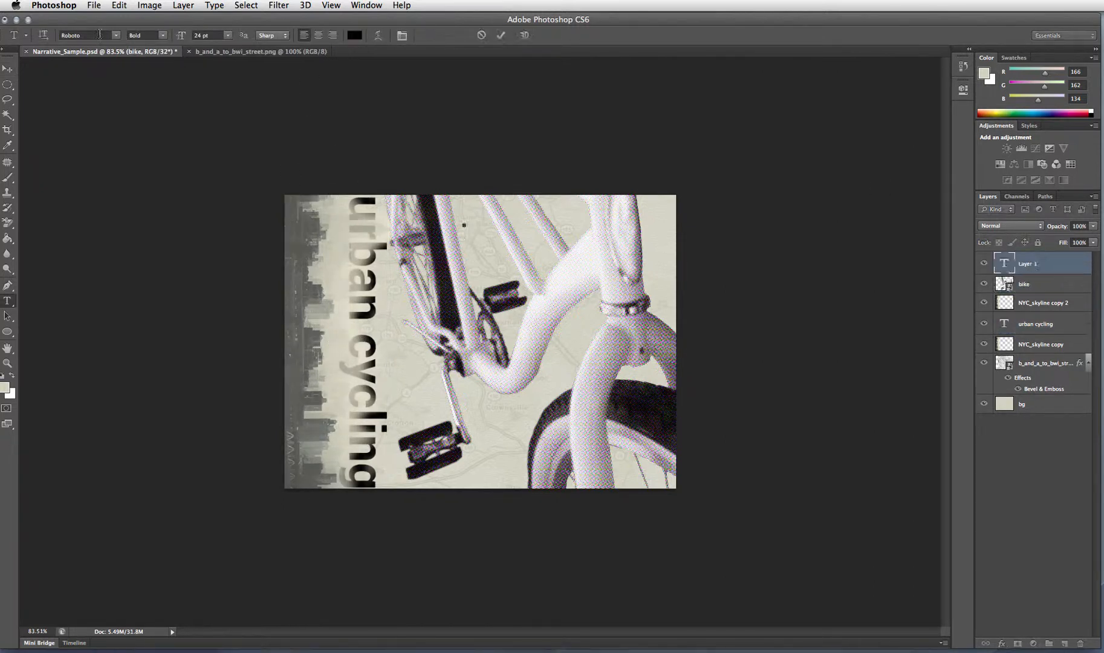
click(85, 35)
click(164, 36)
click(146, 82)
click(228, 35)
click(212, 91)
key(ctrl+v)
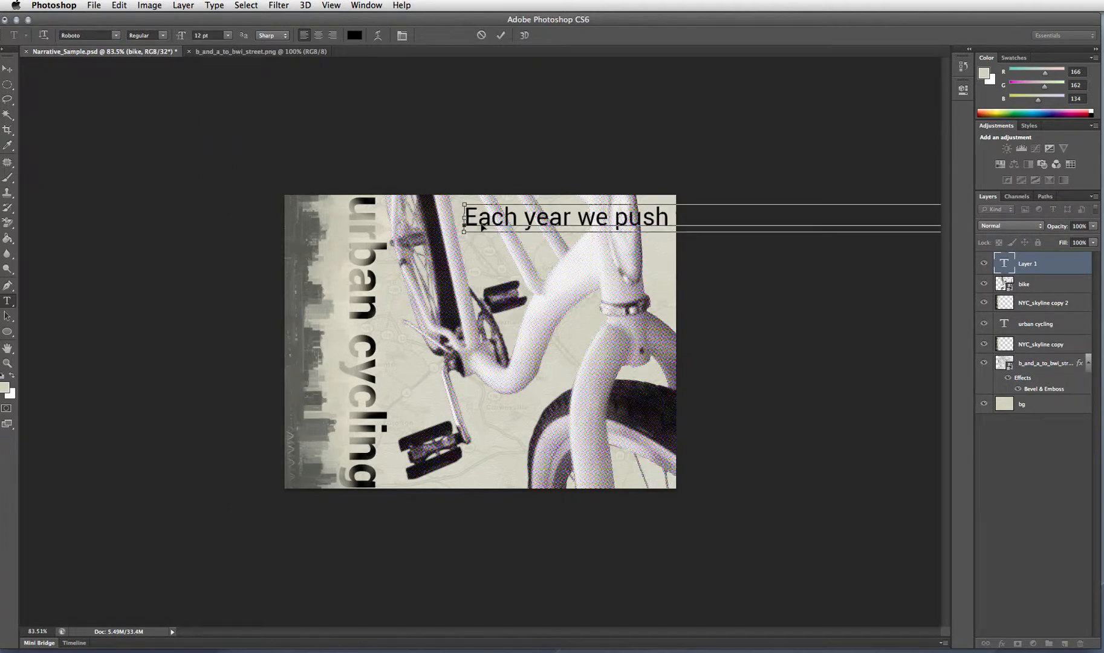
Reduce the pasted sentence to 10 pt and move it left so it starts over the skyline
key(ctrl+a)
click(228, 35)
click(212, 86)
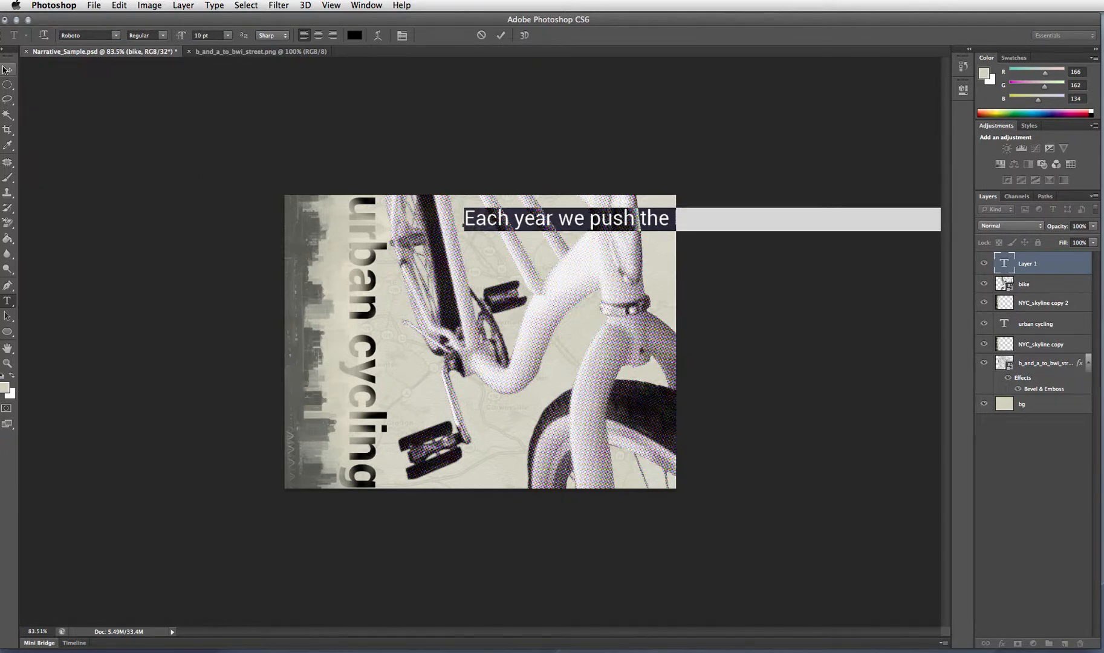
click(7, 68)
drag(629, 226, 459, 235)
Change the entire pasted sentence to Futura Condensed at 8 pt
double_click(459, 235)
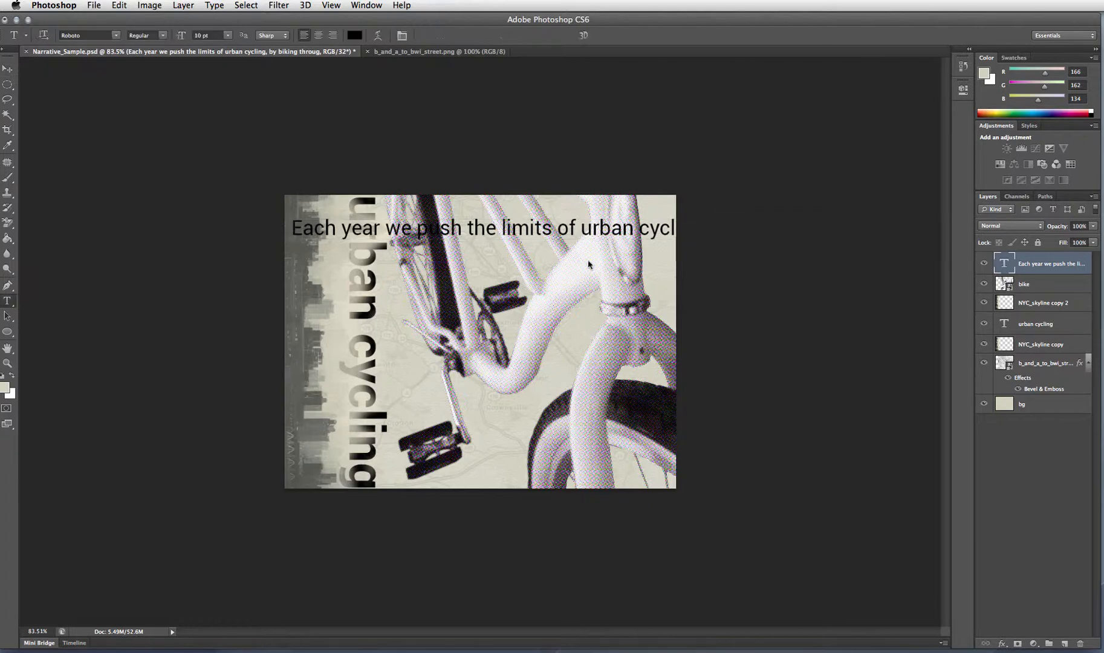
key(ctrl+a)
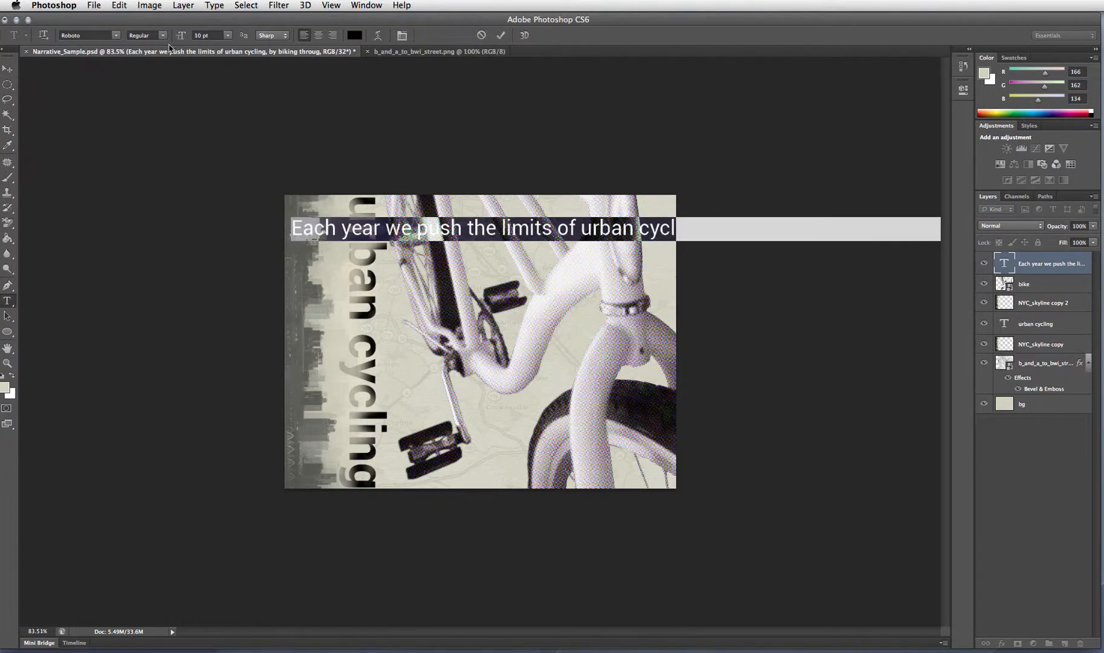
click(59, 34)
text(Futura)
key(Return)
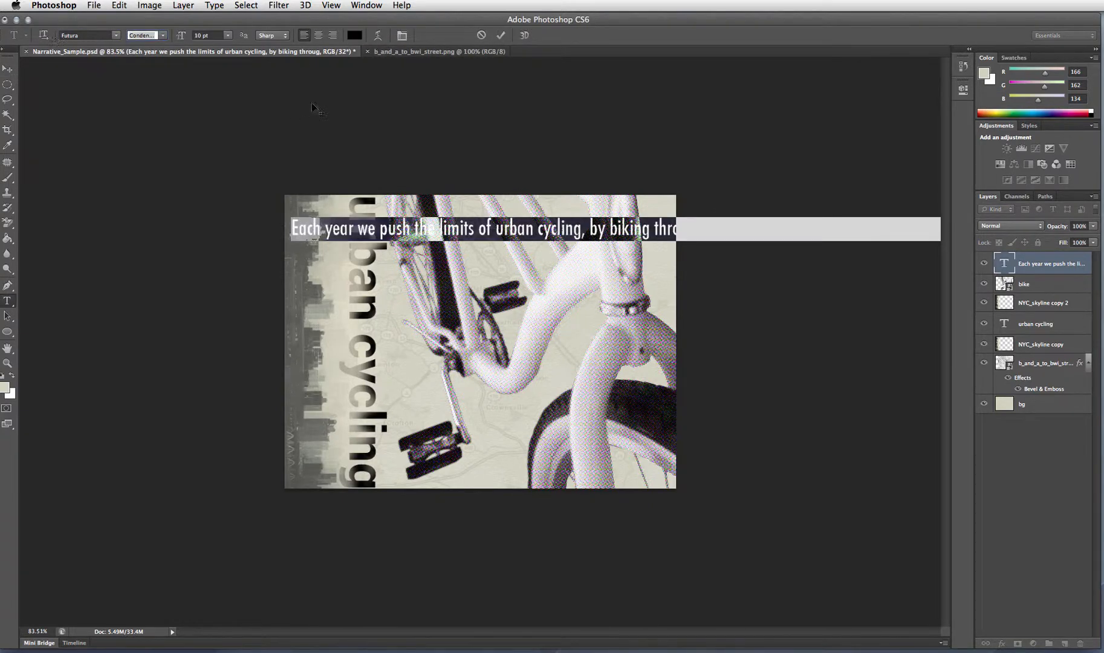
click(227, 35)
click(208, 72)
click(227, 35)
click(209, 62)
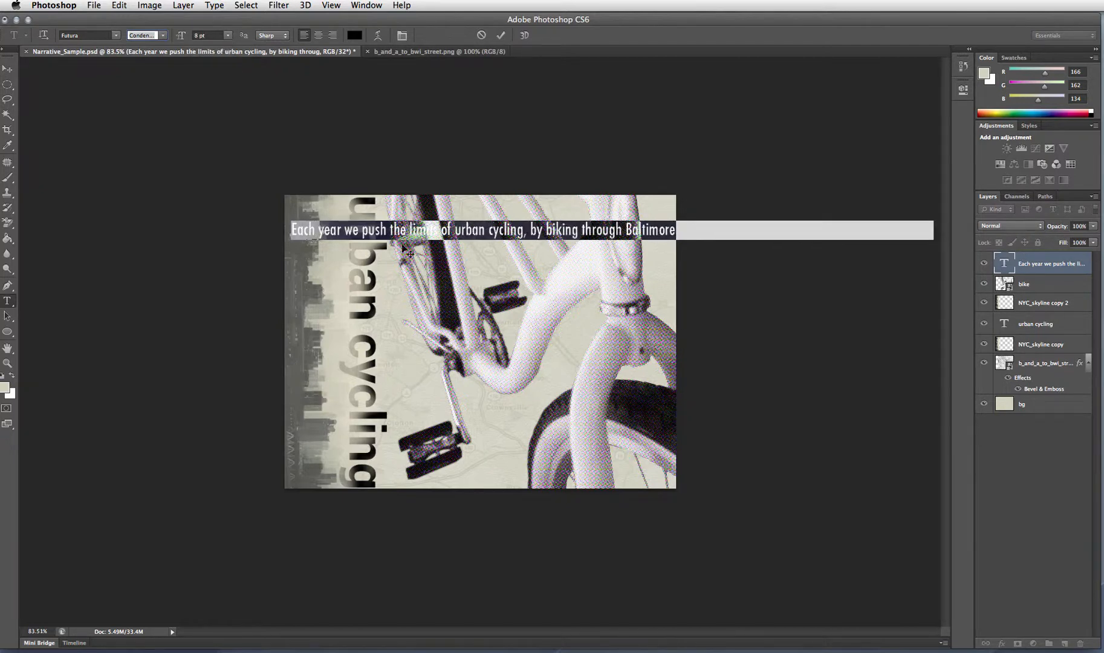
Delete "of urban cycling" and "by" from the sentence and capitalize "Biking"
drag(519, 229, 441, 229)
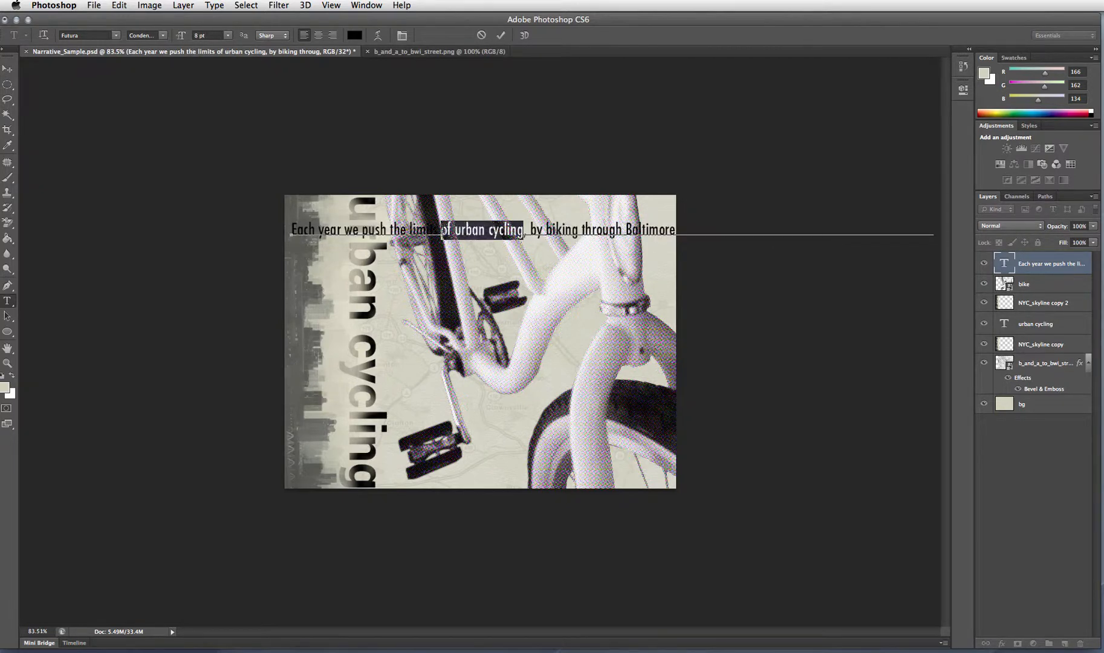
key(BackSpace)
click(463, 230)
key(BackSpace)
key(BackSpace)
key(BackSpace)
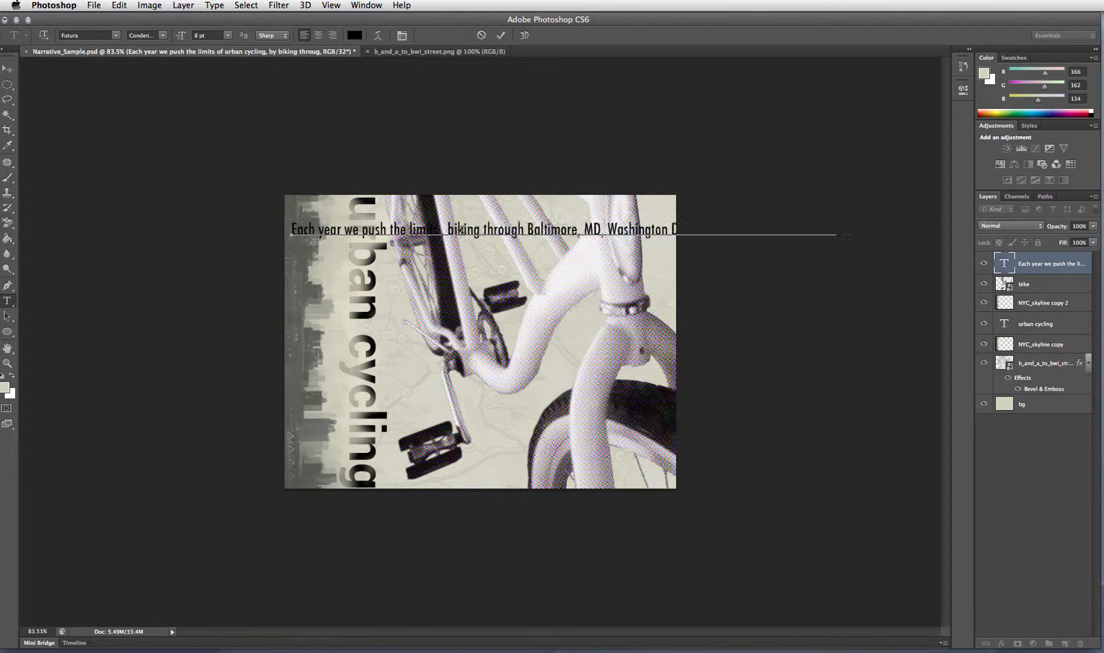
key(Delete)
text(B)
Replace the places listed after "Baltimore," with "DC, and Leesburg"
drag(584, 230, 777, 229)
key(BackSpace)
text(Leesburg)
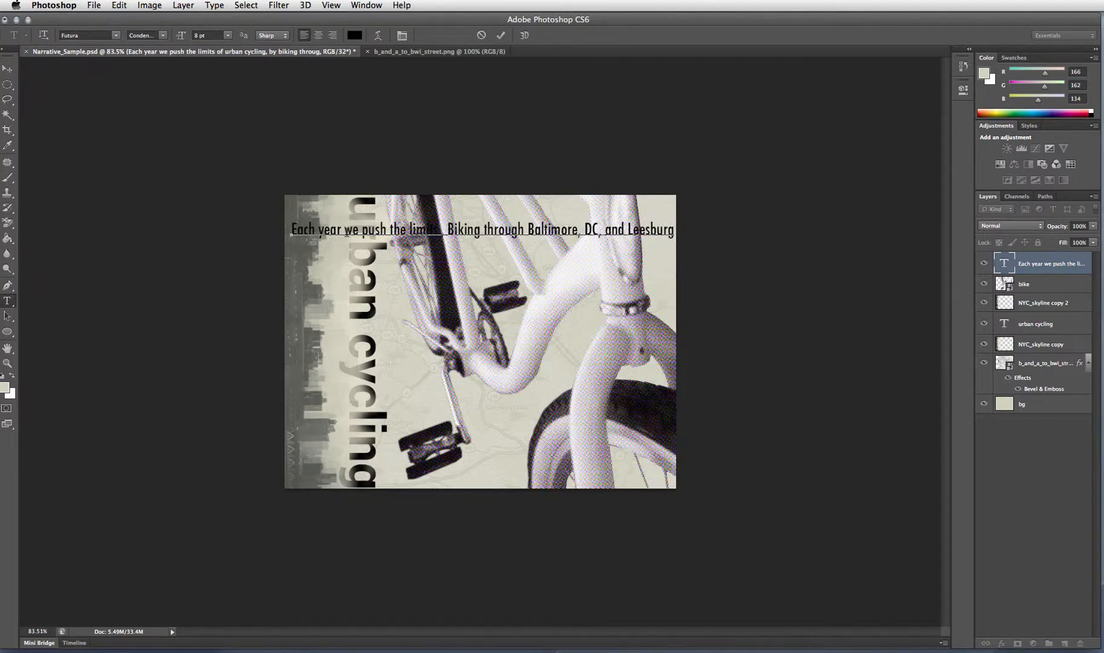
Start the sentence with "We" instead of "Each year we", and join "limits" to lowercase "biking" with an ellipsis
drag(353, 230, 296, 230)
text(W)
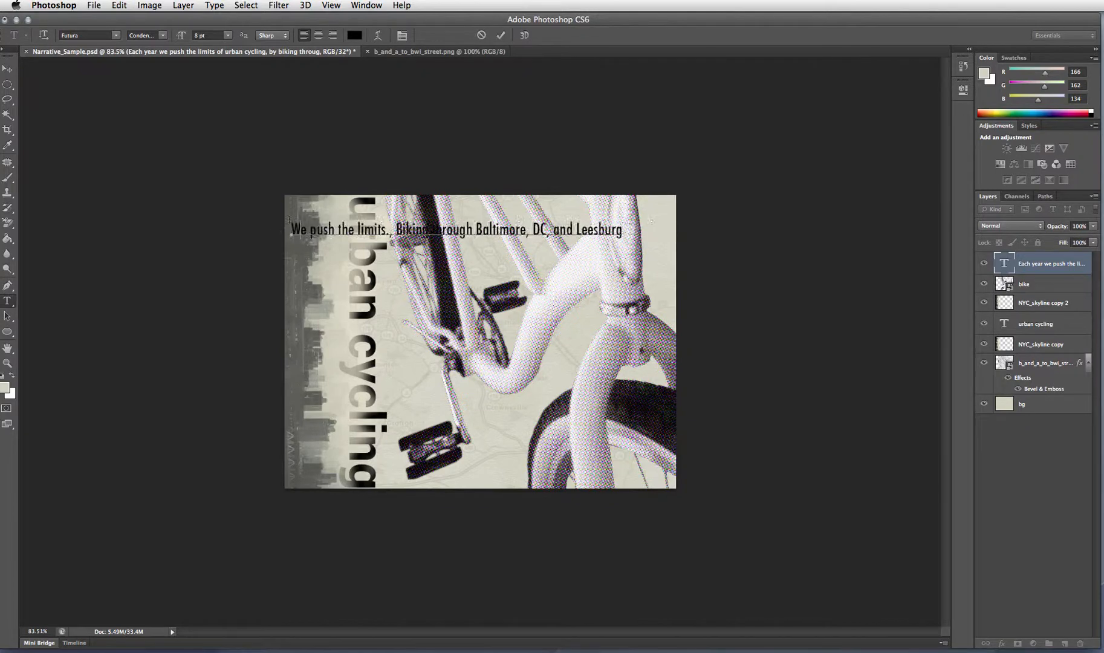
key(BackSpace)
text(w)
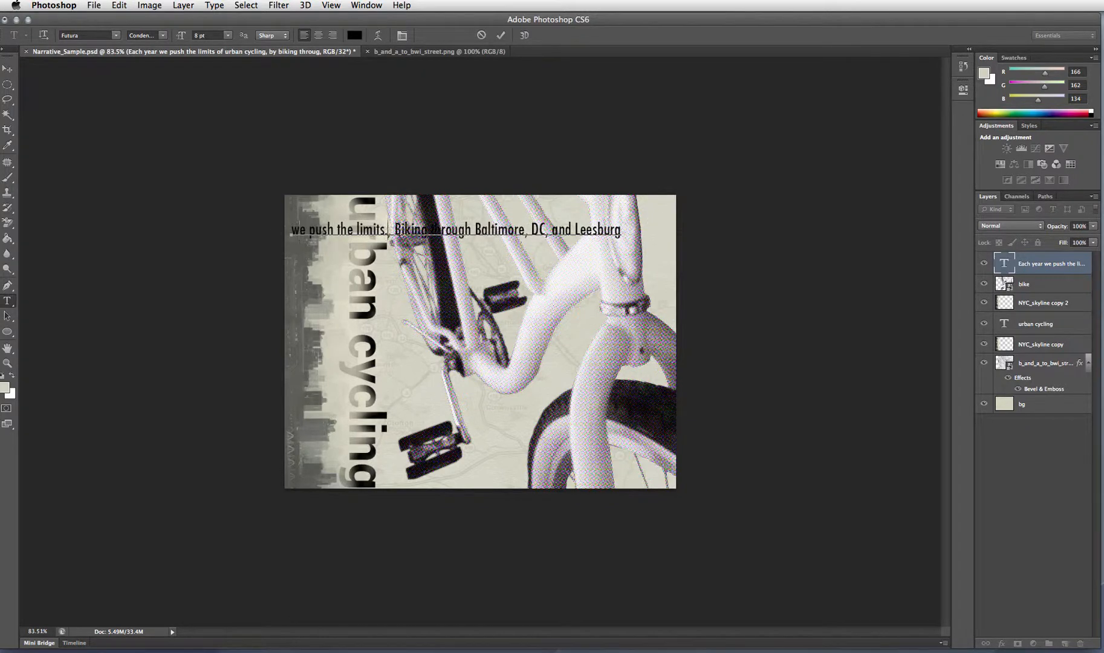
text(..)
key(Delete)
key(Delete)
key(Delete)
text(b)
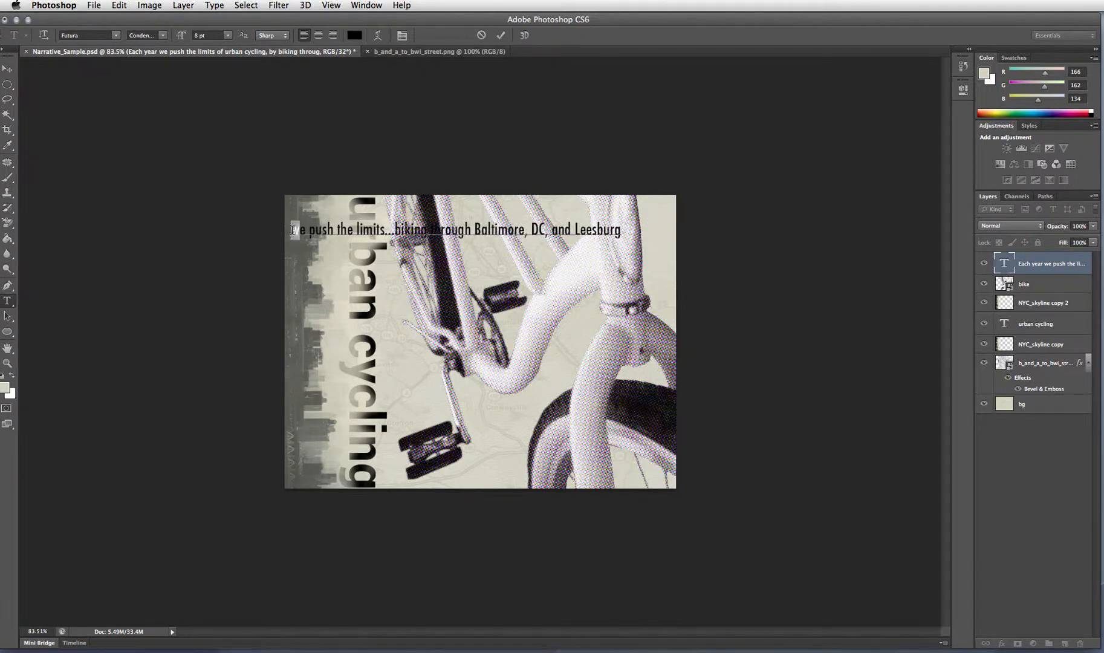
text(W)
Try adding ", each year" after "Leesburg" and delete the words "each year" again
text(, each year)
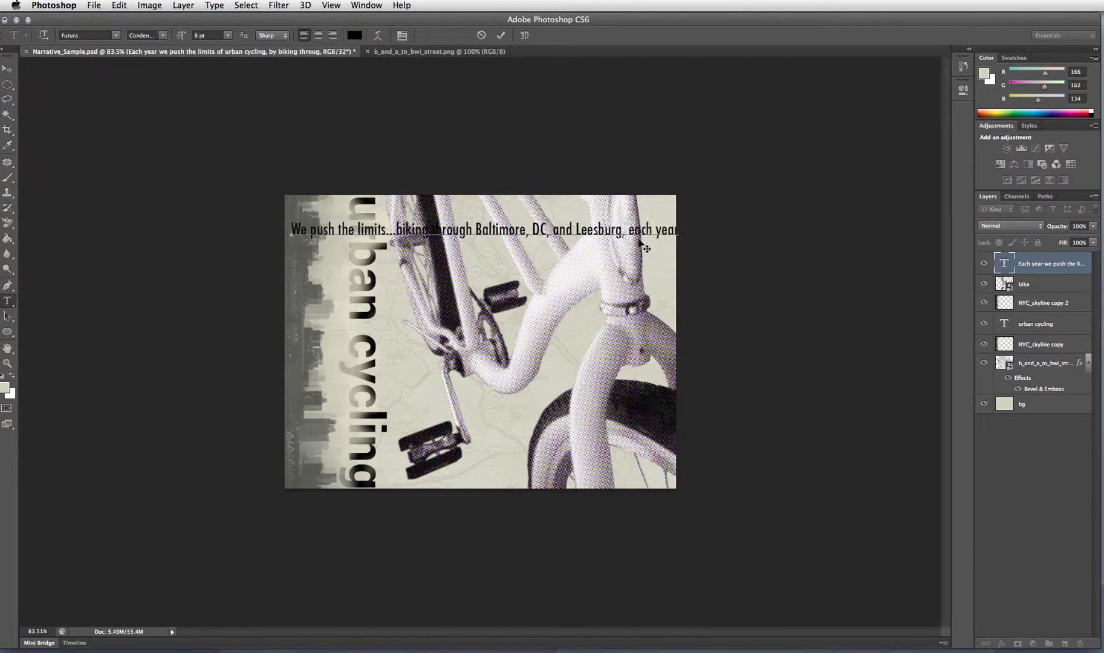
key(Delete)
key(Delete)
key(Delete)
key(Delete)
key(Delete)
key(Delete)
key(Delete)
key(Delete)
key(Delete)
key(Delete)
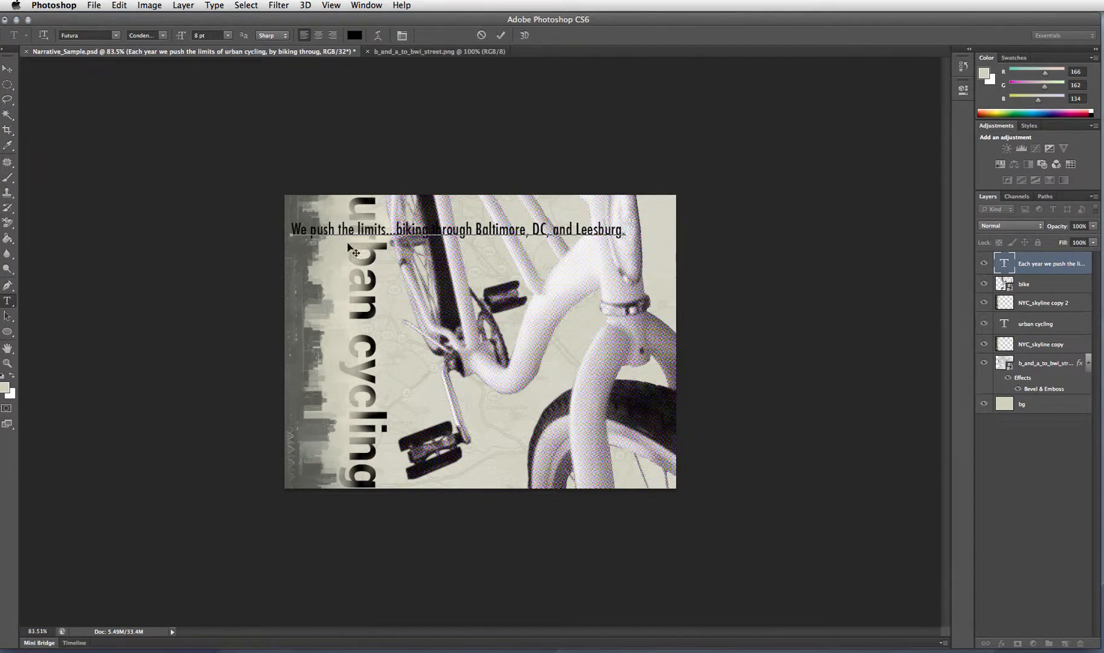
Rotate the tagline 90° clockwise and move it between the skyline and the vertical "urban cycling" title
click(7, 69)
click(119, 4)
mouse_move(139, 264)
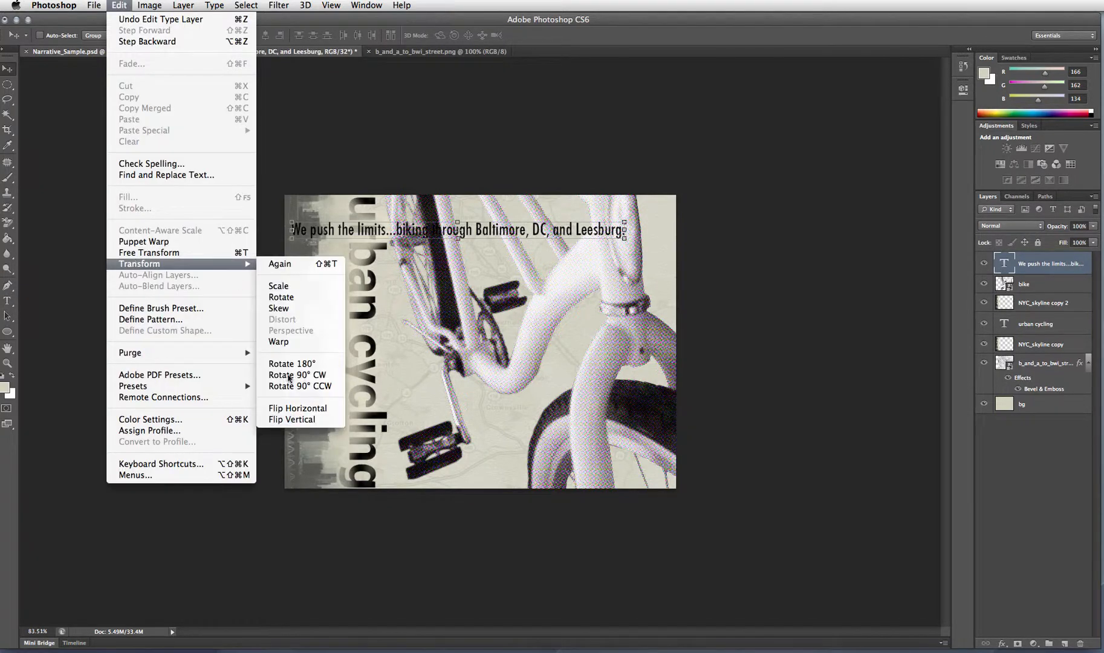
click(289, 378)
drag(466, 227, 336, 303)
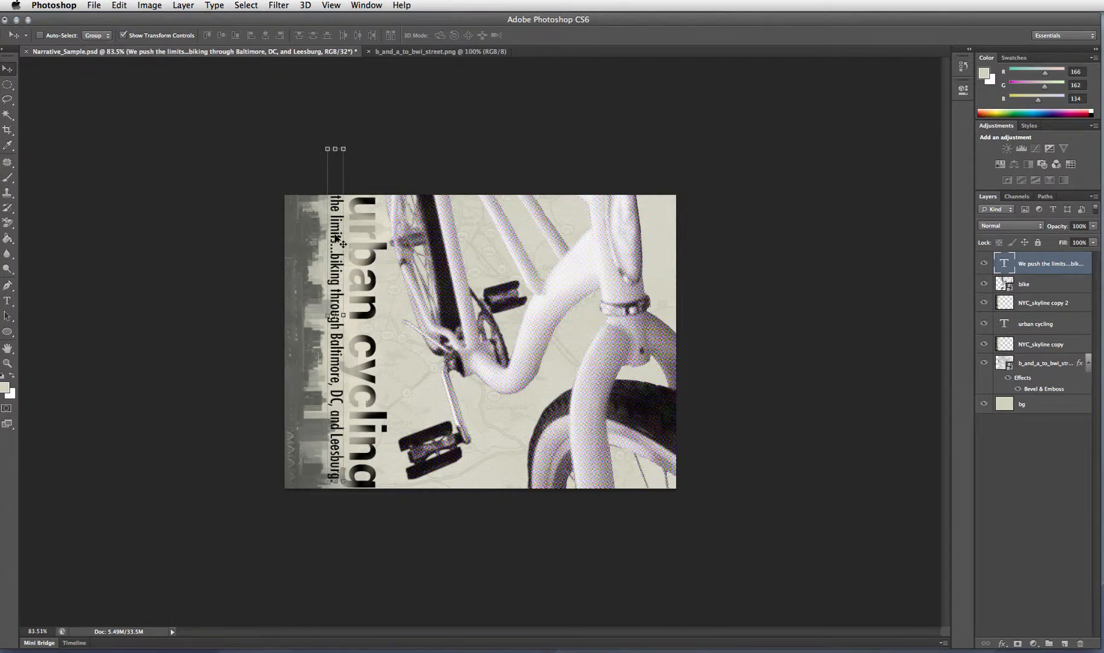
Reduce the whole tagline's text size to 6 pt and move it down inside the canvas beside the title
click(8, 301)
click(337, 254)
key(super+a)
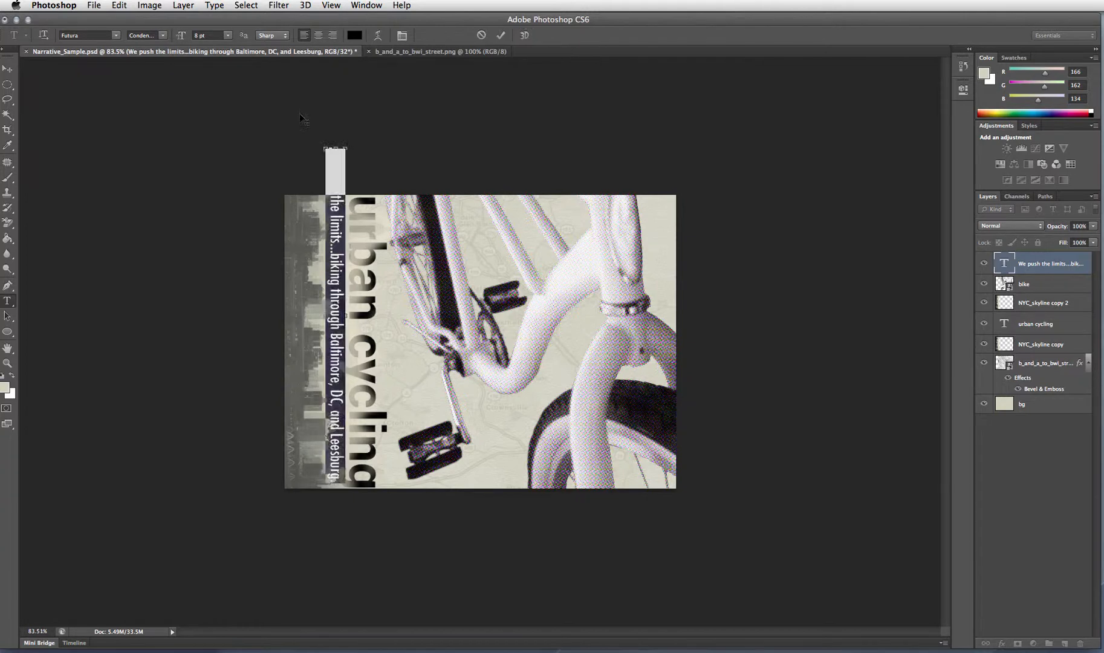
drag(213, 36, 194, 36)
text(6)
key(Tab)
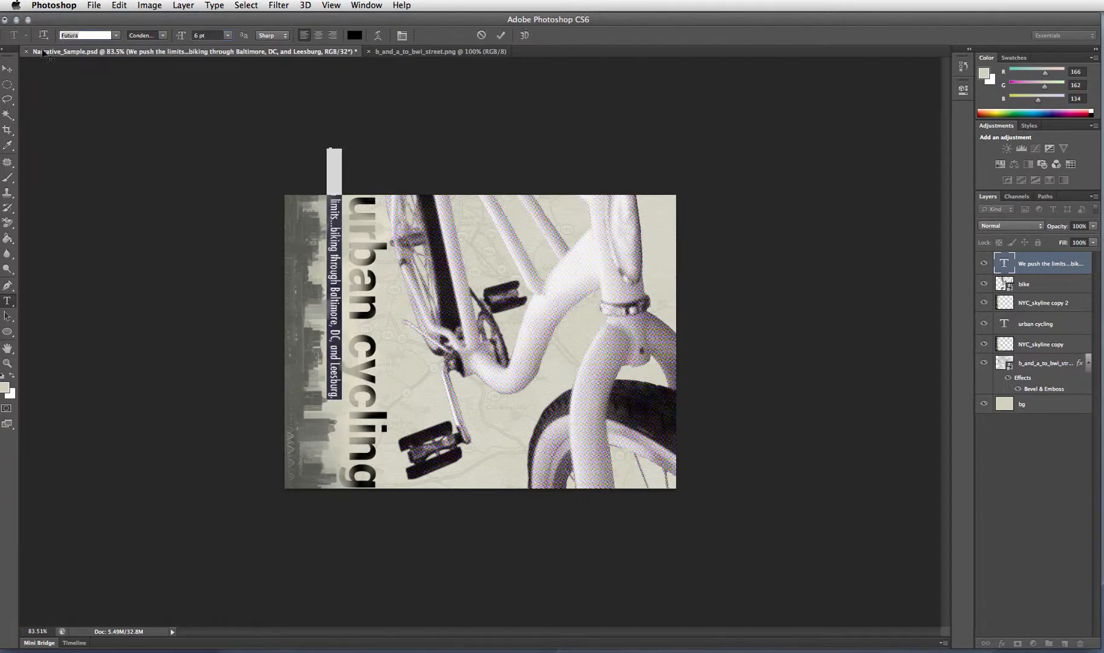
click(7, 69)
drag(338, 222, 339, 278)
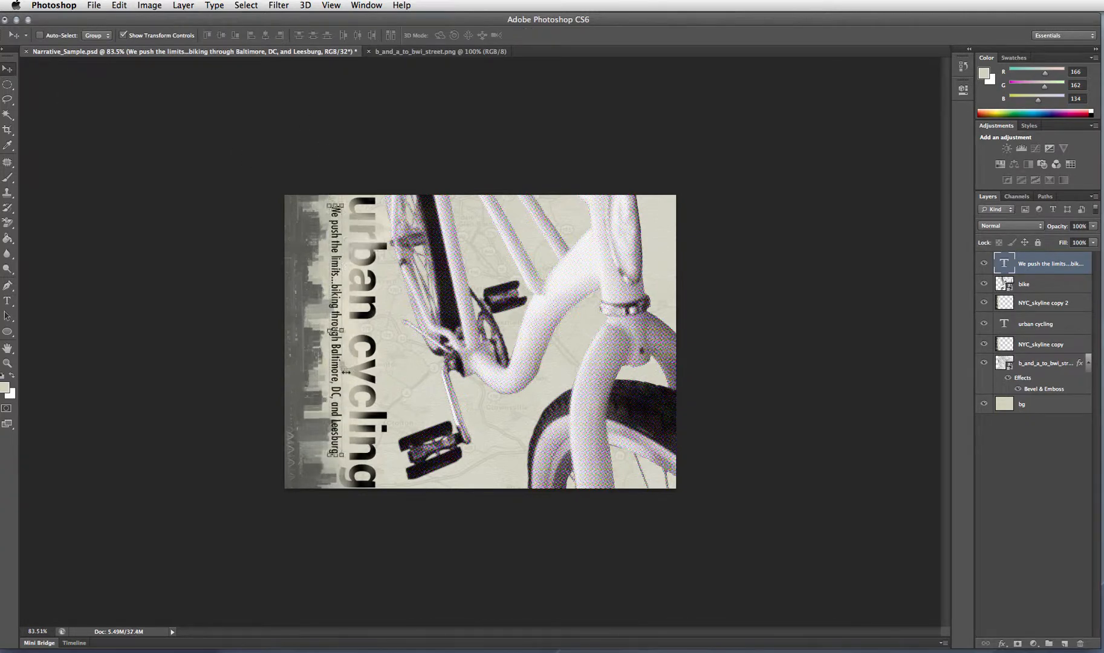
Try the whole tagline at 7 pt and settle on a text size of 6.5 pt
click(7, 301)
click(334, 324)
key(super+a)
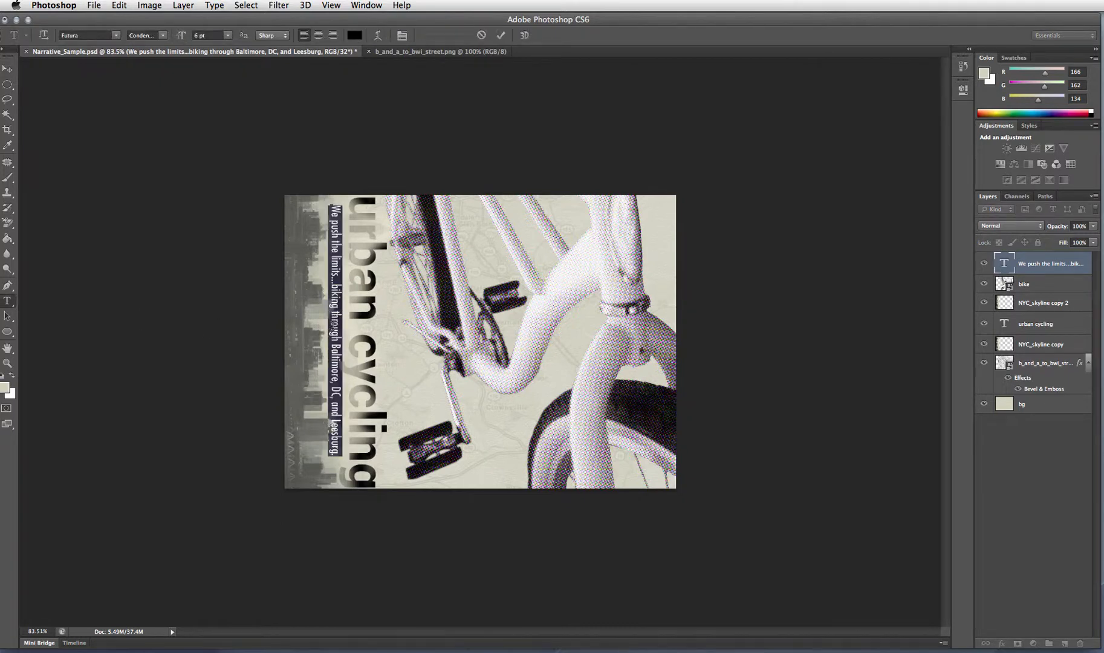
click(206, 35)
text(7)
key(Tab)
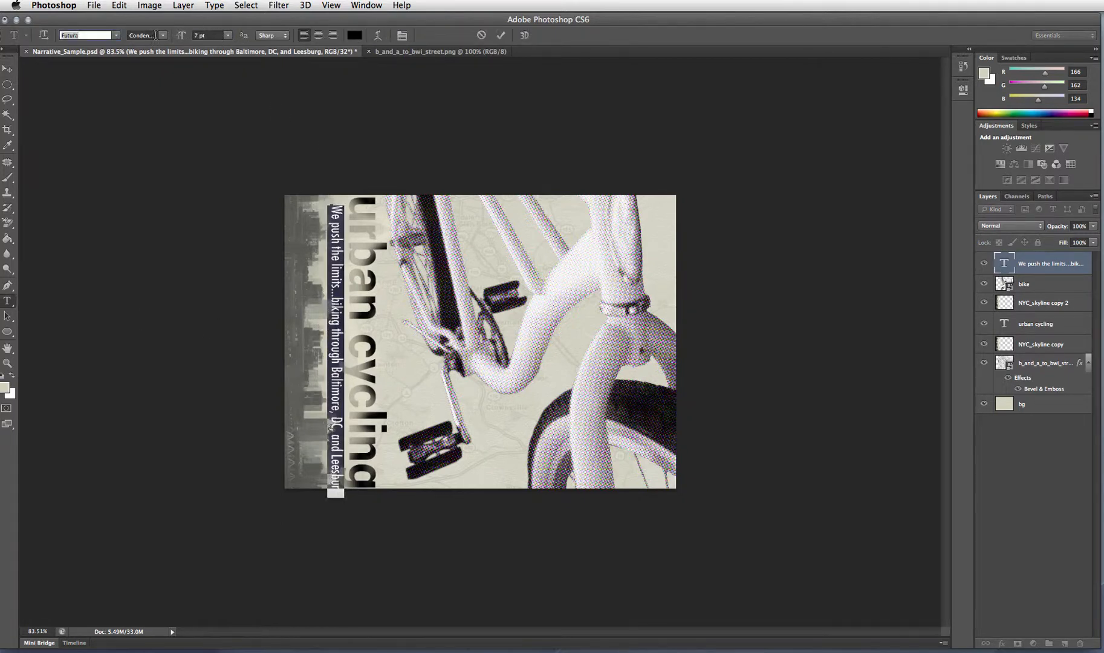
key(shift+Tab)
text(6.5)
key(Tab)
click(6, 71)
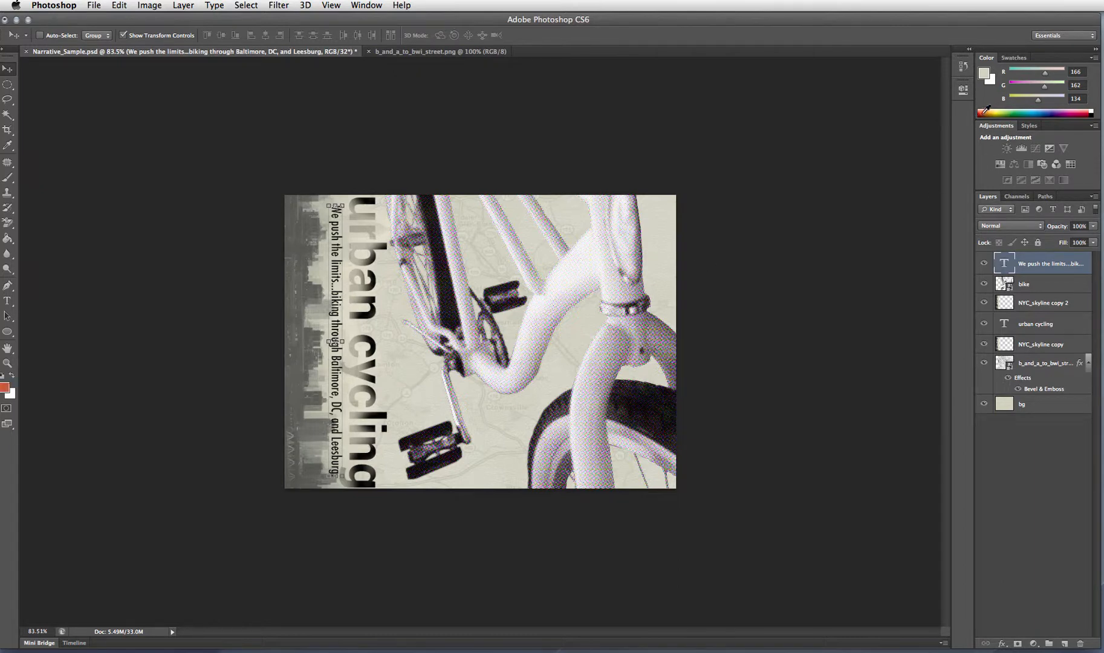
Save the Narrative_Sample.psd document
click(93, 5)
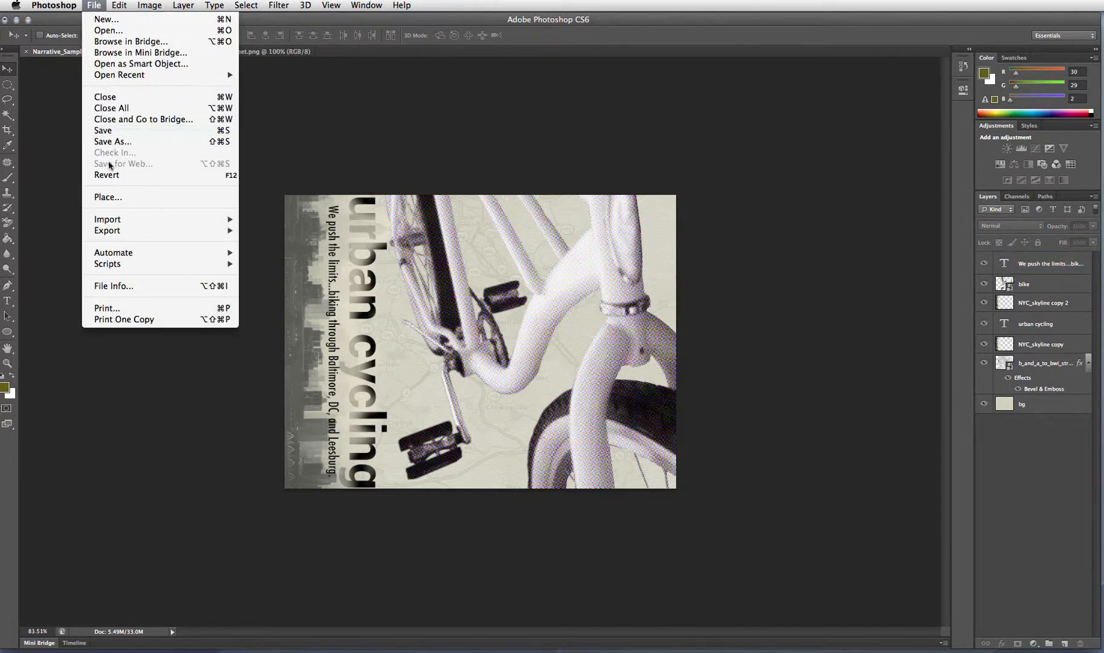
click(102, 133)
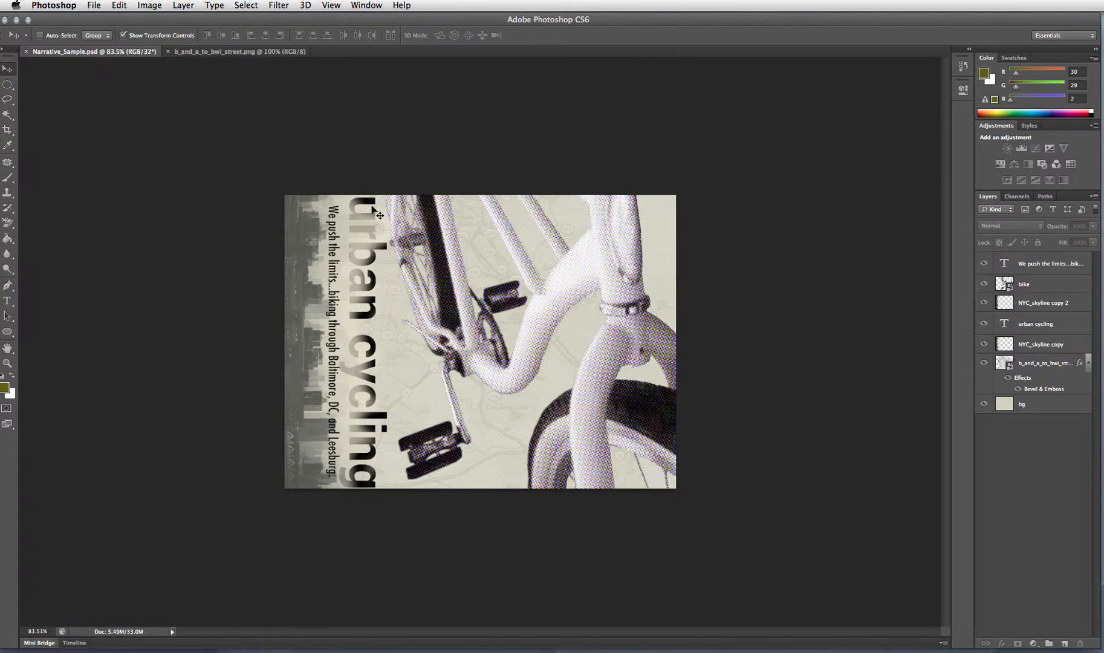
Recolor the whole vertical "urban cycling" title to dark olive (R 30, G 29, B 2)
click(1048, 324)
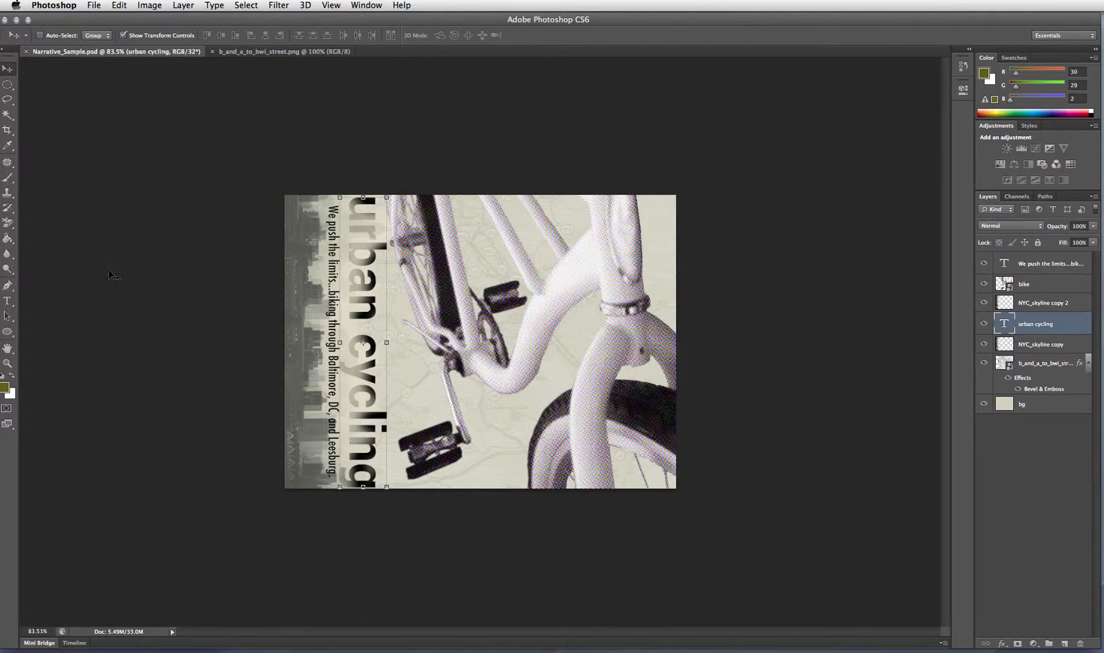
click(7, 301)
triple_click(374, 290)
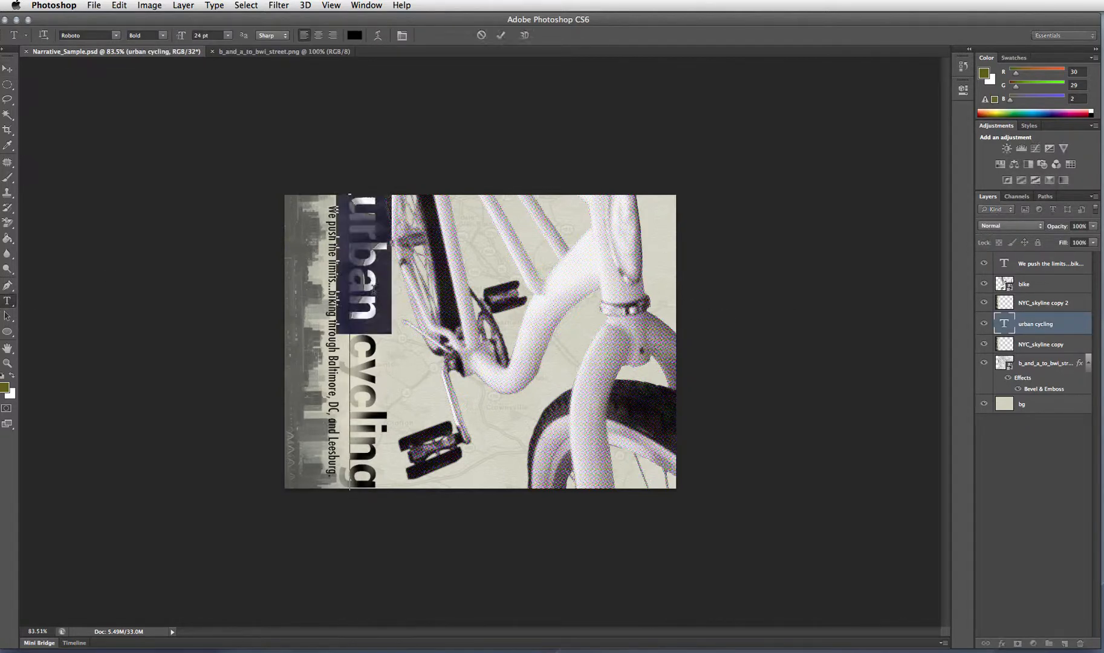
click(984, 74)
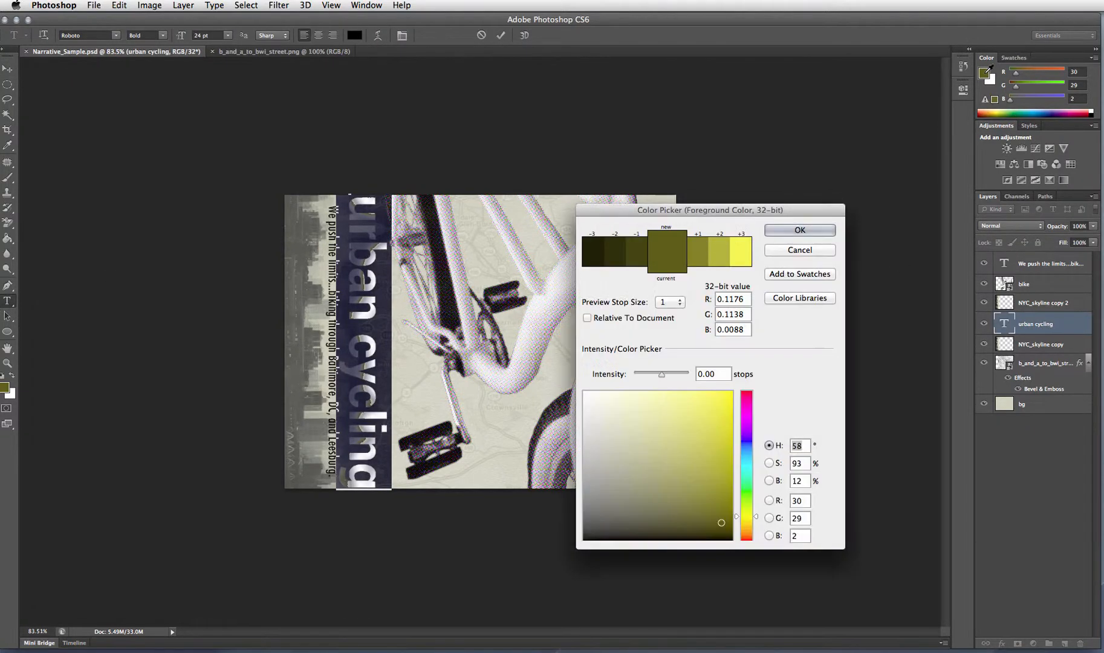
click(799, 230)
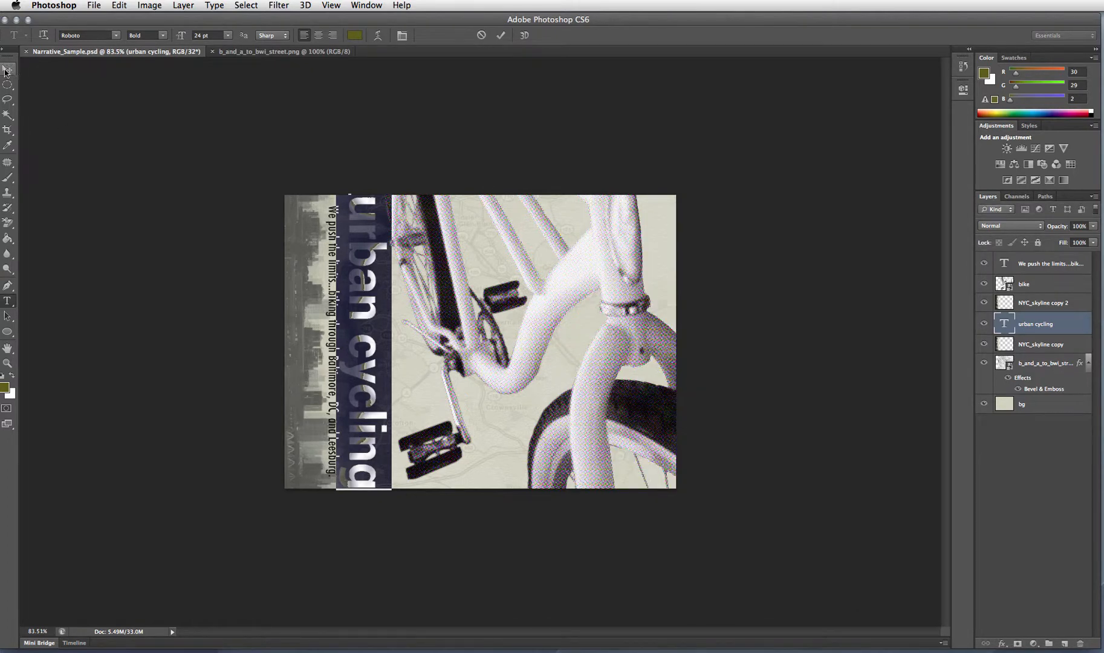
click(8, 68)
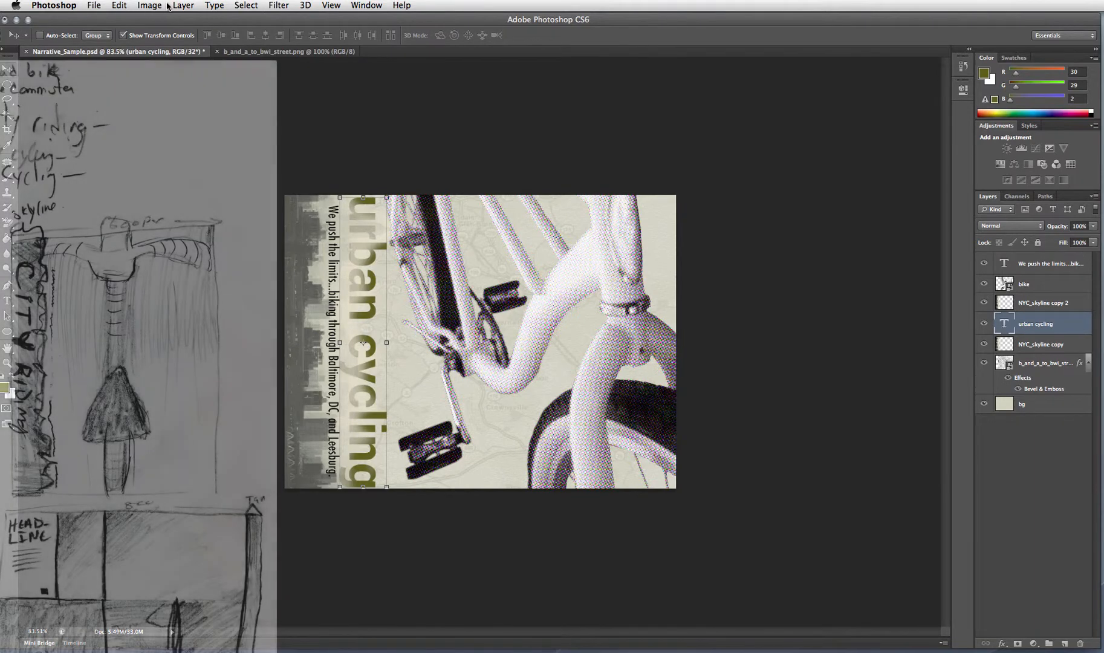
Deselect the title layer so that no layer is active
click(249, 6)
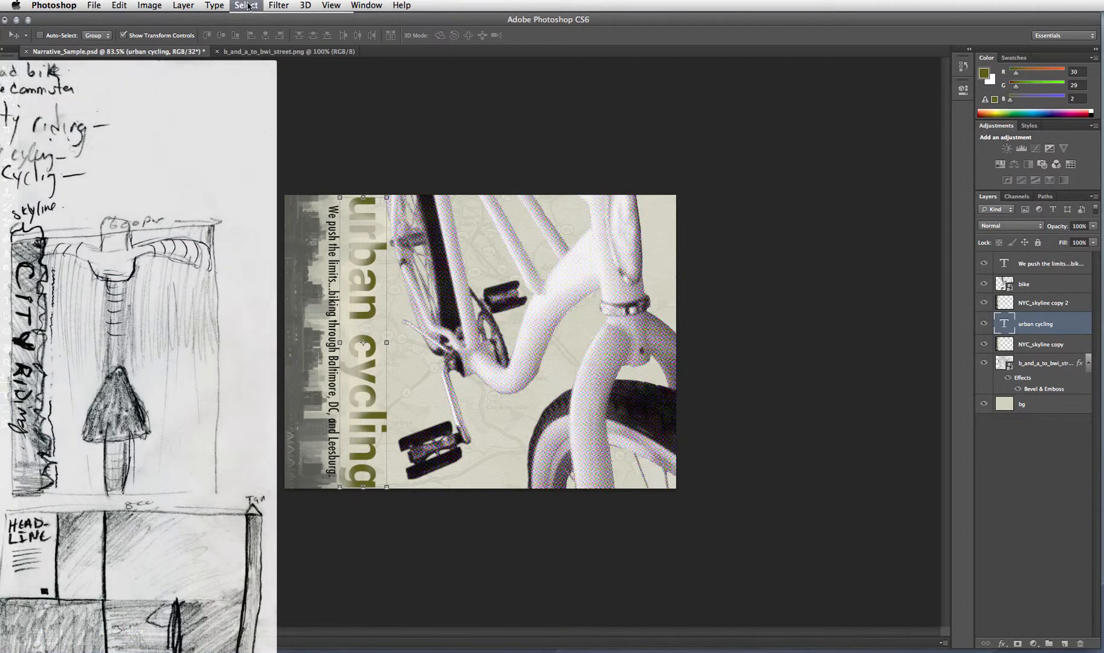
click(261, 81)
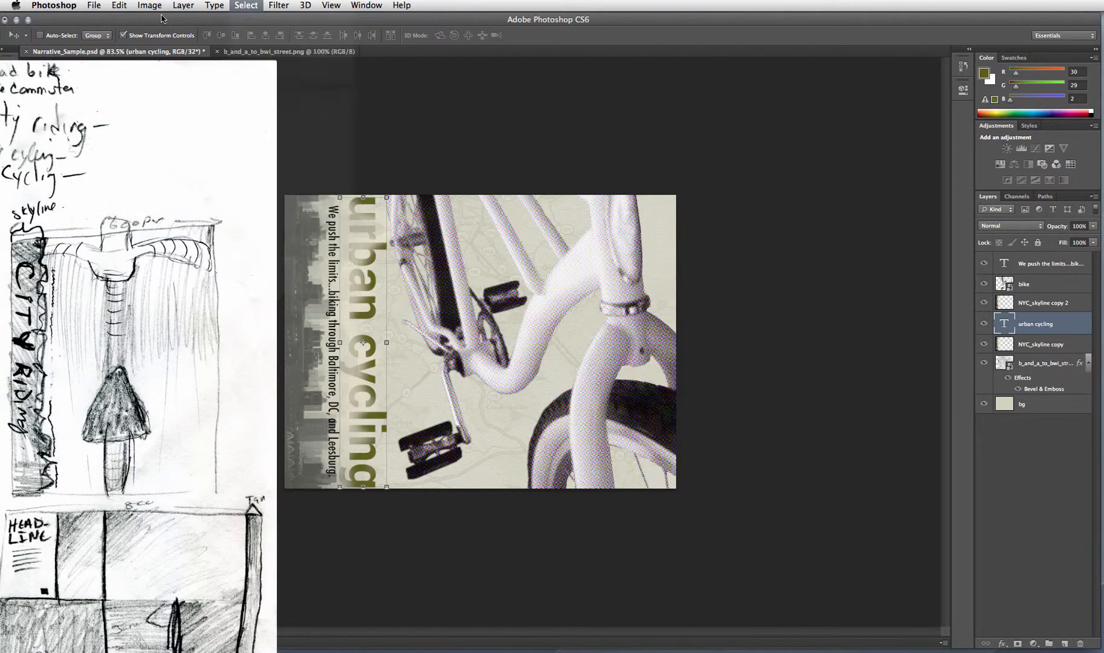
click(95, 6)
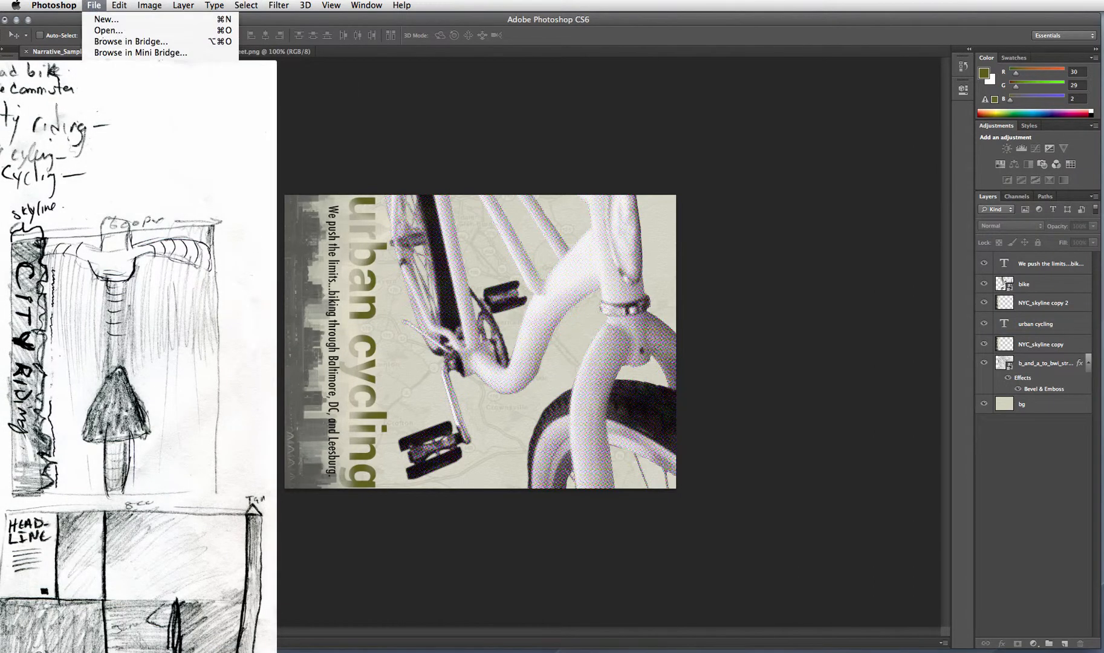